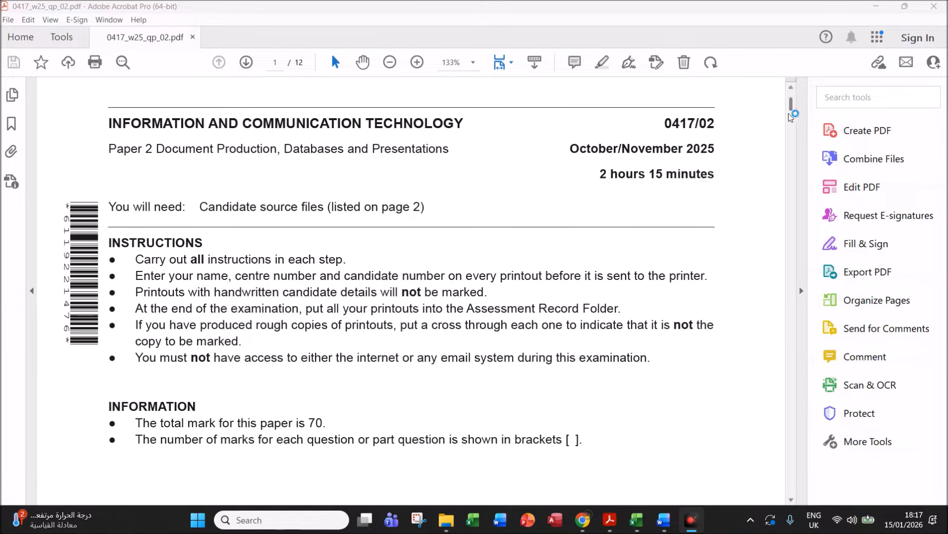
- Check the Nov 2025 P2 source files folder, then return to the exam paper PDF
{"action": "left_click_drag", "start_coordinate": [792, 107], "coordinate": [800, 140]}
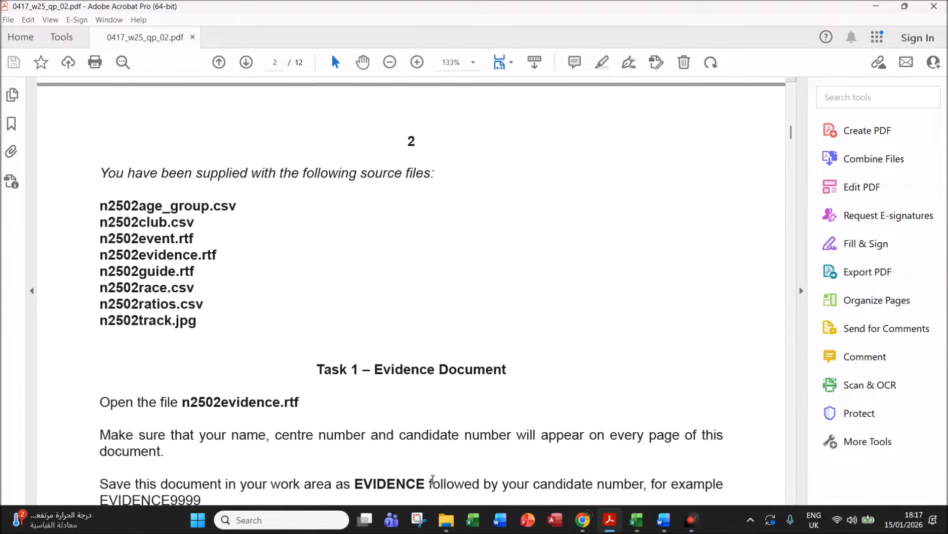
{"action": "left_click", "coordinate": [446, 520]}
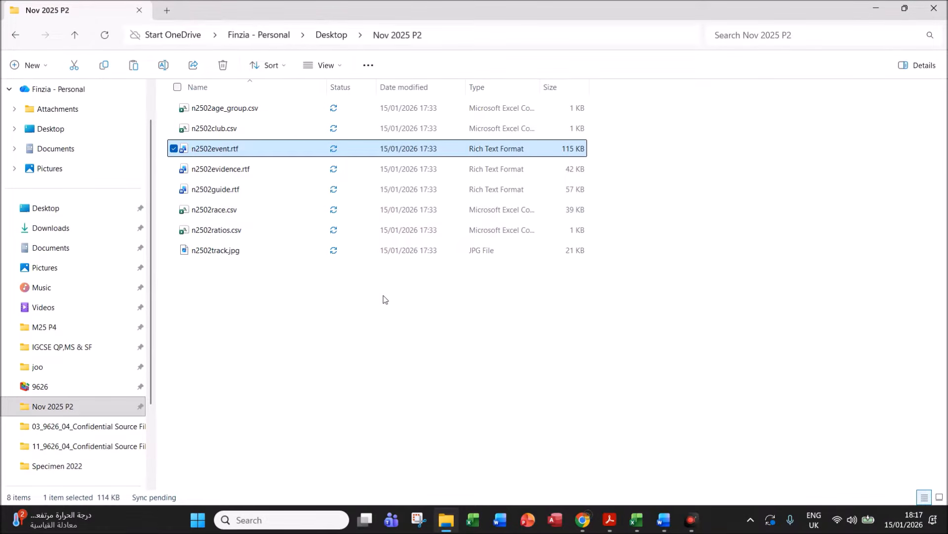
{"action": "left_click", "coordinate": [610, 520]}
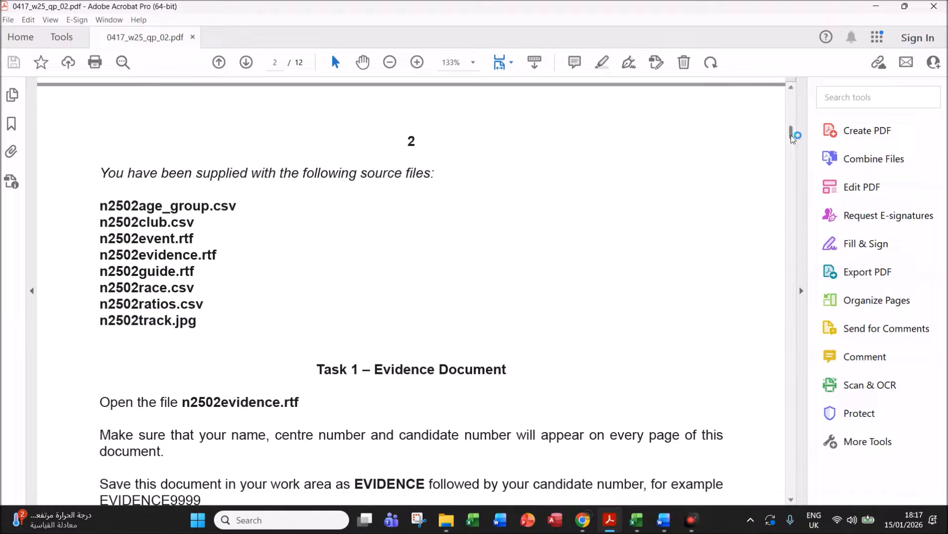
- Scroll to page 2's Task 1 instructions and highlight EVIDENCE in the save instruction
{"action": "scroll", "coordinate": [790, 135], "scroll_direction": "down", "scroll_amount": 3}
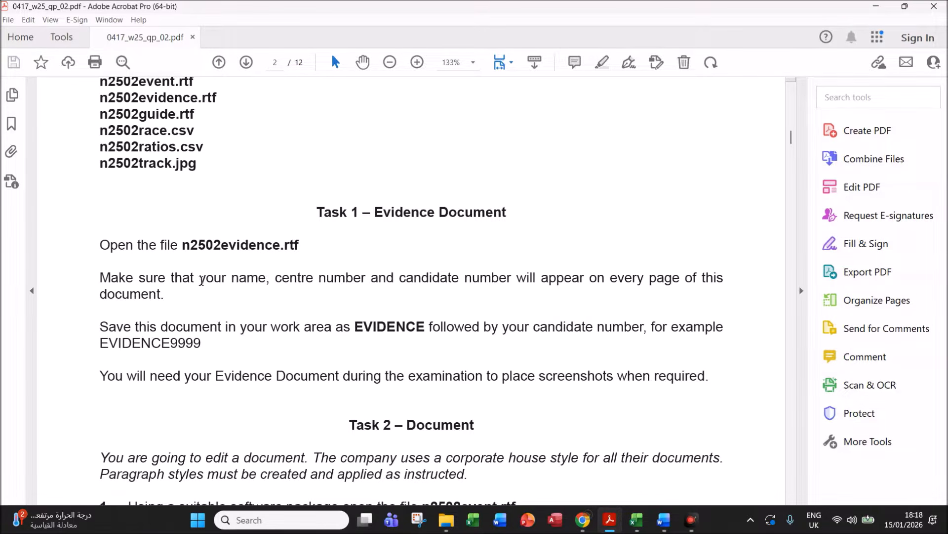
{"action": "left_click_drag", "start_coordinate": [201, 279], "coordinate": [281, 278]}
{"action": "left_click_drag", "start_coordinate": [357, 327], "coordinate": [421, 331]}
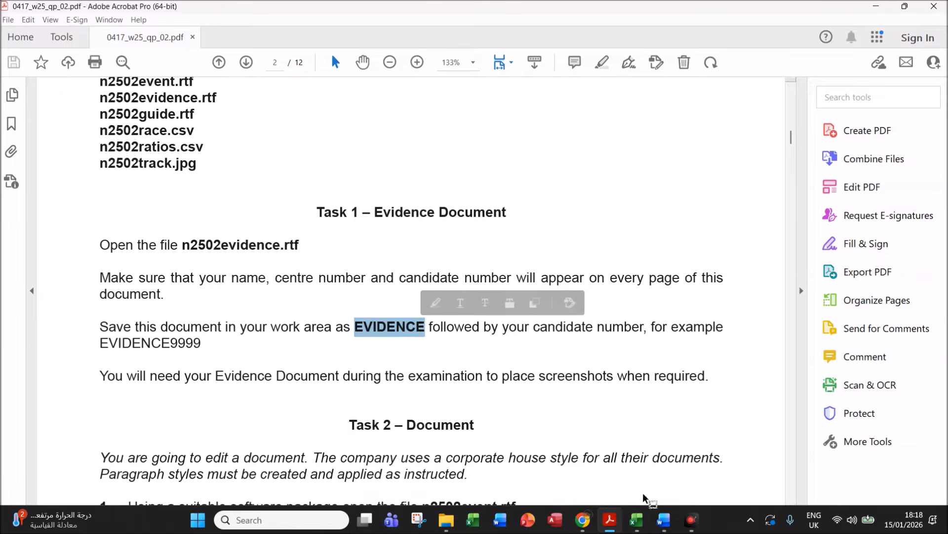
- Add a Blank (Three Columns) header to n2502evidence.rtf
{"action": "mouse_move", "coordinate": [663, 520]}
{"action": "left_click", "coordinate": [612, 447]}
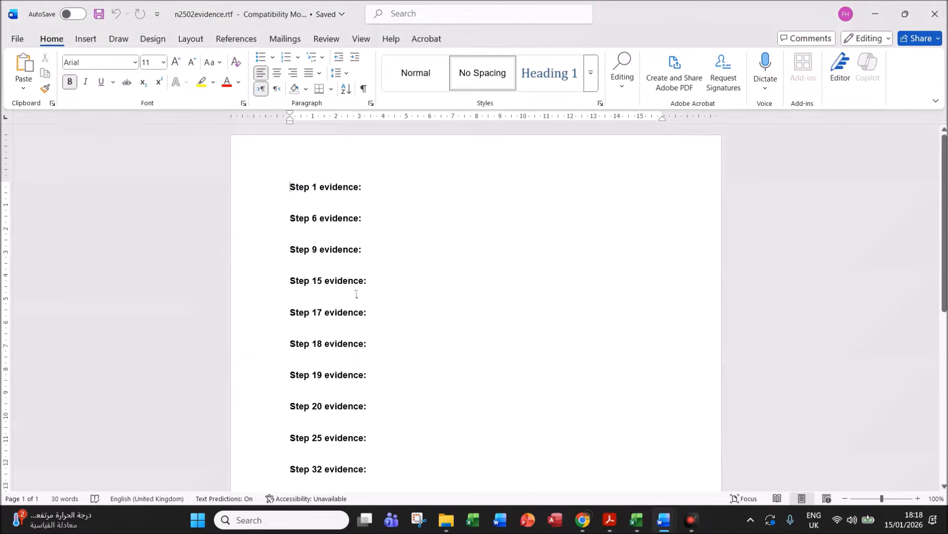
{"action": "left_click", "coordinate": [85, 39]}
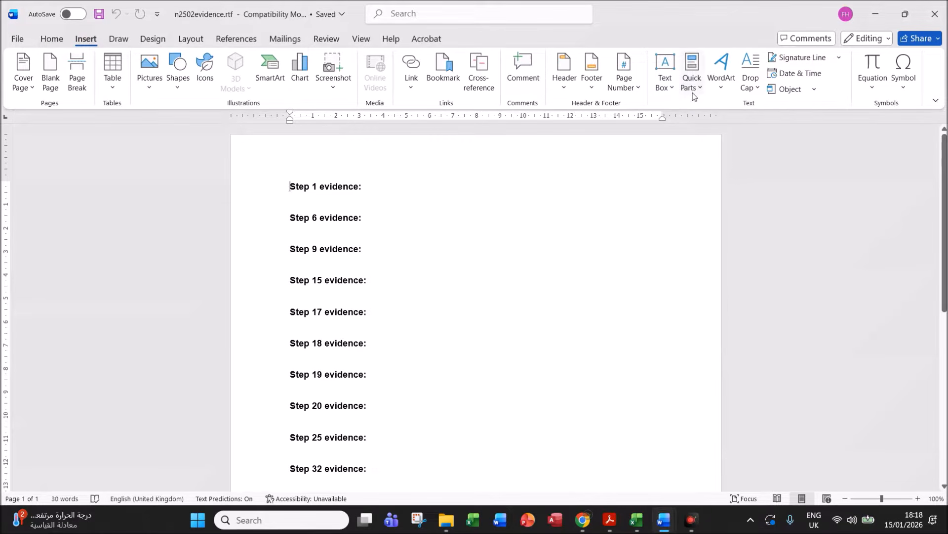
{"action": "left_click", "coordinate": [661, 90]}
{"action": "left_click", "coordinate": [664, 89]}
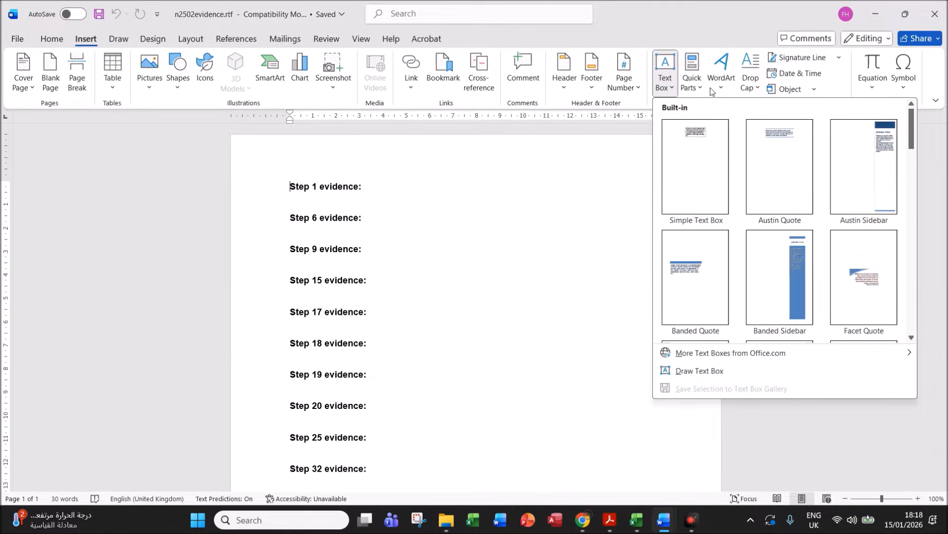
{"action": "left_click", "coordinate": [563, 88]}
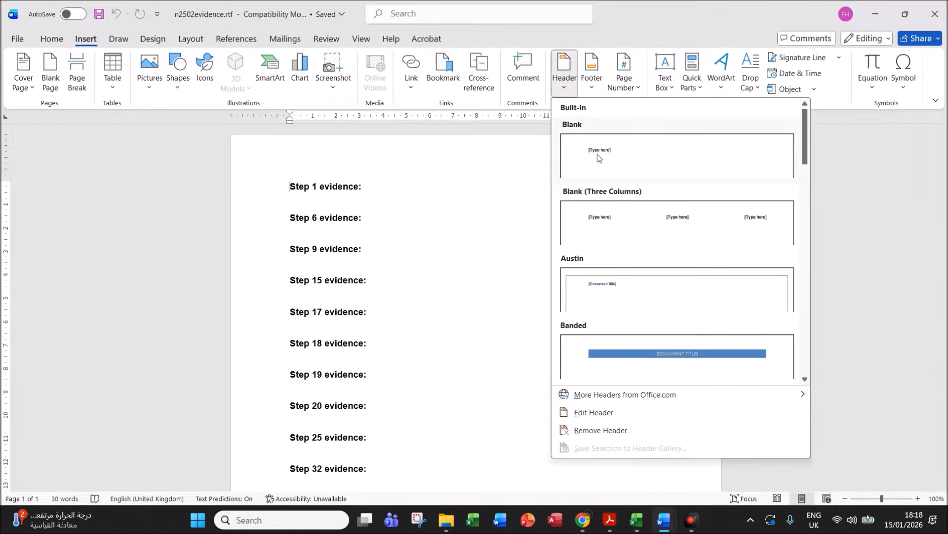
{"action": "left_click", "coordinate": [606, 220]}
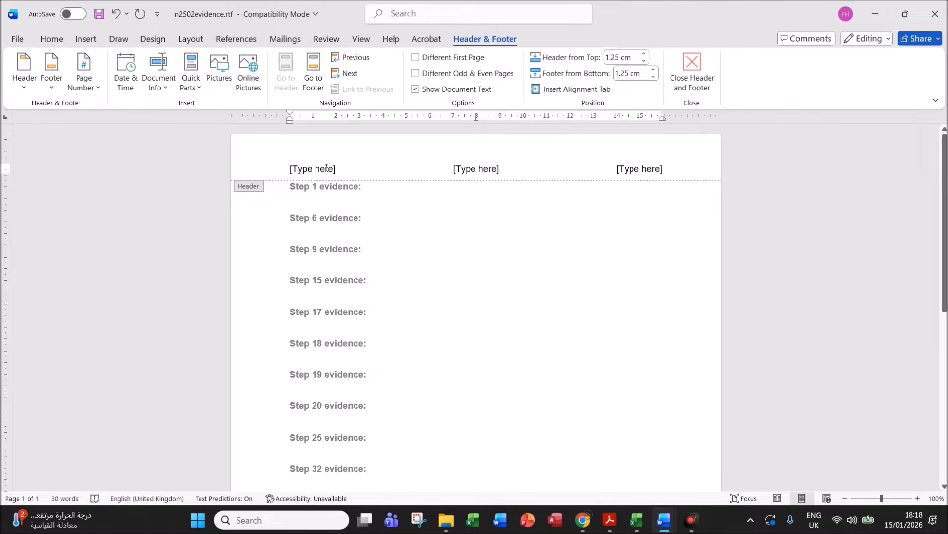
- Fill the three header placeholders with Name, the centre number and the candidate number
{"action": "left_click", "coordinate": [326, 167]}
{"action": "type", "text": "Name"}
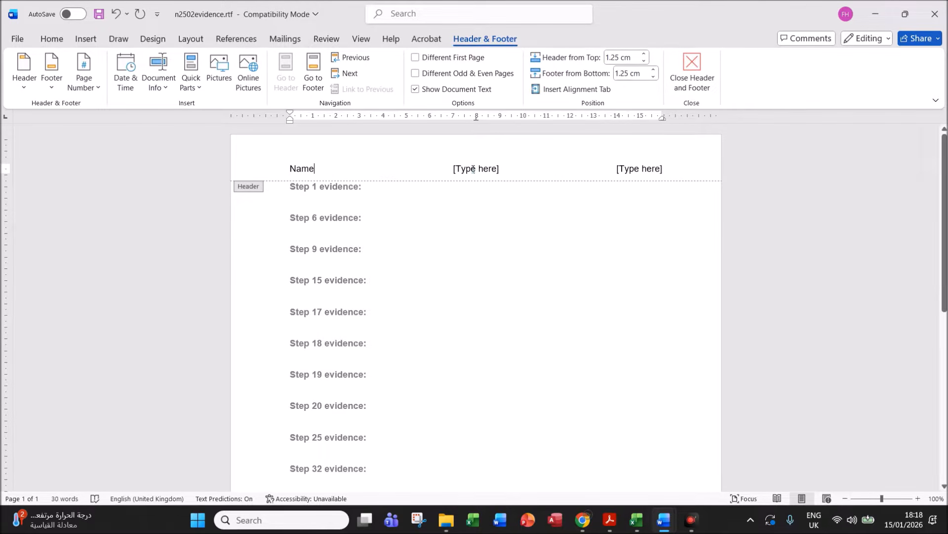
{"action": "left_click", "coordinate": [473, 169]}
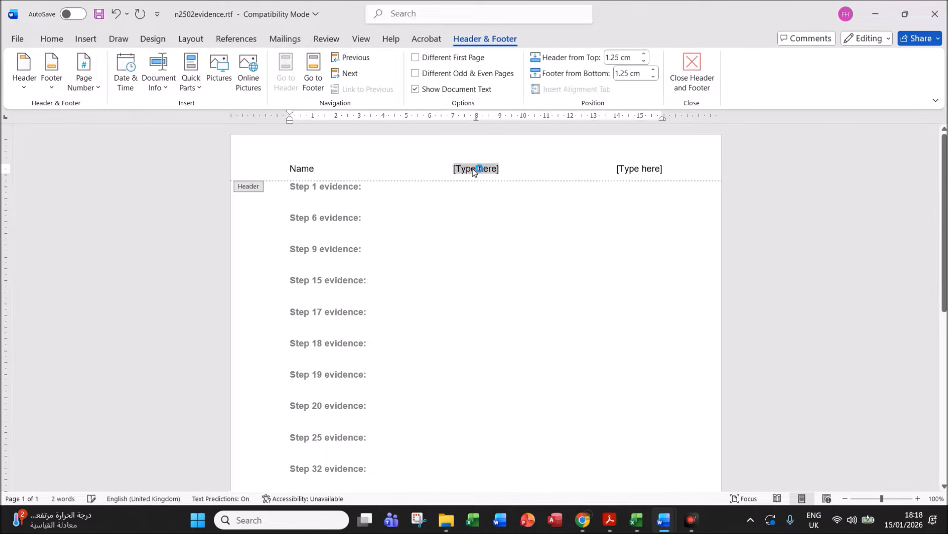
{"action": "type", "text": "ZZ"}
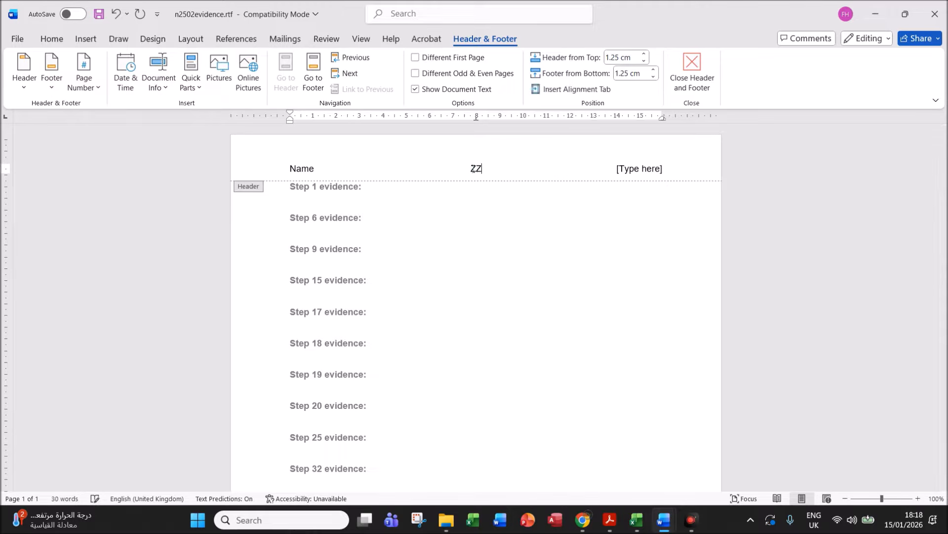
{"action": "type", "text": "123"}
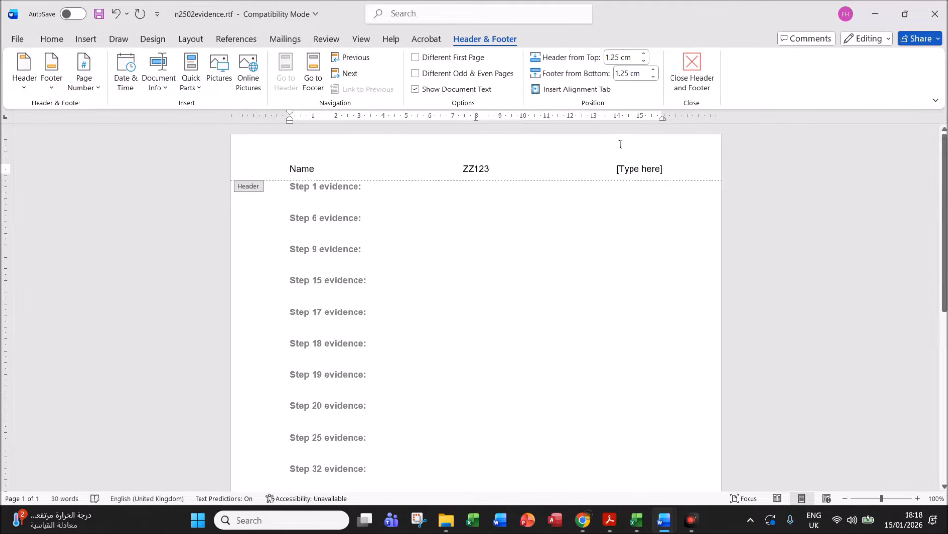
{"action": "left_click", "coordinate": [630, 170]}
{"action": "type", "text": "1234"}
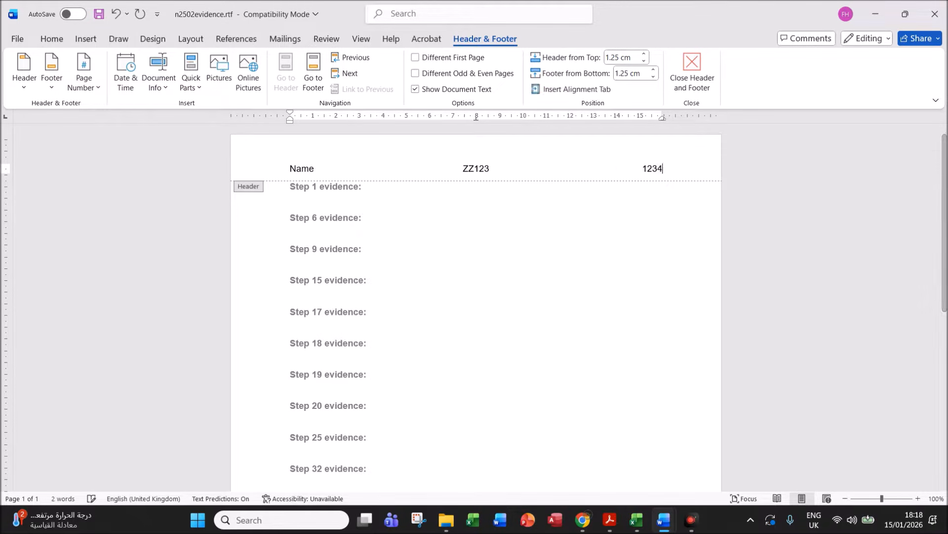
{"action": "left_click", "coordinate": [685, 79]}
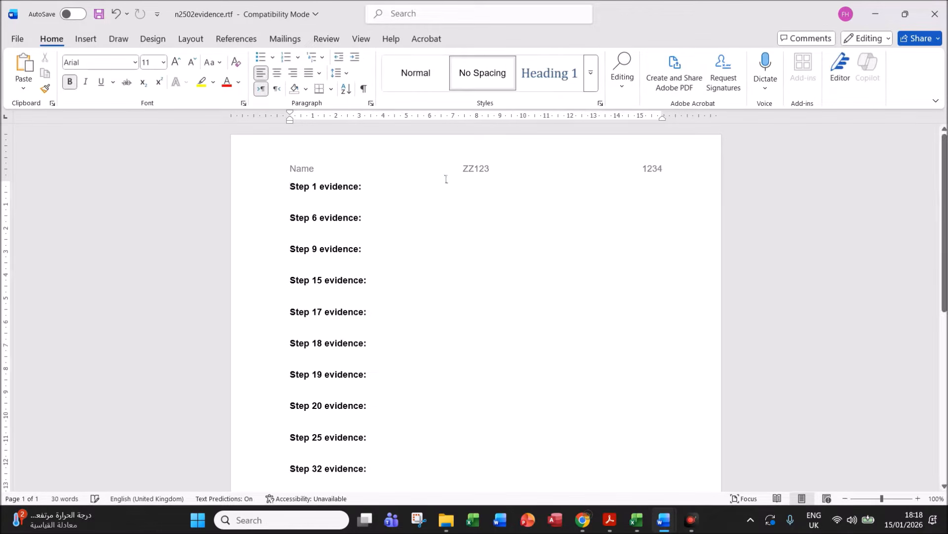
- Save the evidence document as EVIDENCE1234.docx, Word Document format, in the Nov 2025 P2 folder
{"action": "left_click", "coordinate": [19, 40]}
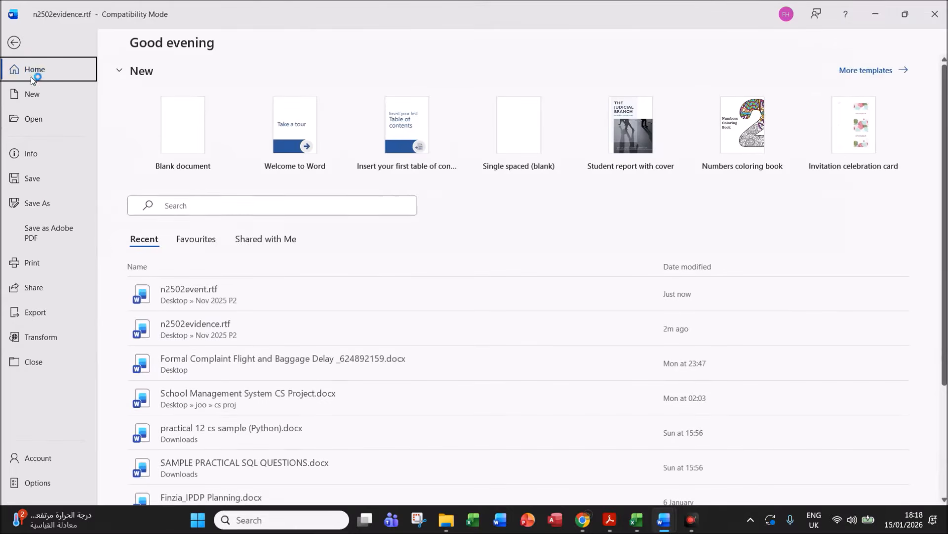
{"action": "left_click", "coordinate": [44, 201]}
{"action": "left_click", "coordinate": [149, 294]}
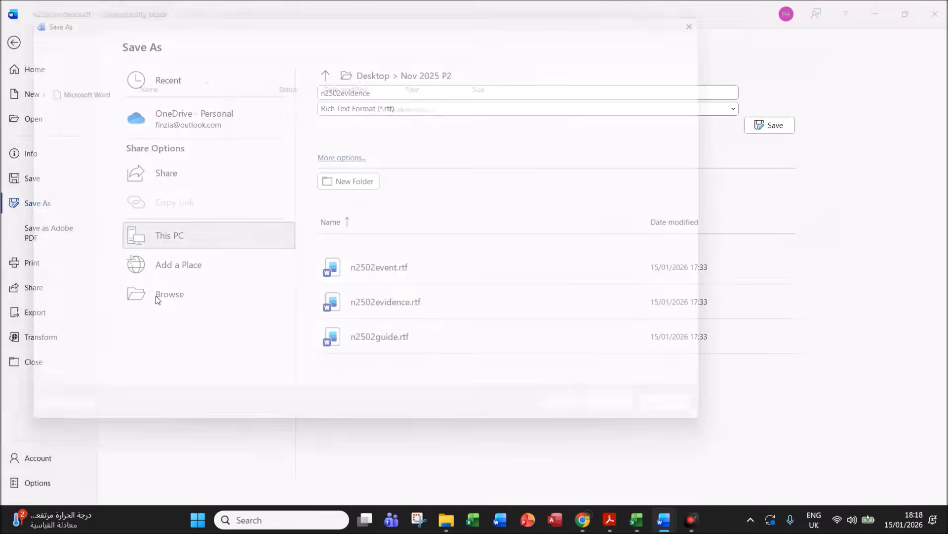
{"action": "left_click", "coordinate": [74, 139]}
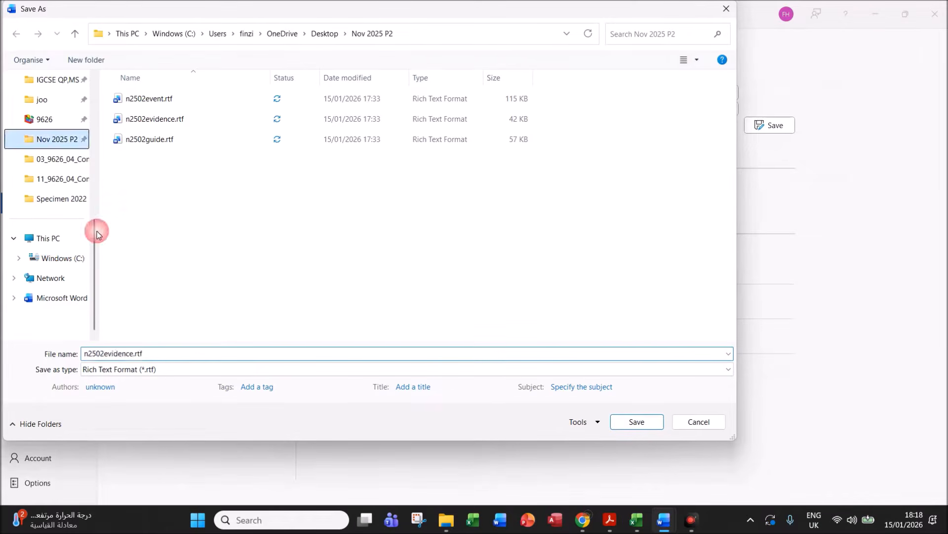
{"action": "double_click", "coordinate": [166, 352]}
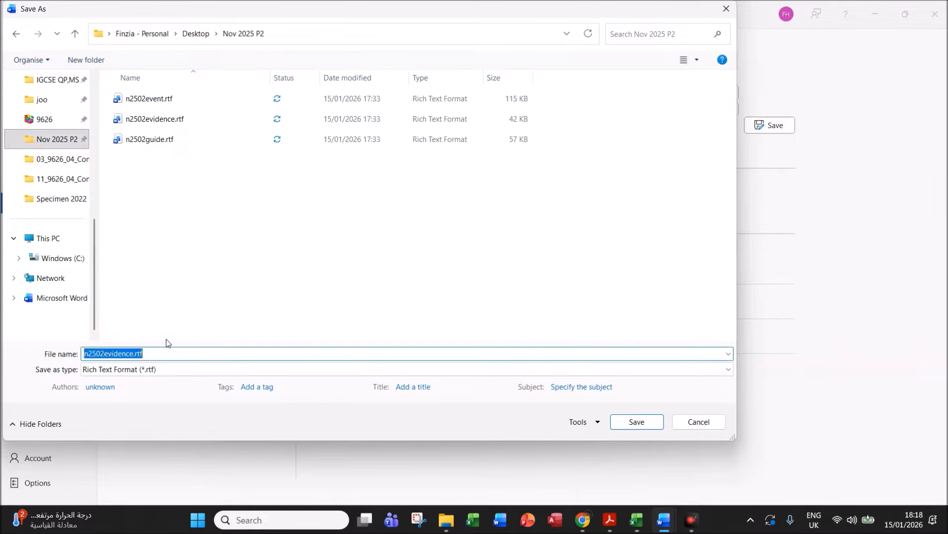
{"action": "type", "text": "EVIDENCE1234"}
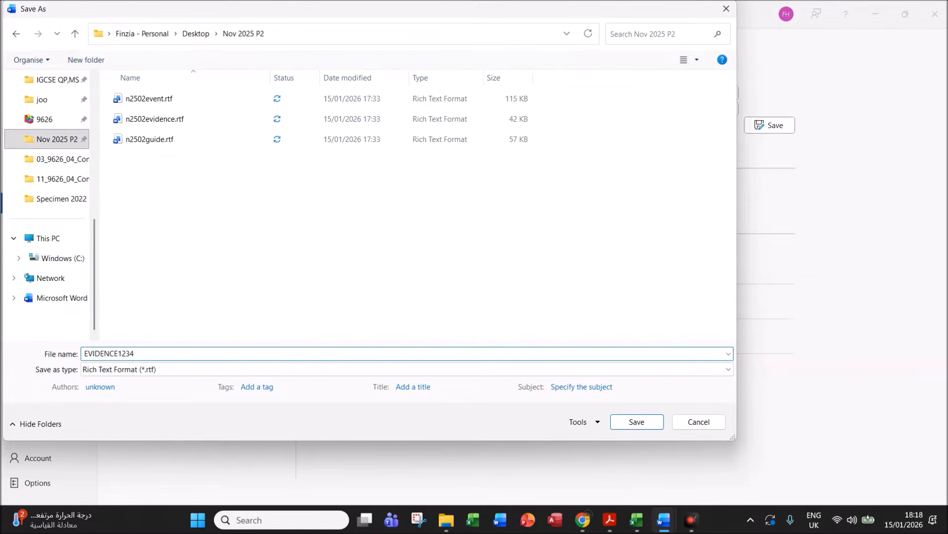
{"action": "left_click", "coordinate": [183, 368]}
{"action": "left_click", "coordinate": [149, 198]}
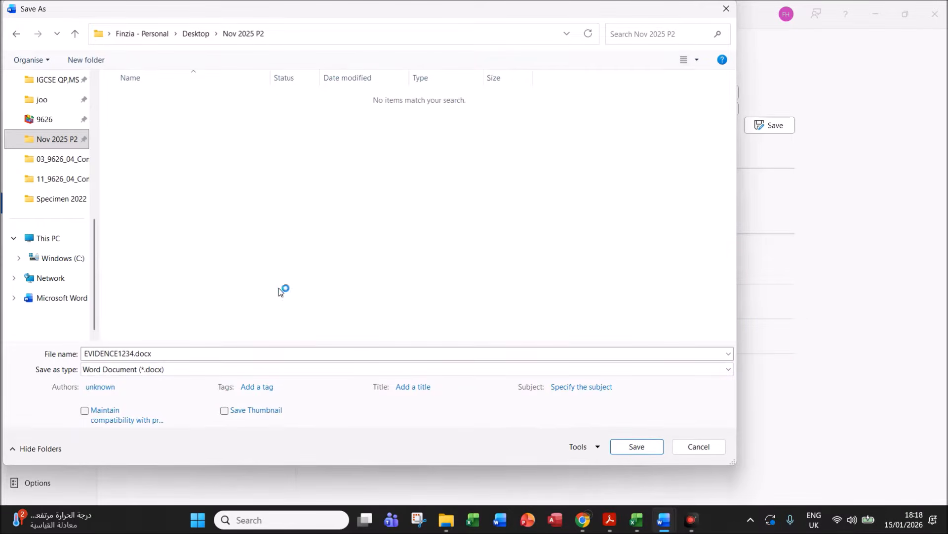
{"action": "left_click", "coordinate": [637, 453]}
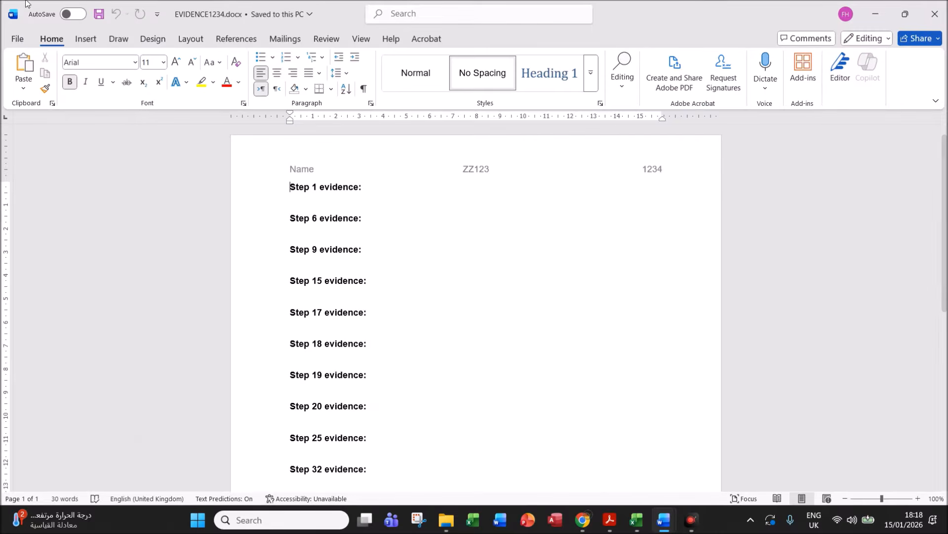
- Read Task 2 step 1 in the exam paper, then bring up n2502event.rtf in Word
{"action": "left_click", "coordinate": [608, 523]}
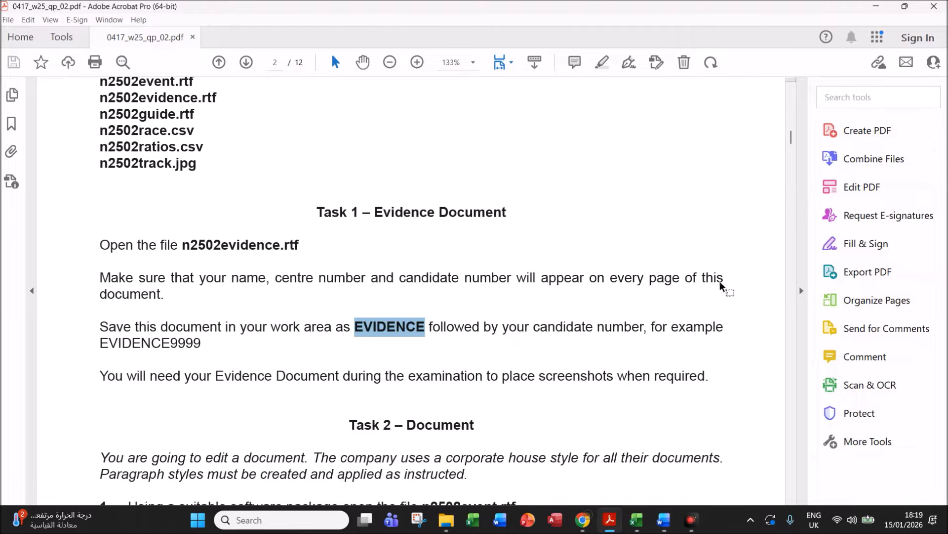
{"action": "scroll", "coordinate": [792, 143], "scroll_direction": "down", "scroll_amount": 5}
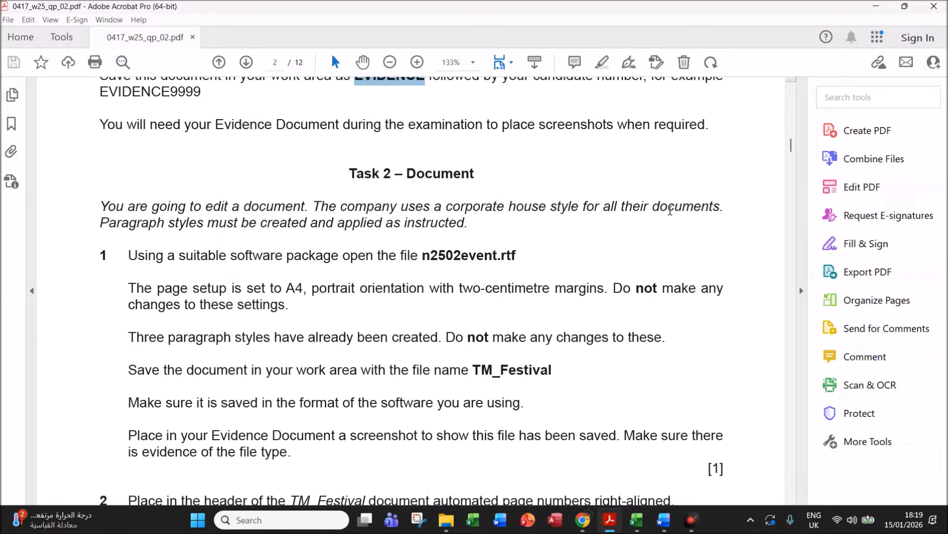
{"action": "left_click_drag", "start_coordinate": [169, 223], "coordinate": [464, 224]}
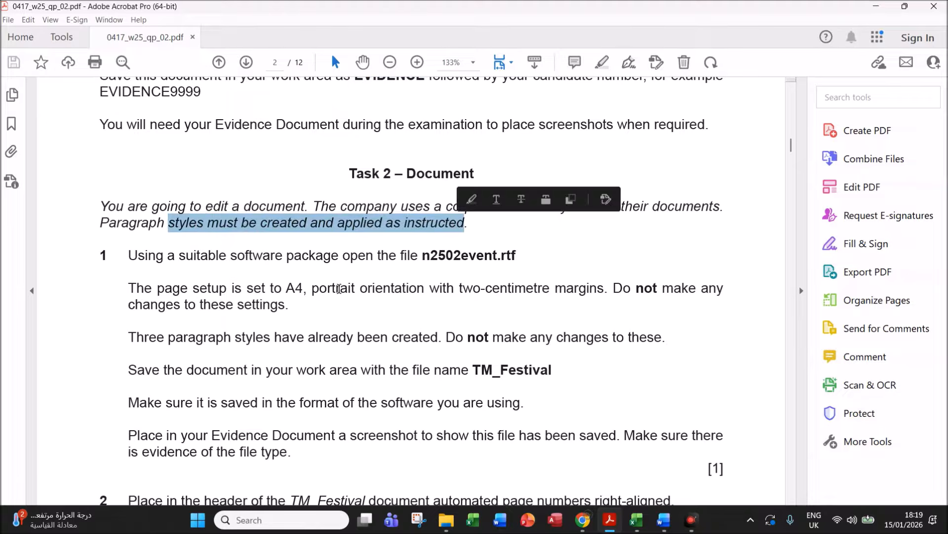
{"action": "left_click", "coordinate": [353, 291]}
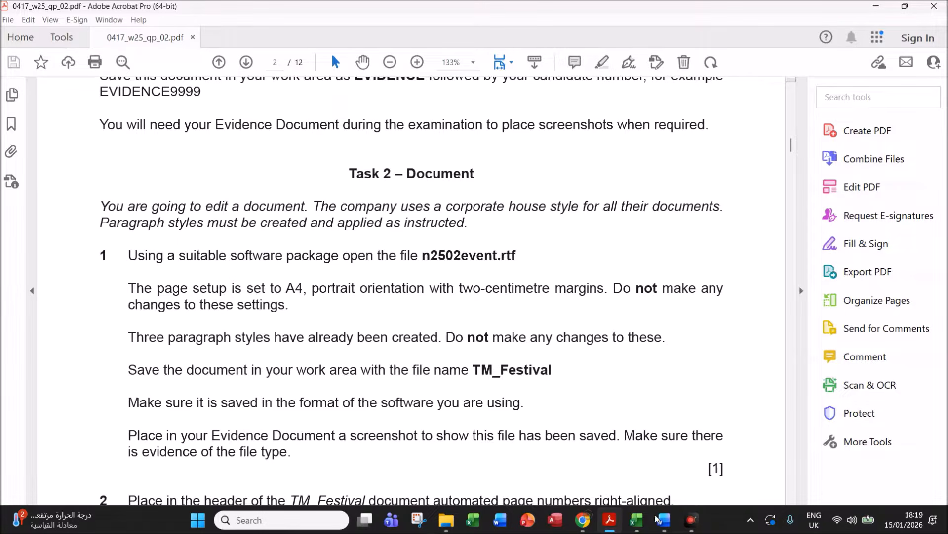
{"action": "left_click", "coordinate": [785, 484]}
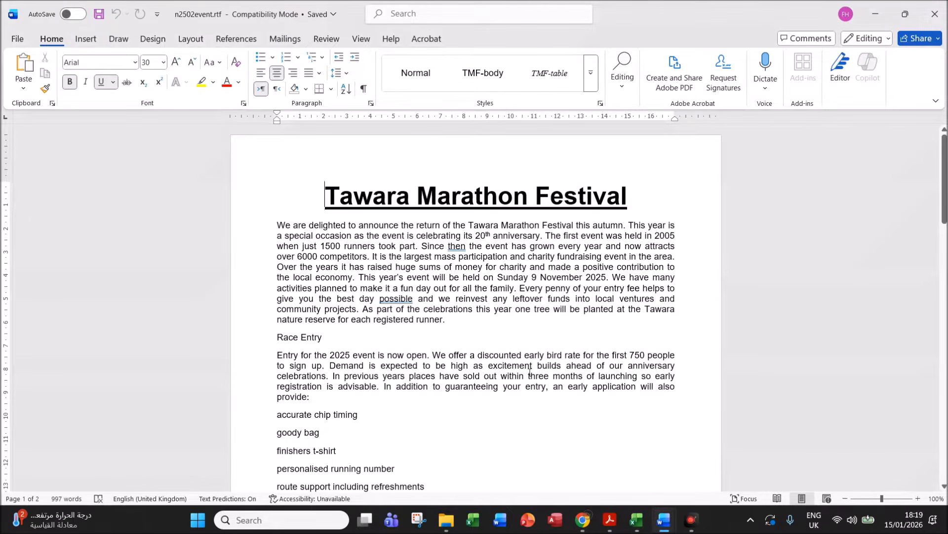
{"action": "left_click", "coordinate": [609, 519]}
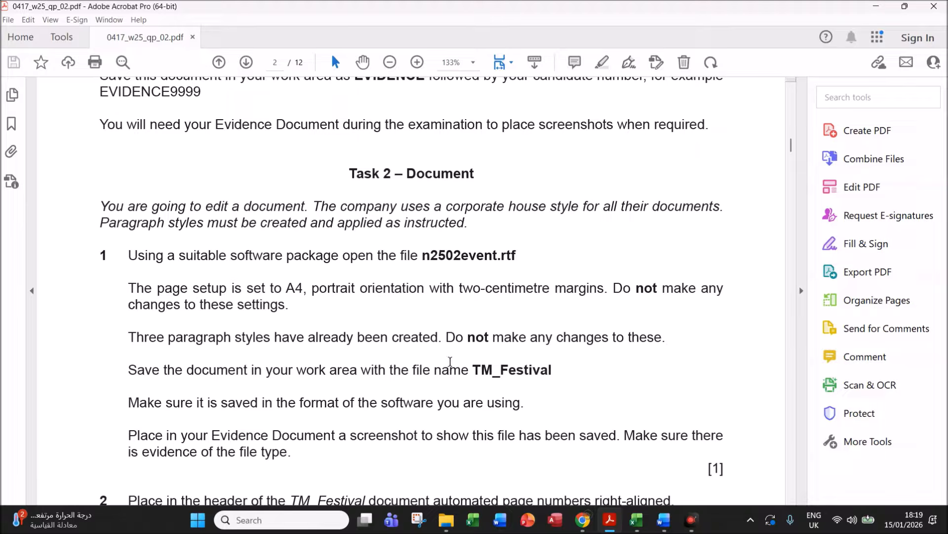
{"action": "mouse_move", "coordinate": [664, 519]}
{"action": "left_click", "coordinate": [708, 459]}
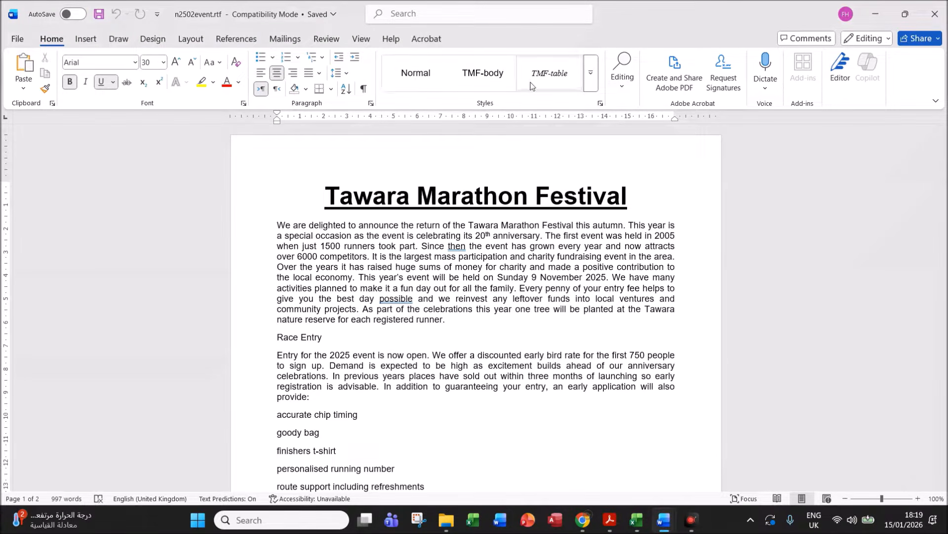
{"action": "left_click", "coordinate": [589, 85]}
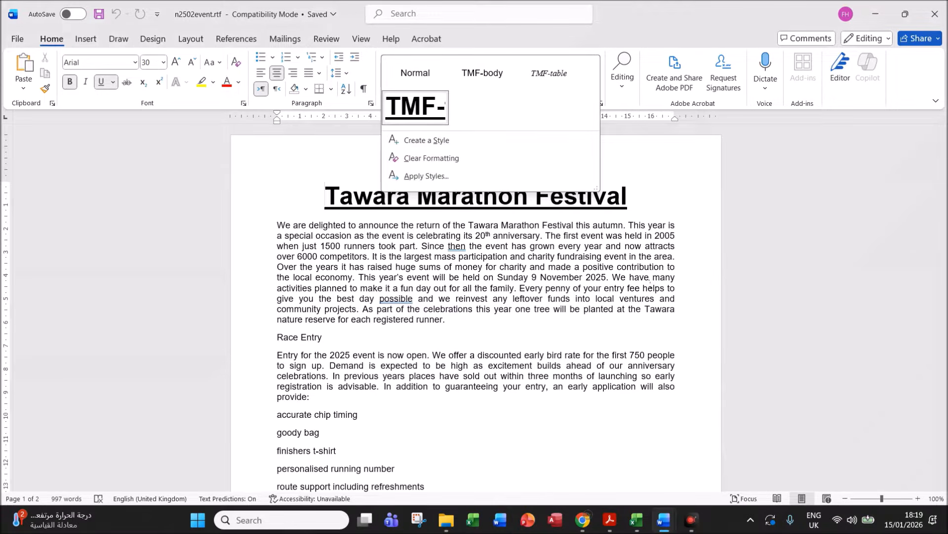
{"action": "left_click", "coordinate": [622, 338]}
{"action": "left_click", "coordinate": [602, 519]}
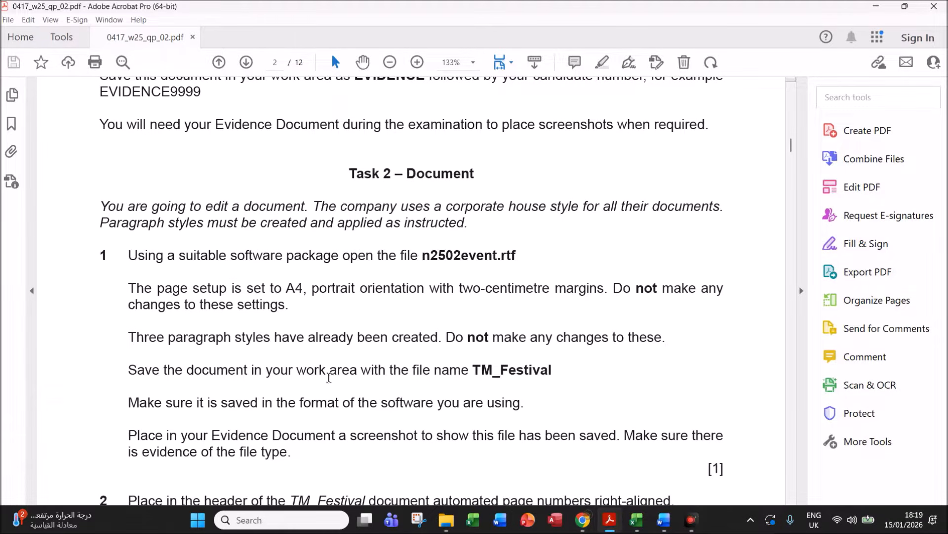
{"action": "left_click_drag", "start_coordinate": [476, 370], "coordinate": [554, 369]}
{"action": "key", "text": "ctrl+c"}
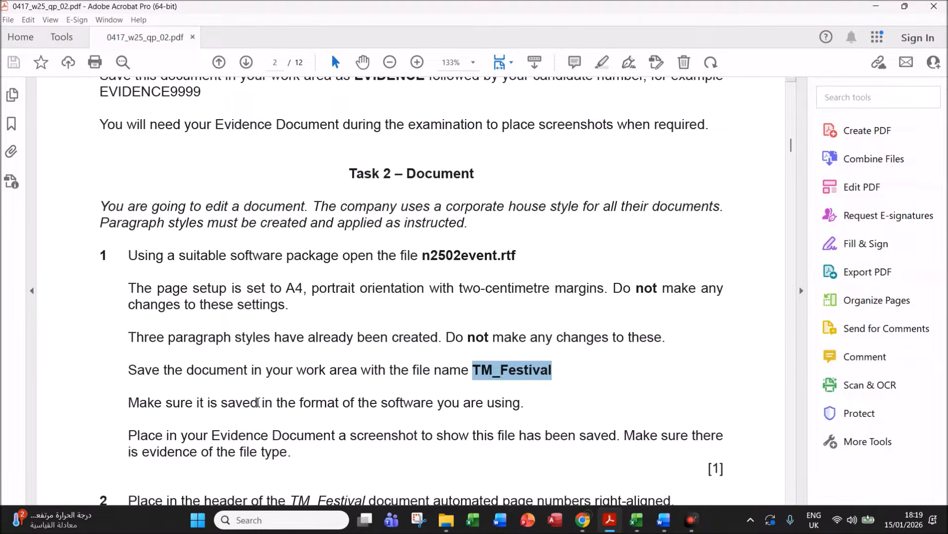
{"action": "left_click_drag", "start_coordinate": [258, 402], "coordinate": [525, 404]}
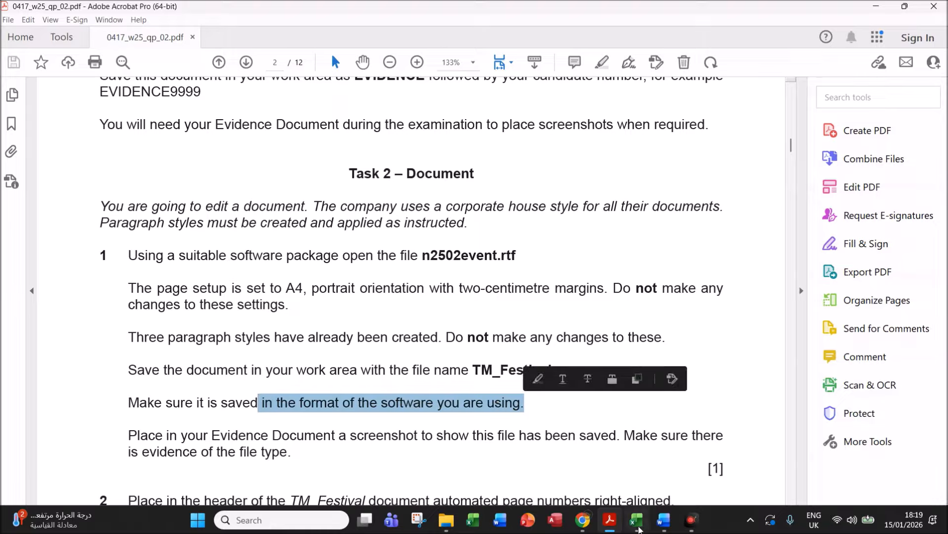
- Save the event document as TM_Festival.docx in Word Document (*.docx) format
{"action": "mouse_move", "coordinate": [663, 520]}
{"action": "left_click", "coordinate": [727, 447]}
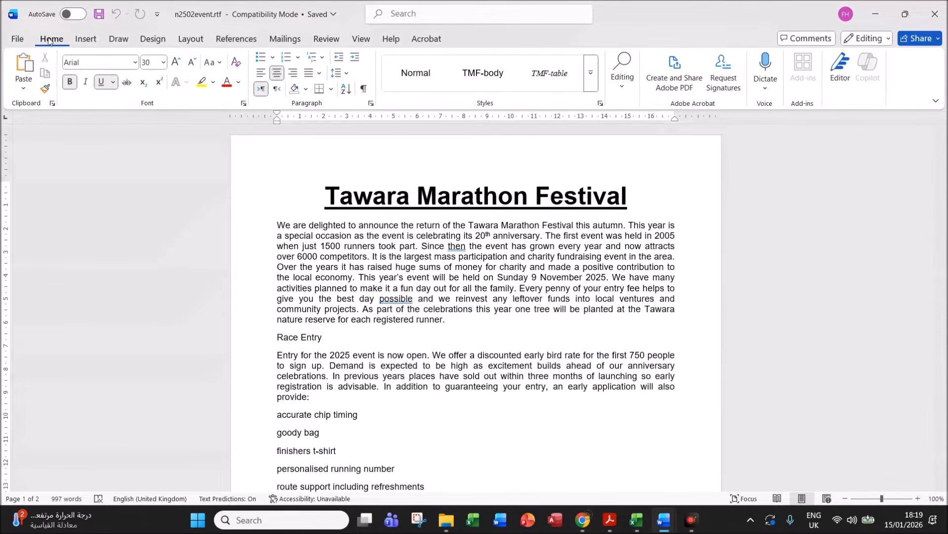
{"action": "left_click", "coordinate": [19, 40]}
{"action": "left_click", "coordinate": [43, 203]}
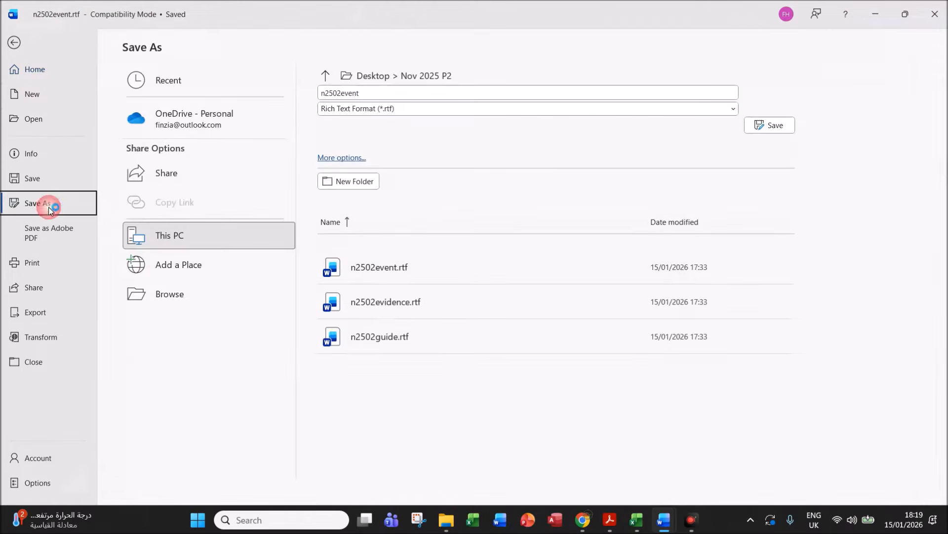
{"action": "left_click", "coordinate": [171, 297]}
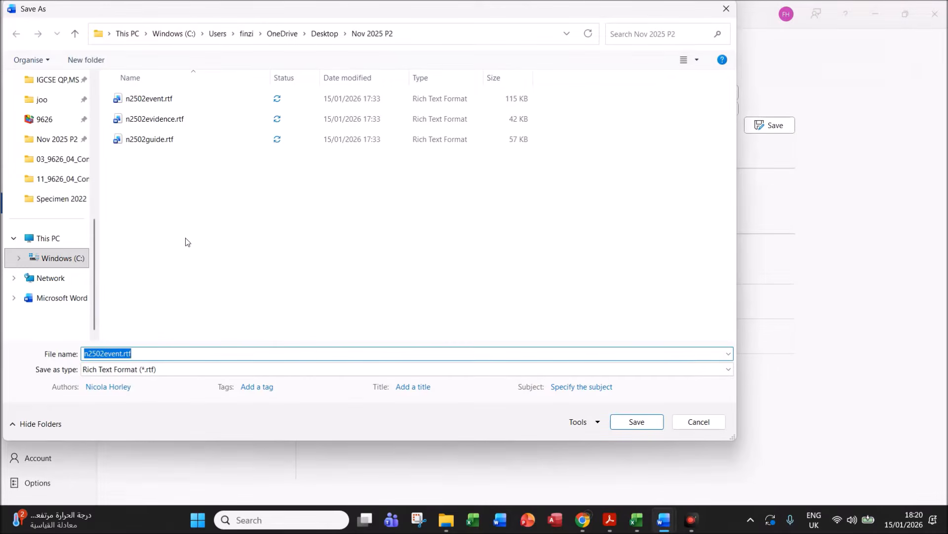
{"action": "key", "text": "ctrl+v"}
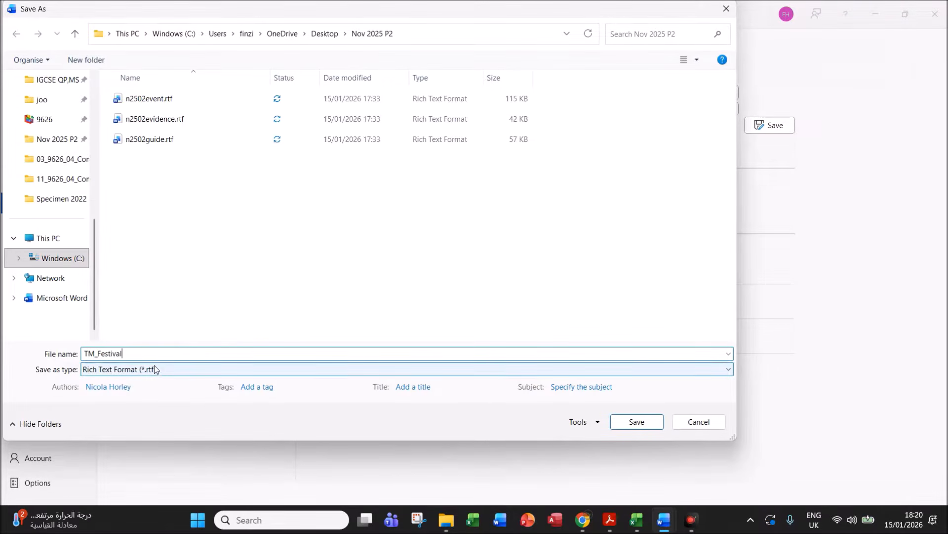
{"action": "left_click", "coordinate": [155, 366]}
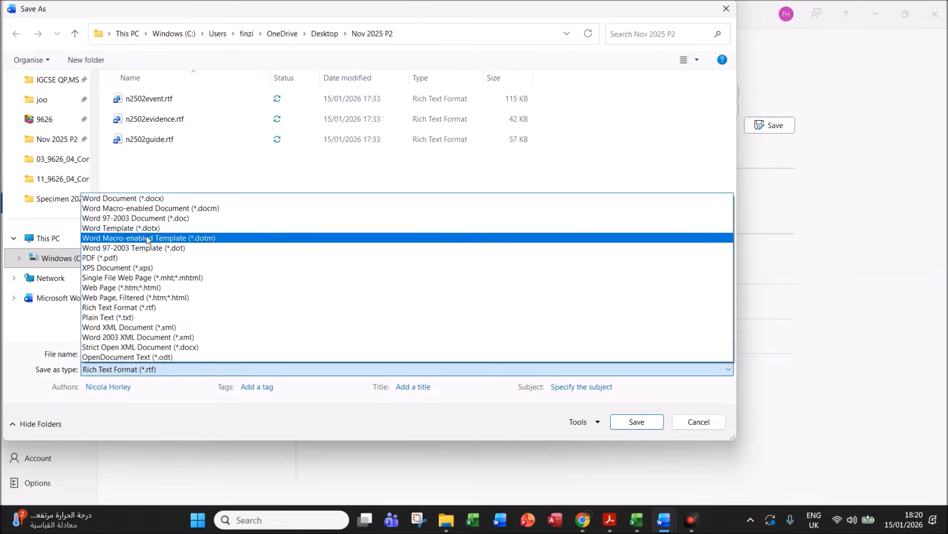
{"action": "left_click", "coordinate": [150, 199]}
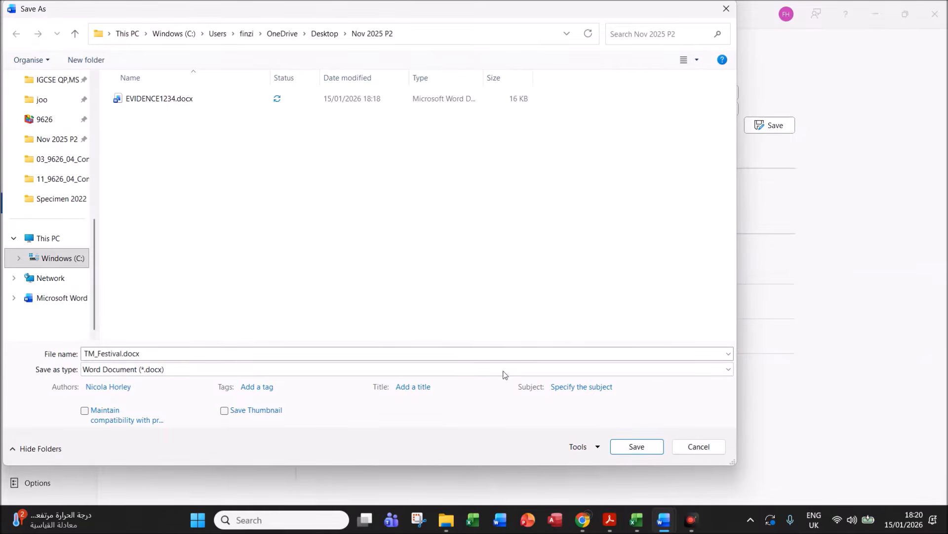
{"action": "left_click", "coordinate": [621, 446]}
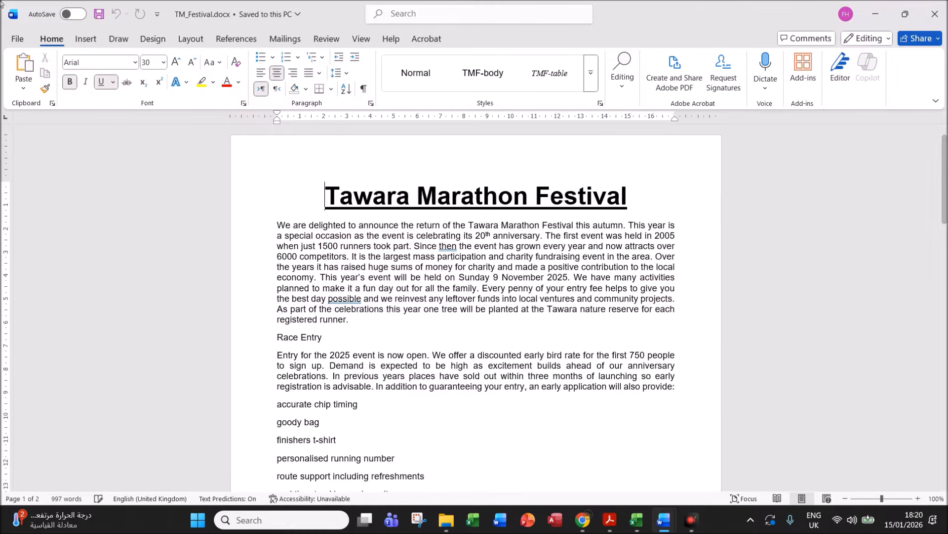
{"action": "left_click", "coordinate": [609, 520]}
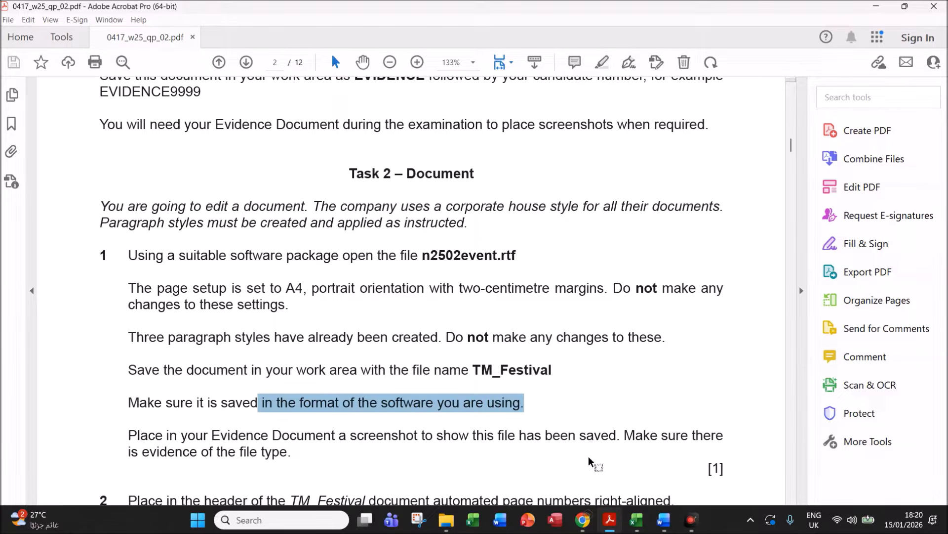
- In File Explorer, select TM_Festival.docx in Nov 2025 P2 and widen the Type column
{"action": "left_click", "coordinate": [447, 520]}
{"action": "left_click", "coordinate": [352, 372]}
{"action": "left_click", "coordinate": [247, 295]}
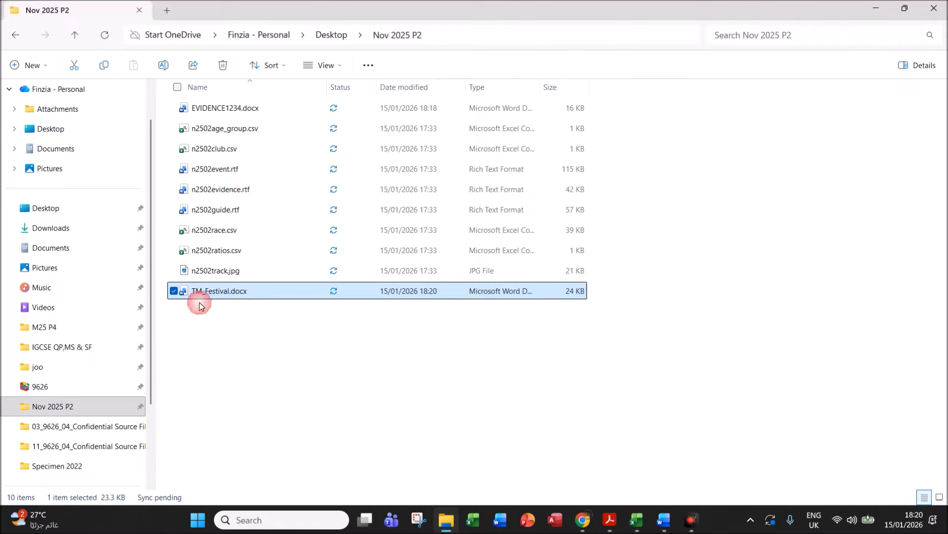
{"action": "left_click_drag", "start_coordinate": [540, 81], "coordinate": [638, 82]}
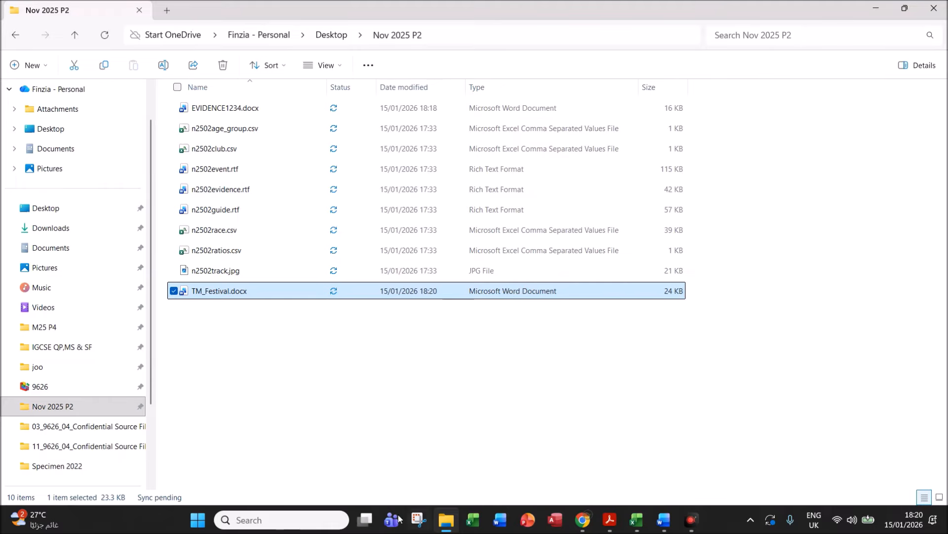
- Snip the n2502track and TM_Festival file rows and paste them under Step 1 evidence
{"action": "left_click", "coordinate": [419, 519]}
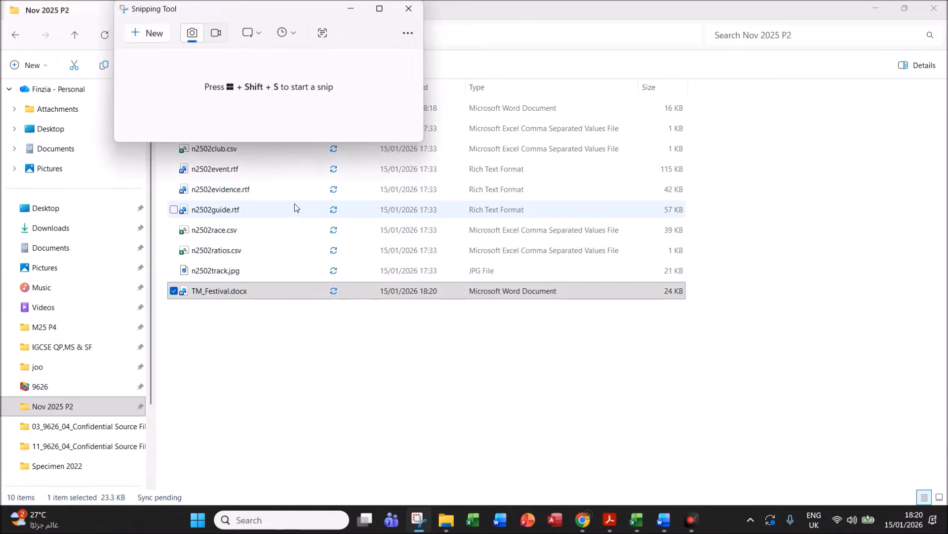
{"action": "left_click", "coordinate": [137, 37]}
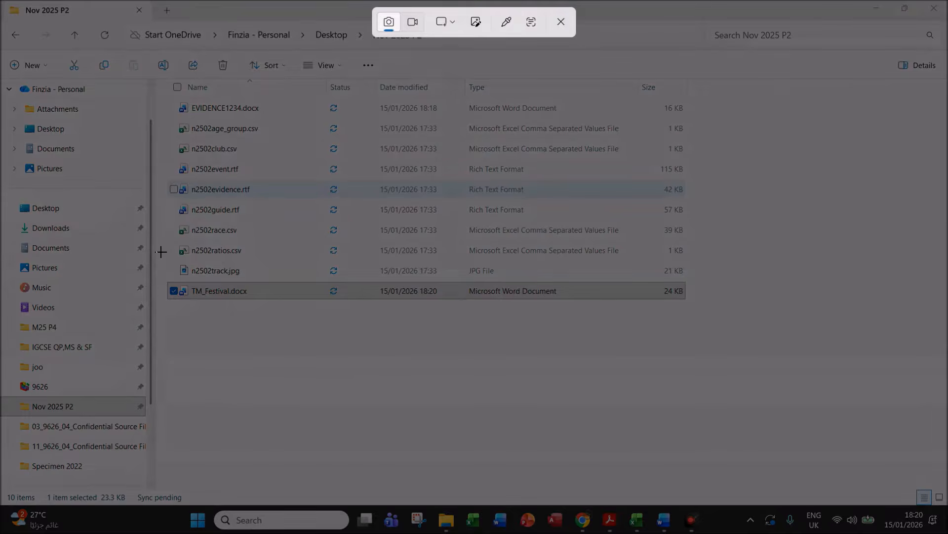
{"action": "left_click_drag", "start_coordinate": [161, 251], "coordinate": [697, 325]}
{"action": "mouse_move", "coordinate": [666, 521]}
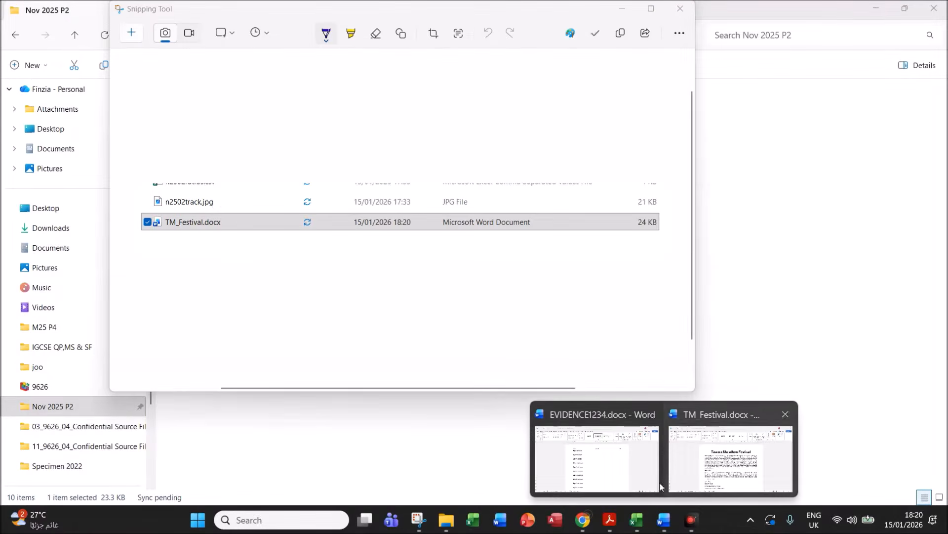
{"action": "left_click", "coordinate": [597, 483]}
{"action": "left_click", "coordinate": [300, 202]}
{"action": "key", "text": "ctrl+v"}
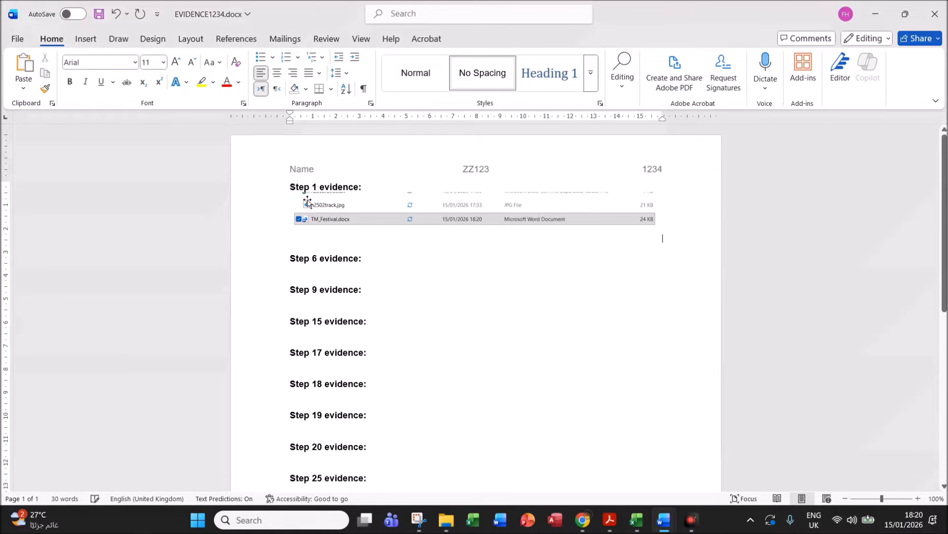
- Read Task 2 step 2's header and footer instructions, then return to TM_Festival
{"action": "left_click", "coordinate": [617, 522]}
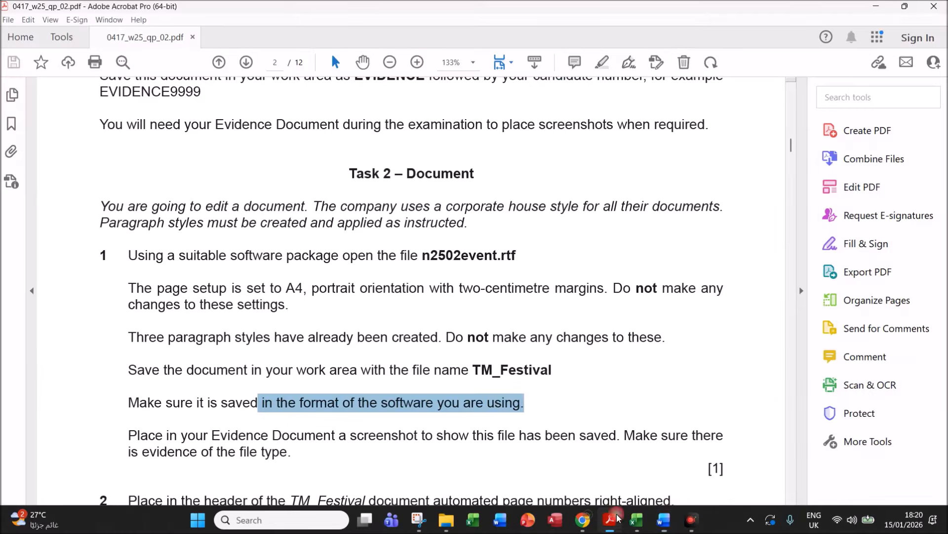
{"action": "left_click_drag", "start_coordinate": [791, 145], "coordinate": [792, 154]}
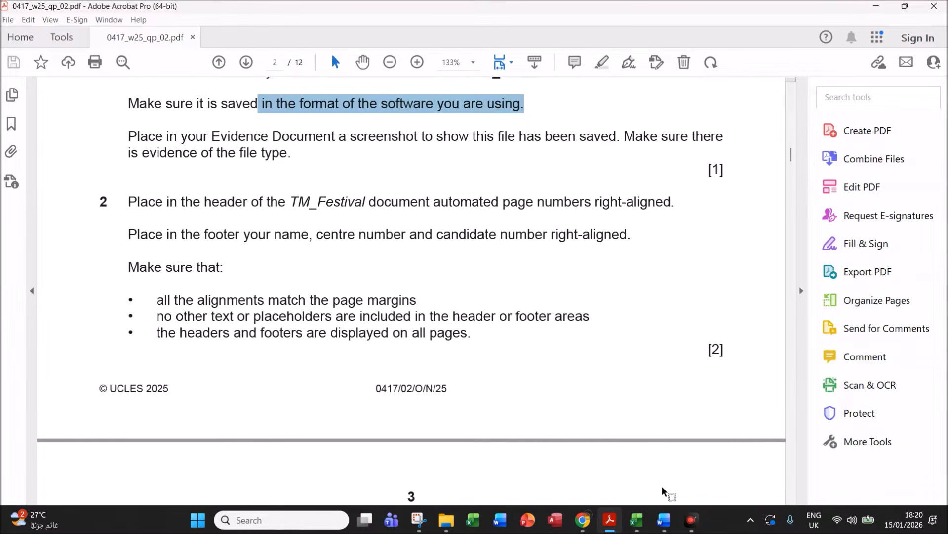
{"action": "mouse_move", "coordinate": [664, 520]}
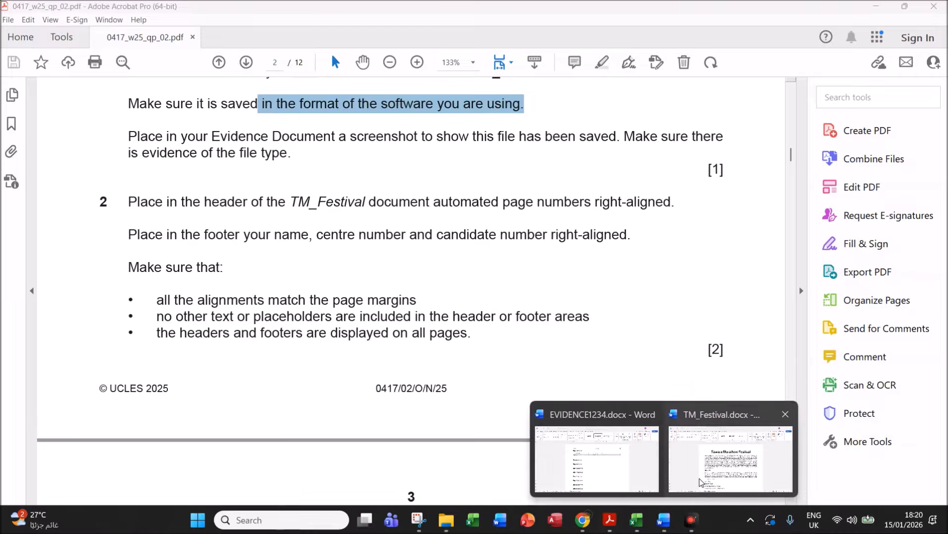
{"action": "left_click", "coordinate": [700, 478]}
- Add a blank three-column header with an automatic Plain Number 3 page number at the right
{"action": "left_click", "coordinate": [86, 38]}
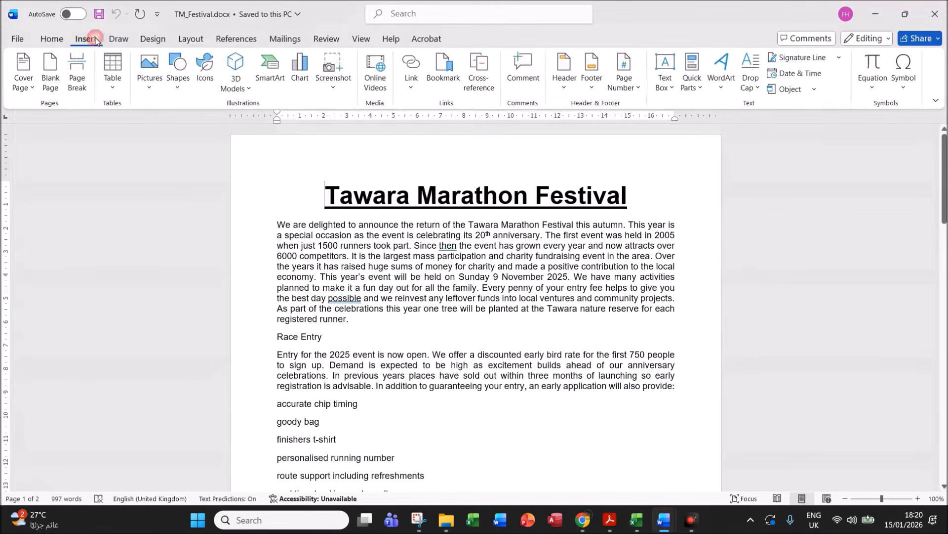
{"action": "left_click", "coordinate": [567, 86]}
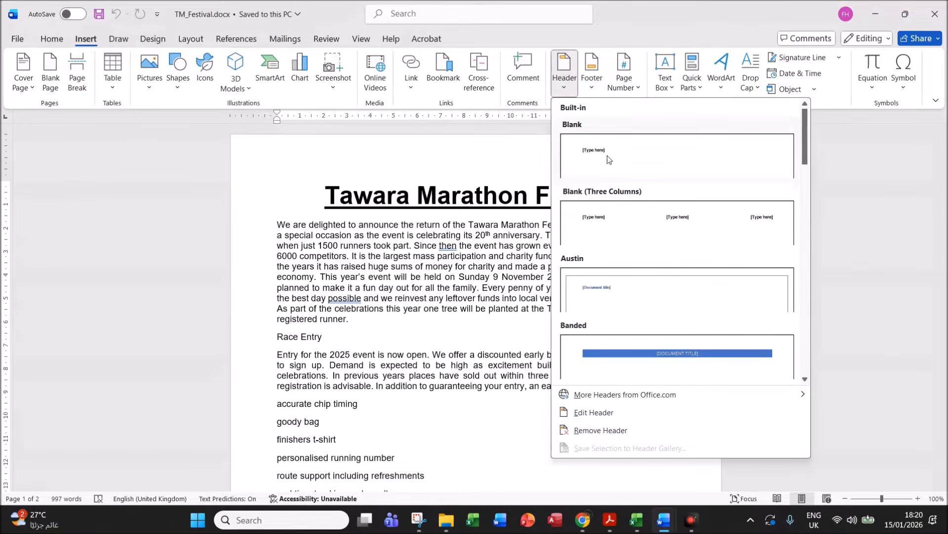
{"action": "left_click", "coordinate": [674, 243]}
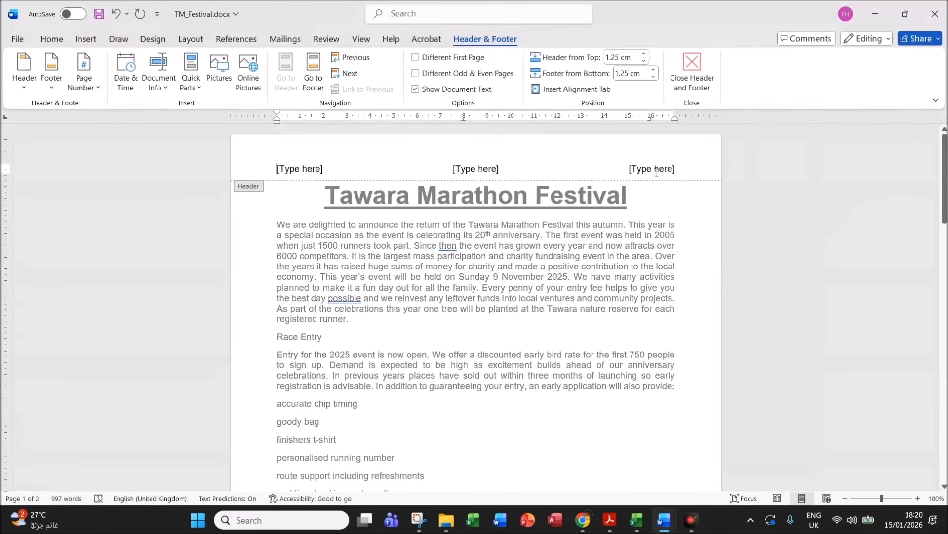
{"action": "left_click", "coordinate": [641, 179]}
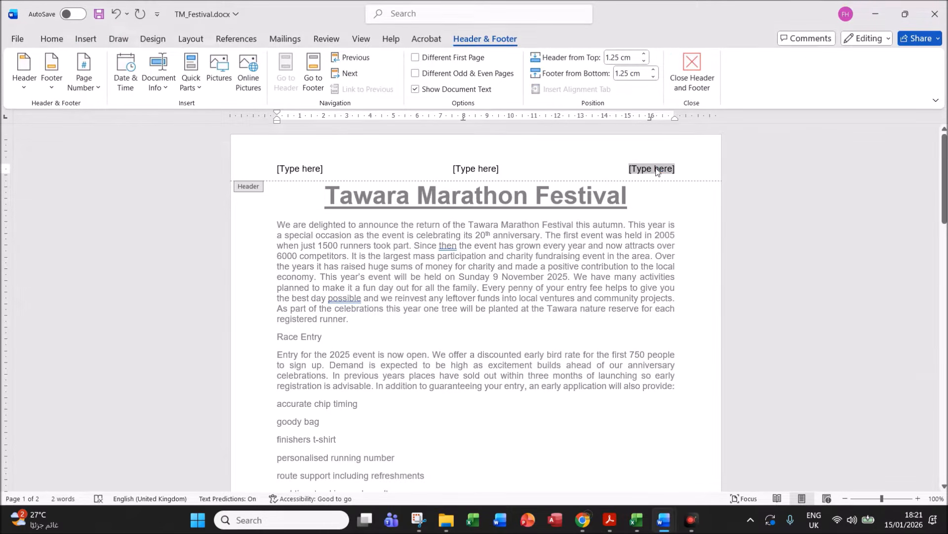
{"action": "left_click", "coordinate": [99, 89]}
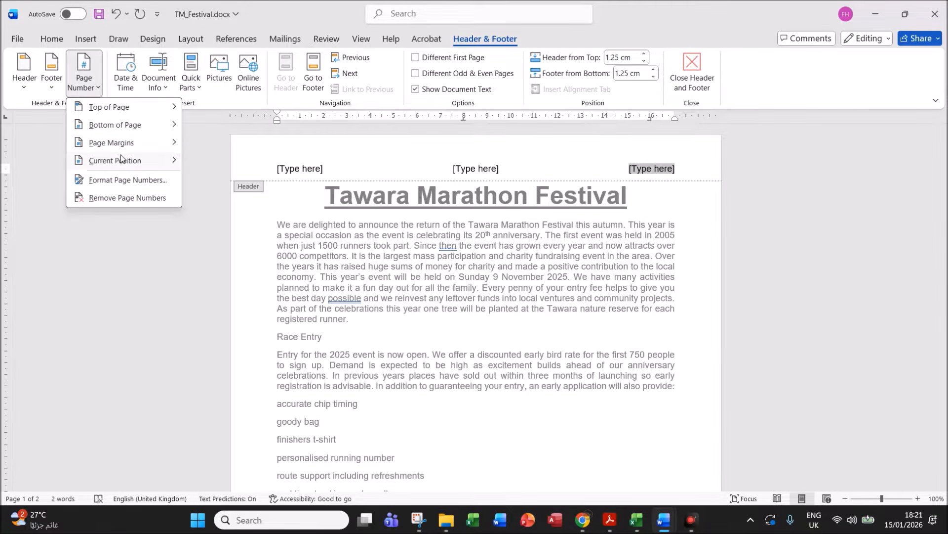
{"action": "mouse_move", "coordinate": [122, 159]}
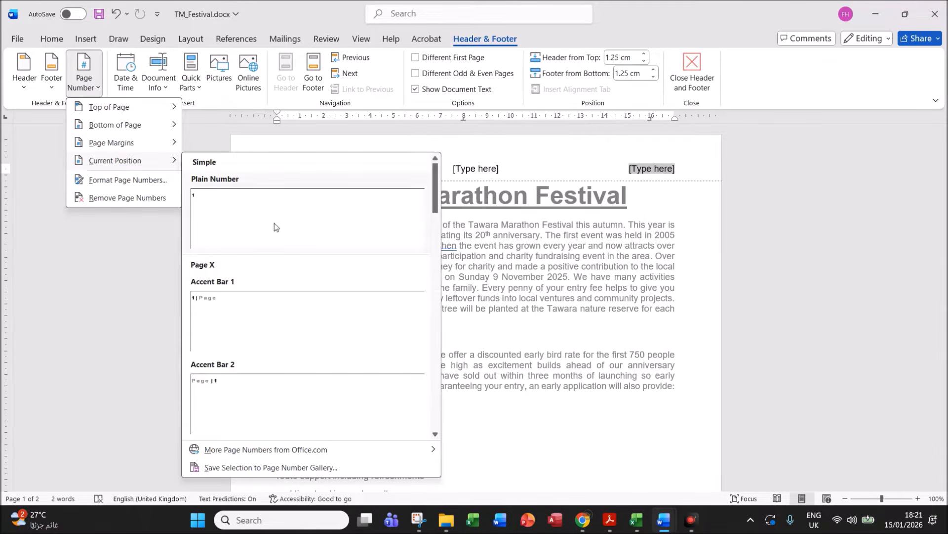
{"action": "left_click", "coordinate": [263, 213]}
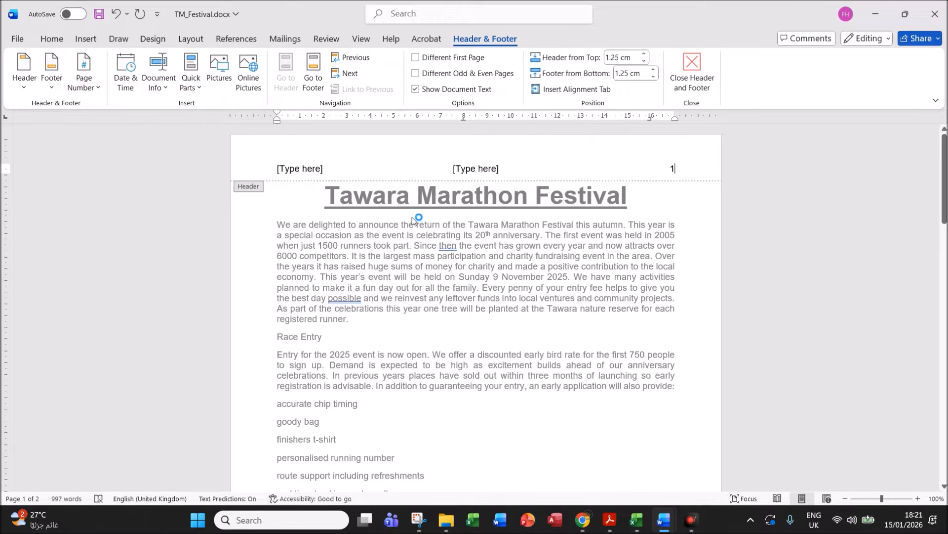
- Delete the left and centre [Type here] header placeholders, leaving only the page number
{"action": "left_click", "coordinate": [298, 168]}
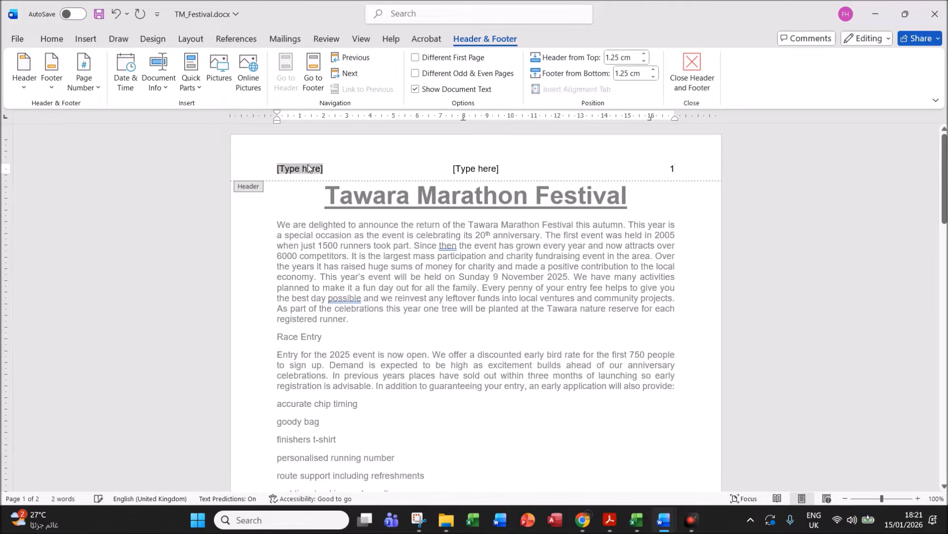
{"action": "key", "text": "Delete"}
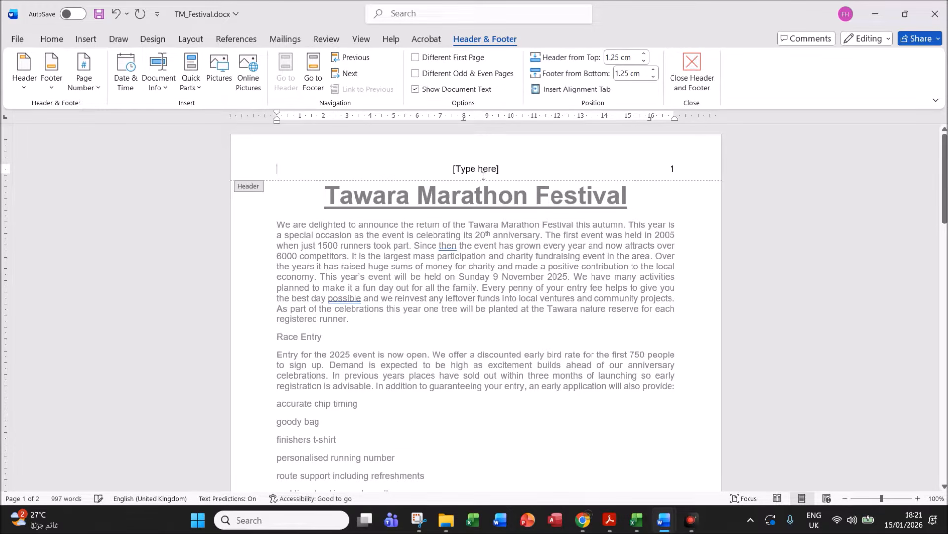
{"action": "left_click", "coordinate": [485, 170]}
{"action": "key", "text": "Delete"}
{"action": "left_click", "coordinate": [687, 86]}
{"action": "left_click", "coordinate": [613, 524]}
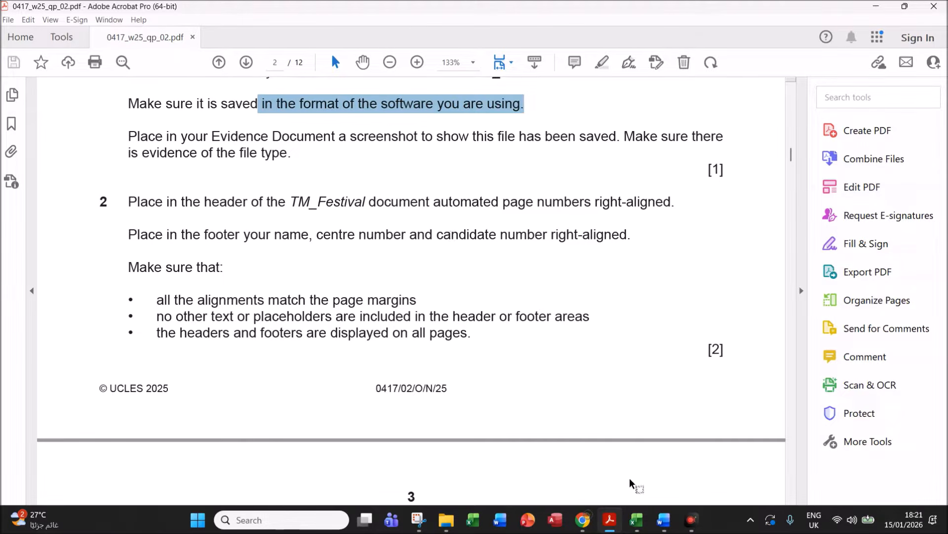
- Add a Blank (Three Columns) footer and delete its left and centre placeholders
{"action": "mouse_move", "coordinate": [664, 518]}
{"action": "left_click", "coordinate": [704, 460]}
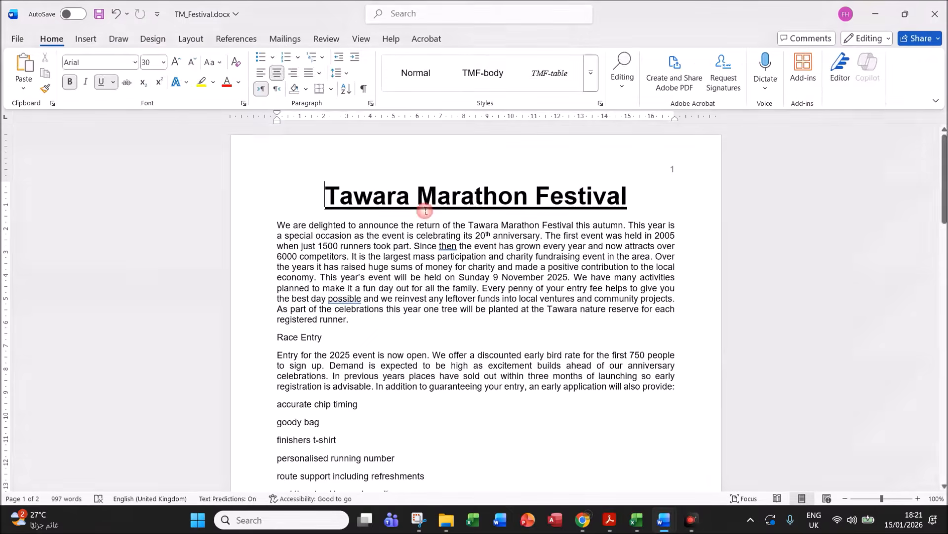
{"action": "left_click", "coordinate": [86, 38]}
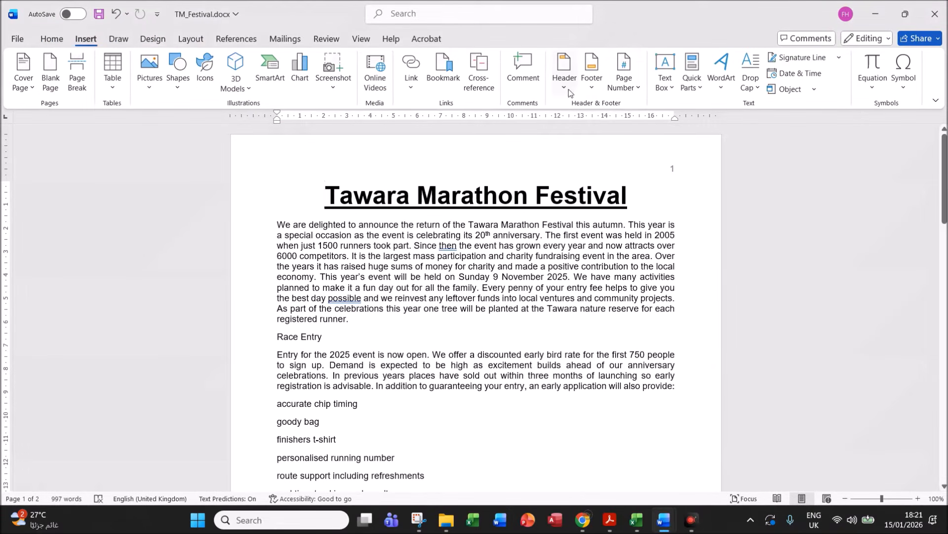
{"action": "left_click", "coordinate": [595, 85]}
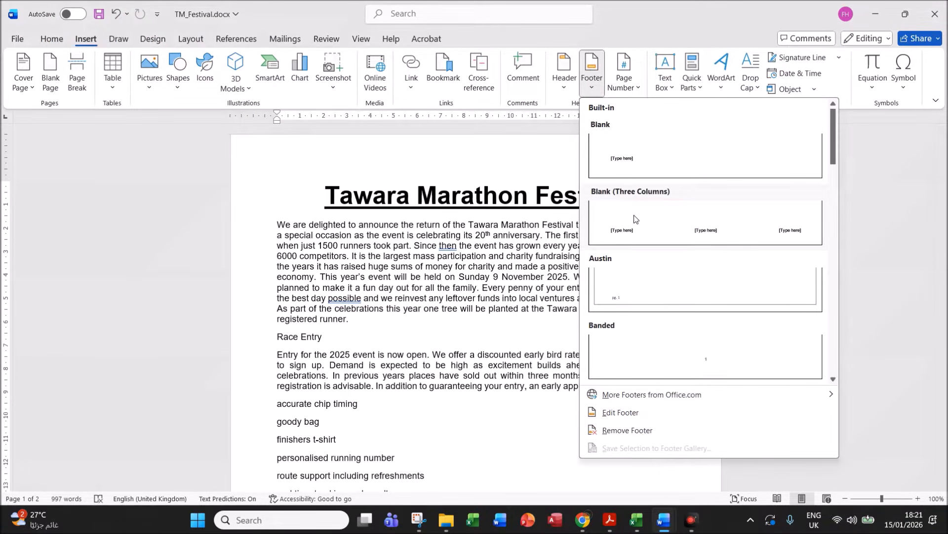
{"action": "left_click", "coordinate": [667, 231]}
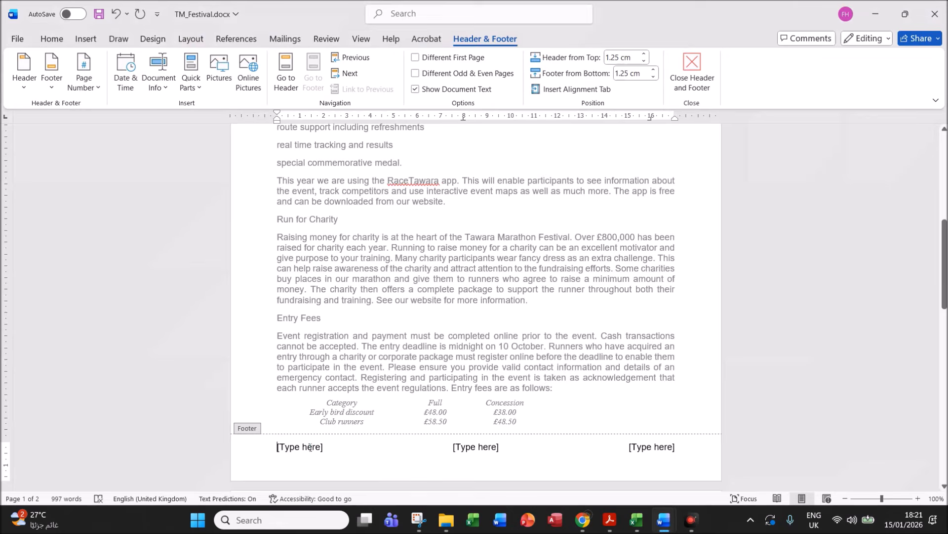
{"action": "left_click", "coordinate": [312, 446]}
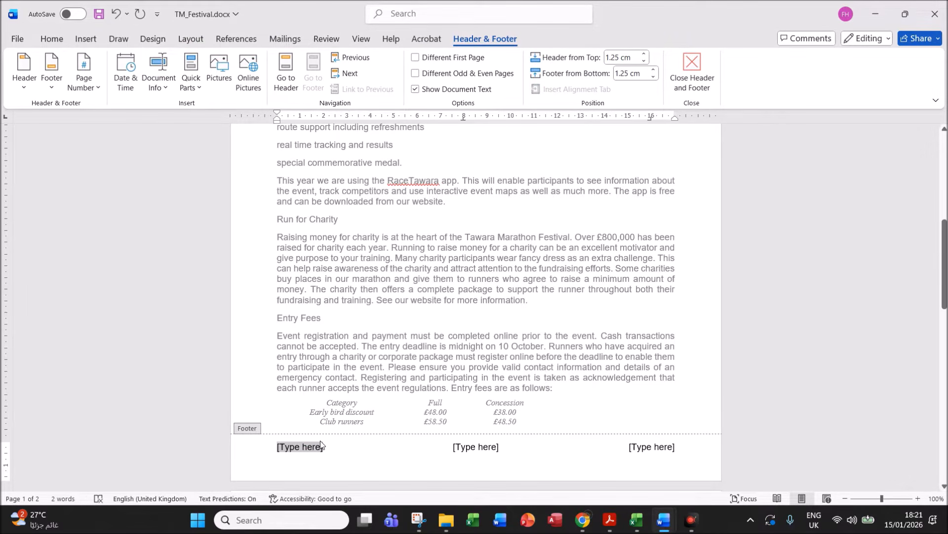
{"action": "key", "text": "Delete"}
{"action": "left_click", "coordinate": [468, 449]}
{"action": "key", "text": "Delete"}
- Enter the name, centre number and candidate number in the right footer placeholder
{"action": "left_click", "coordinate": [659, 448]}
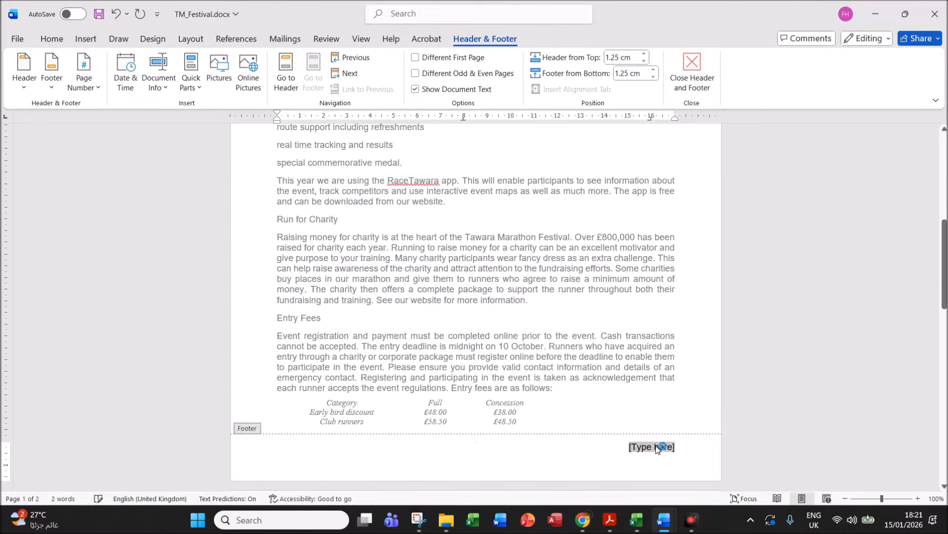
{"action": "type", "text": "Nam"}
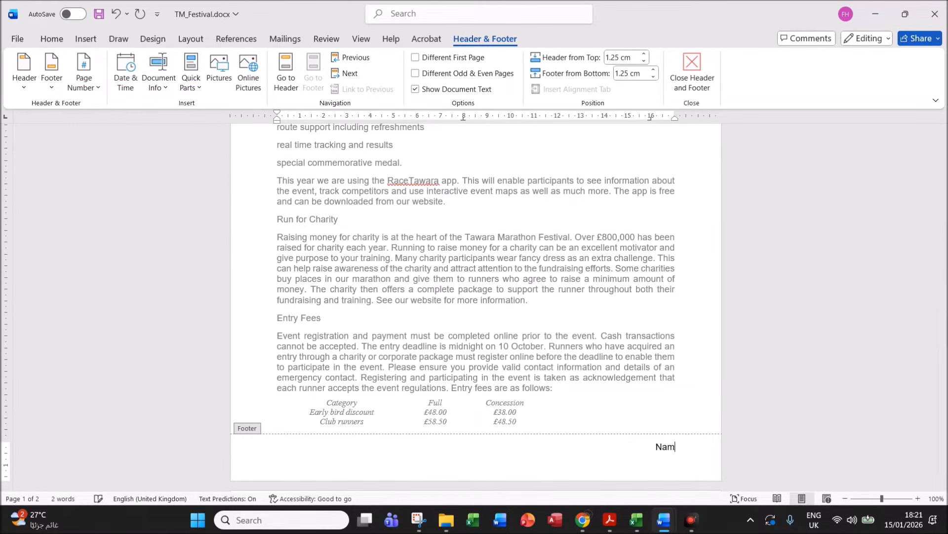
{"action": "type", "text": "e,ZZ"}
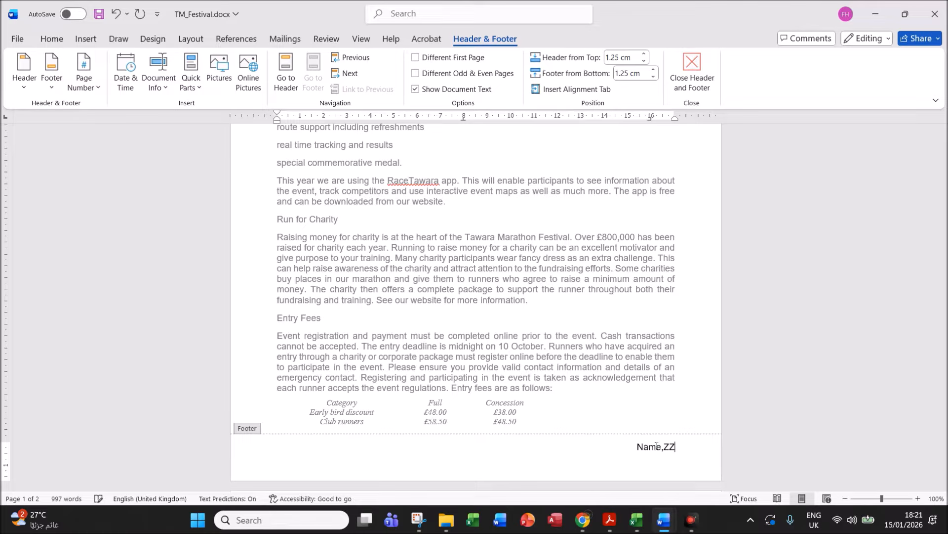
{"action": "type", "text": "123,1234"}
{"action": "left_click", "coordinate": [691, 69]}
{"action": "left_click", "coordinate": [609, 519]}
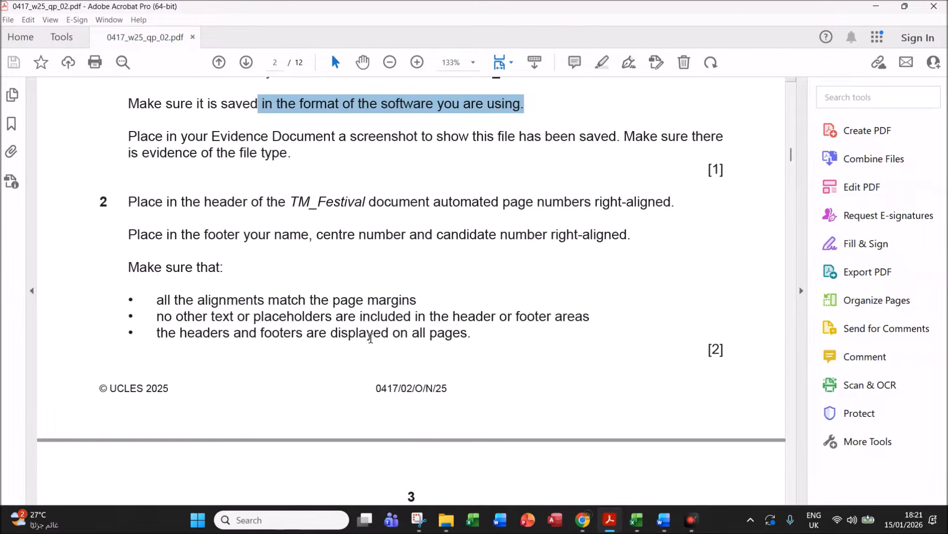
- Check the top of TM_Festival, then scroll the exam paper to step 3's alphabetical sort
{"action": "mouse_move", "coordinate": [664, 519]}
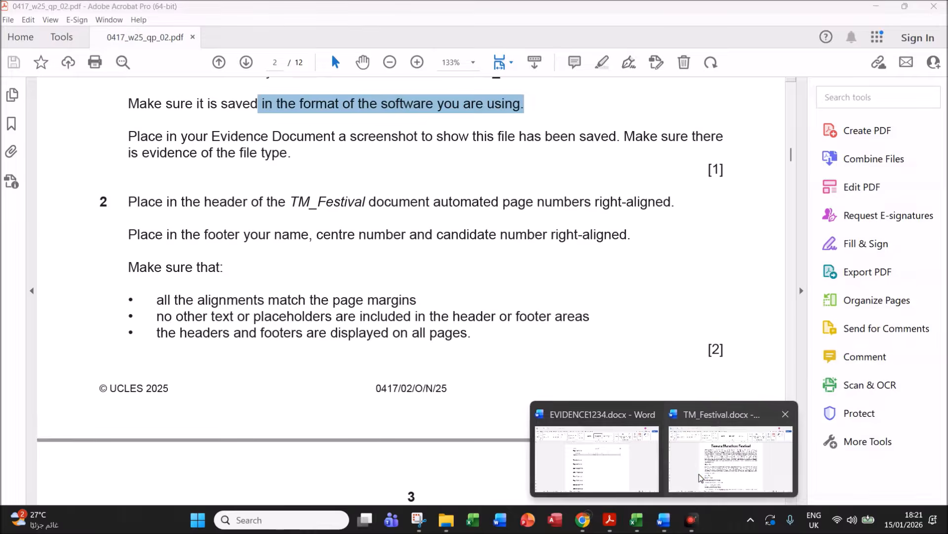
{"action": "left_click", "coordinate": [700, 477]}
{"action": "mouse_move", "coordinate": [945, 188]}
{"action": "left_mouse_down"}
{"action": "mouse_move", "coordinate": [945, 174]}
{"action": "mouse_move", "coordinate": [945, 433]}
{"action": "mouse_move", "coordinate": [945, 174]}
{"action": "left_mouse_up"}
{"action": "left_click", "coordinate": [609, 519]}
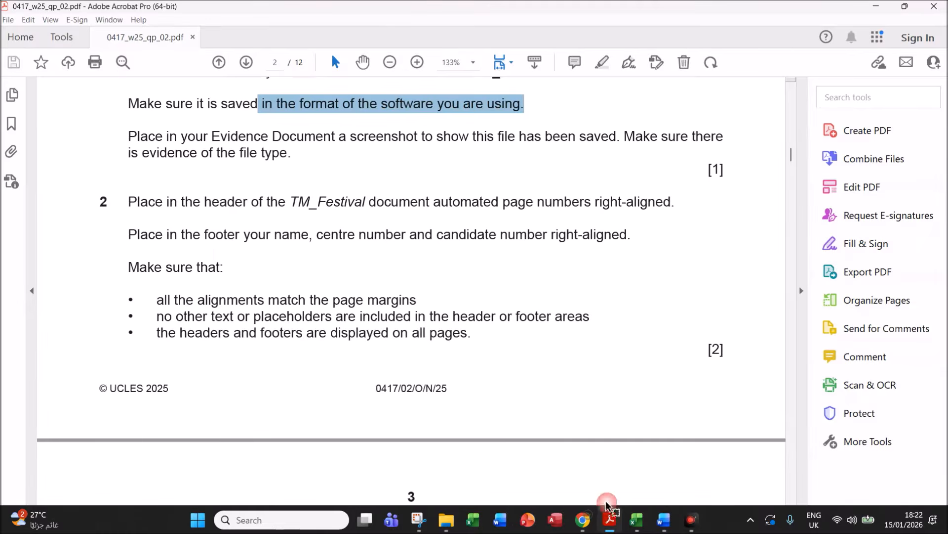
{"action": "left_click_drag", "start_coordinate": [792, 157], "coordinate": [794, 168]}
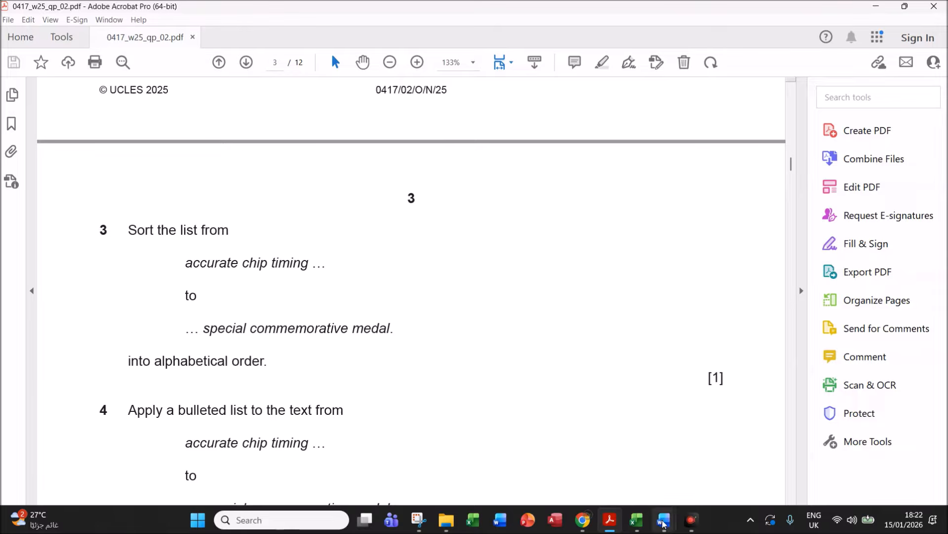
- Sort the seven list lines, accurate chip timing to special commemorative medal, alphabetically ascending
{"action": "mouse_move", "coordinate": [662, 523]}
{"action": "left_click", "coordinate": [678, 452]}
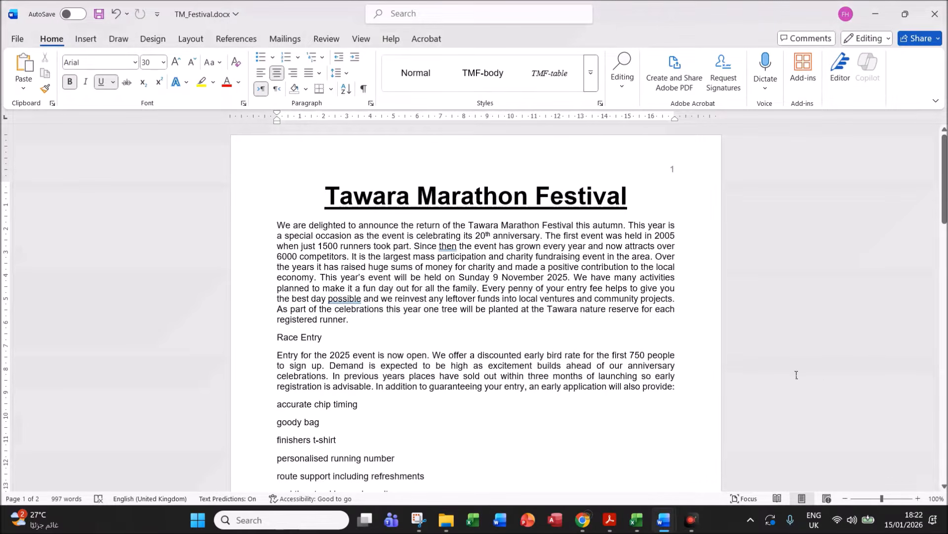
{"action": "scroll", "coordinate": [904, 243], "scroll_direction": "down", "scroll_amount": 5}
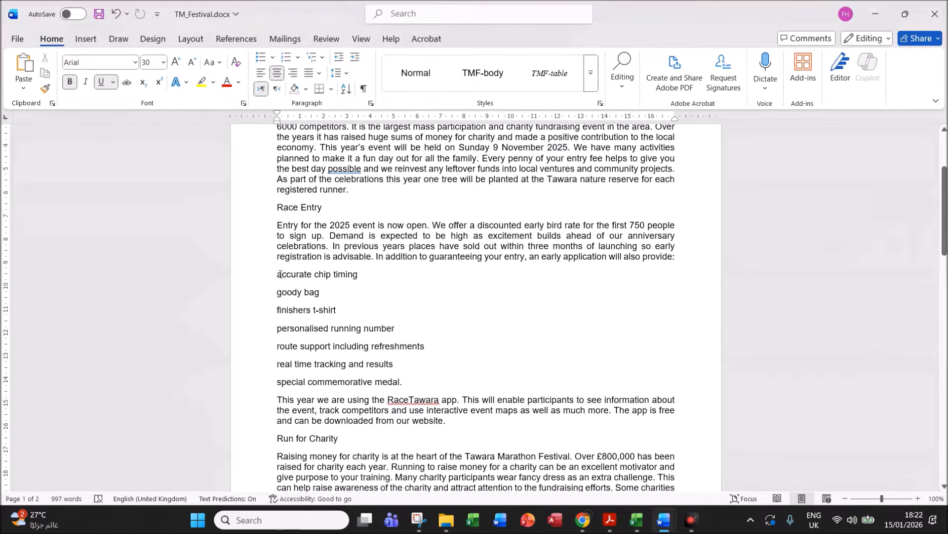
{"action": "left_click_drag", "start_coordinate": [279, 274], "coordinate": [403, 379]}
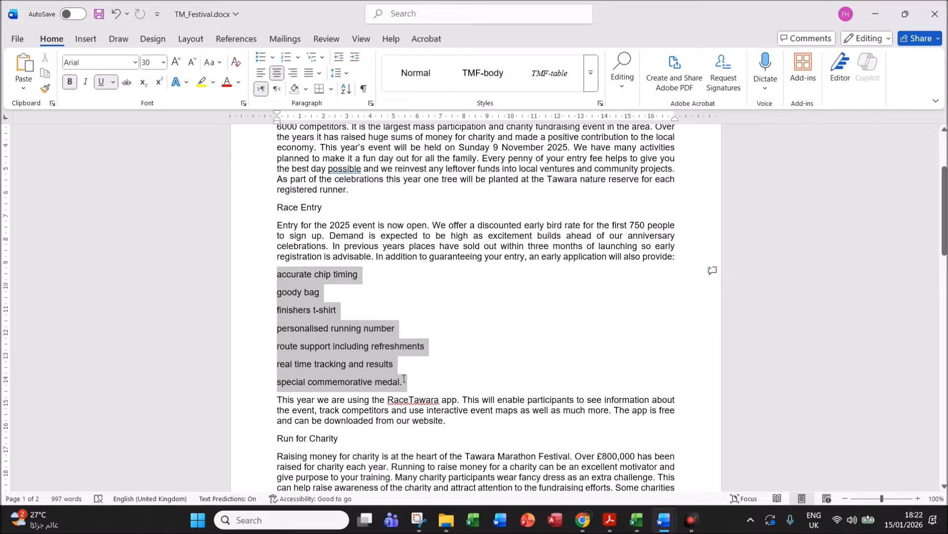
{"action": "left_click_drag", "start_coordinate": [404, 379], "coordinate": [402, 378]}
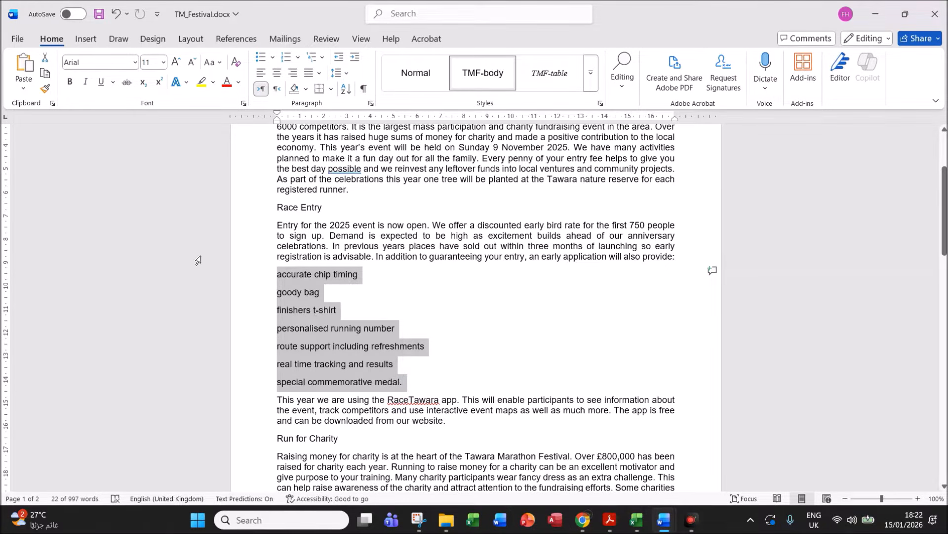
{"action": "left_click", "coordinate": [346, 90]}
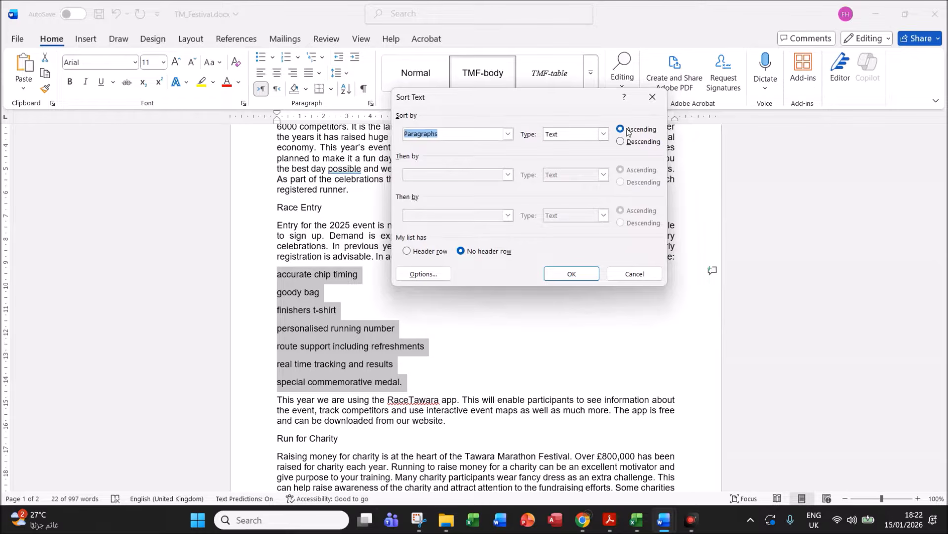
{"action": "left_click", "coordinate": [572, 274]}
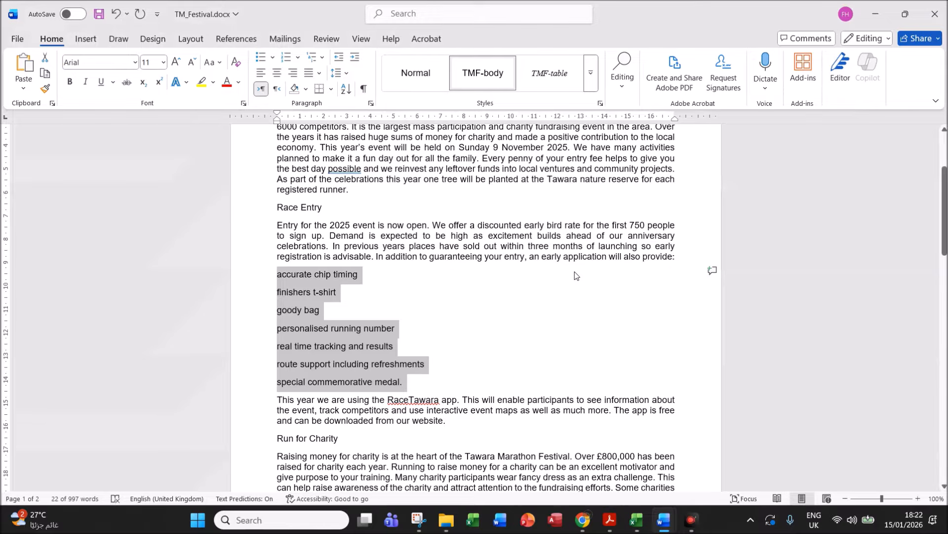
- Highlight question 4's 1.5 cm bullet indent and single-spacing requirements, then return to TM_Festival
{"action": "left_click", "coordinate": [609, 520]}
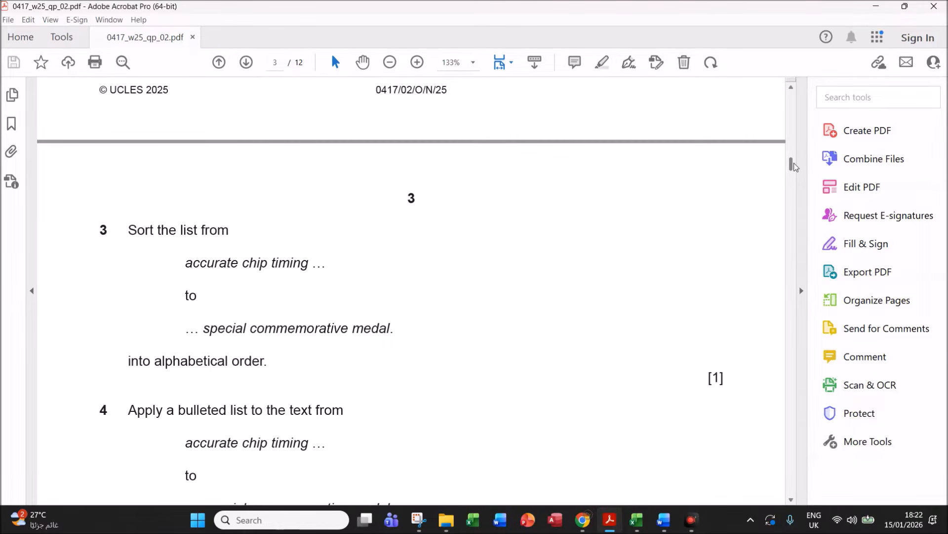
{"action": "scroll", "coordinate": [794, 167], "scroll_direction": "down", "scroll_amount": 5}
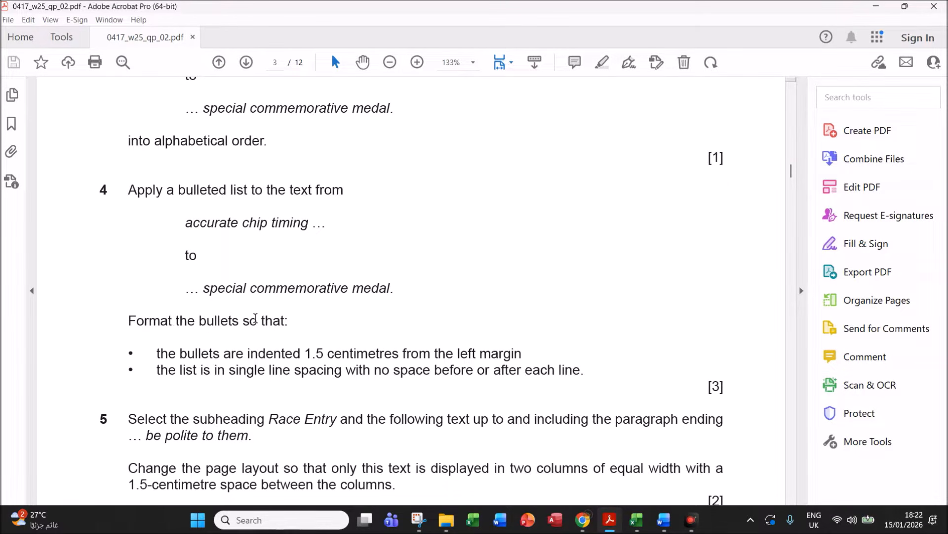
{"action": "left_click_drag", "start_coordinate": [202, 353], "coordinate": [512, 354]}
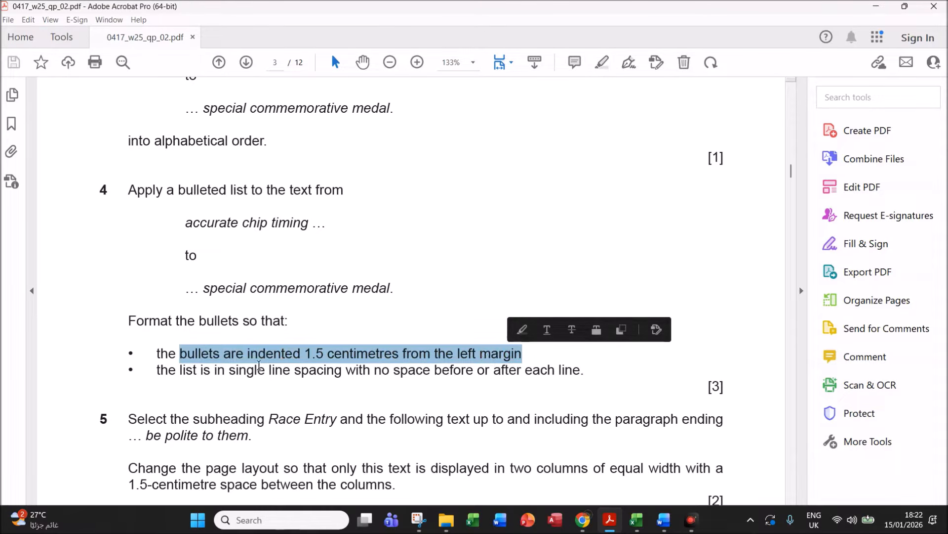
{"action": "left_click", "coordinate": [182, 370]}
{"action": "left_click_drag", "start_coordinate": [181, 370], "coordinate": [589, 378]}
{"action": "left_click", "coordinate": [664, 520]}
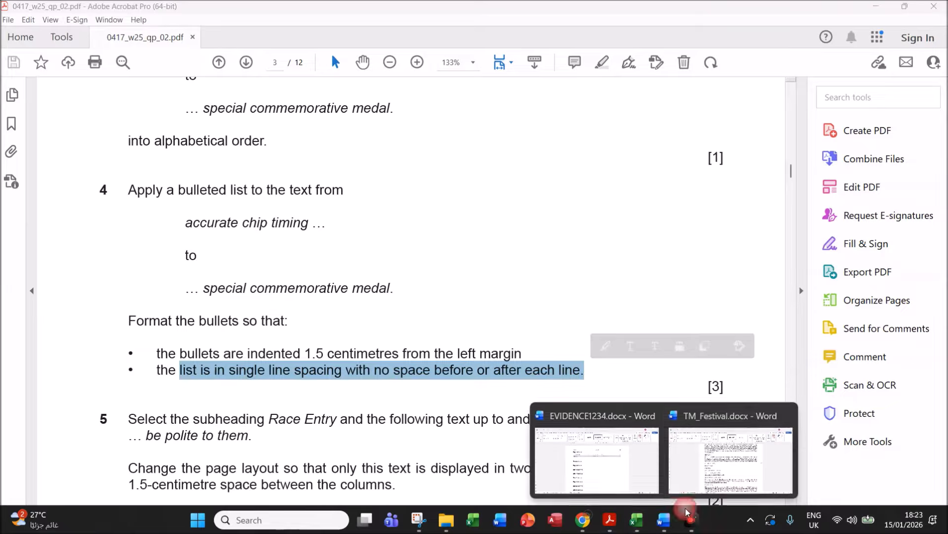
{"action": "left_click", "coordinate": [725, 474]}
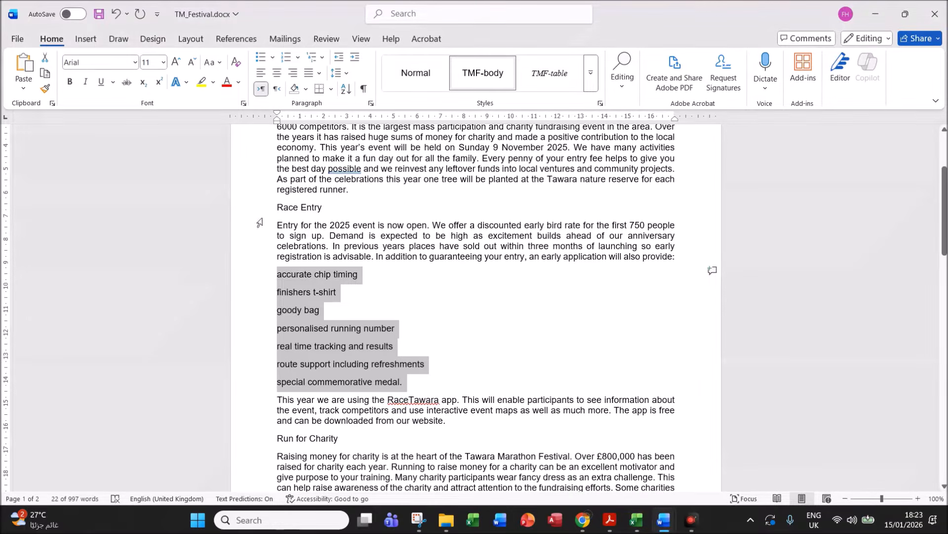
- Give the list filled round bullets, a 1.5 cm left indent and 0 pt spacing before and after
{"action": "left_click", "coordinate": [272, 57]}
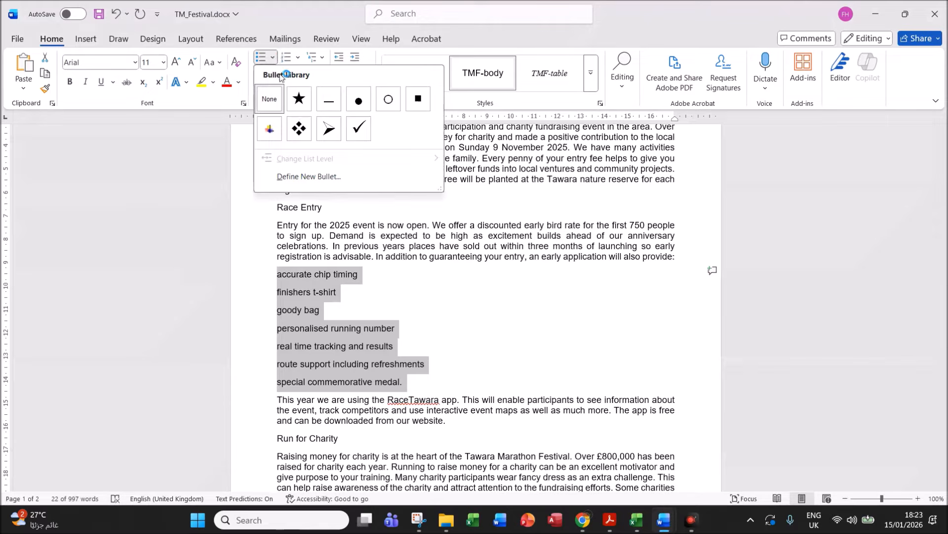
{"action": "left_click", "coordinate": [358, 104]}
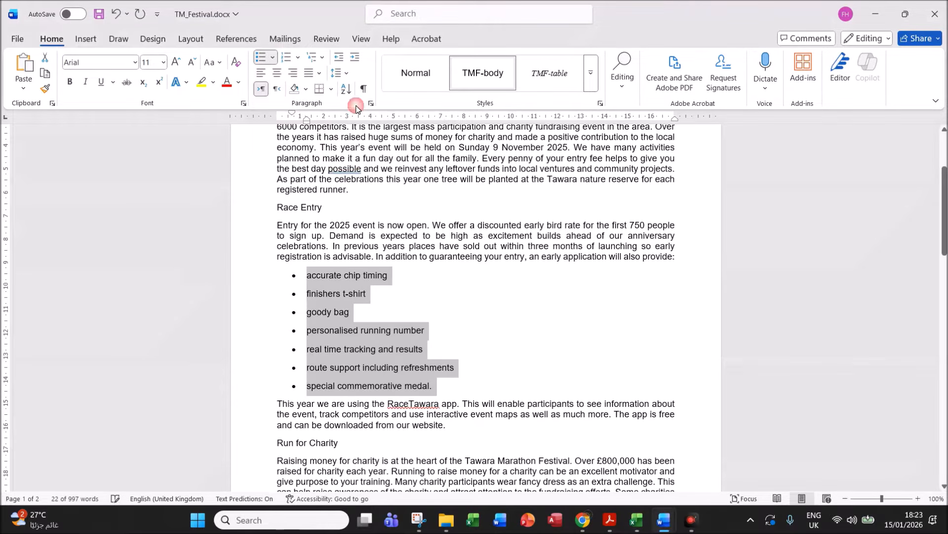
{"action": "right_click", "coordinate": [314, 303]}
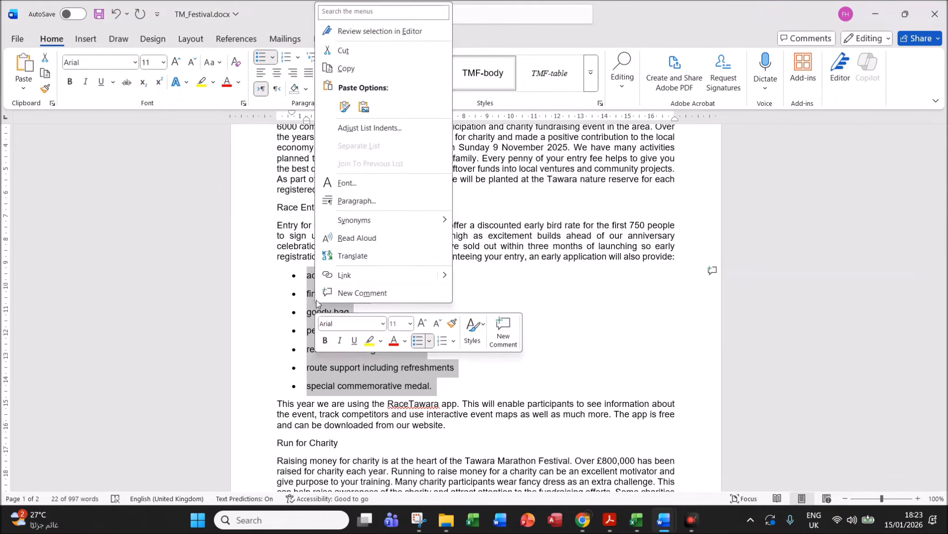
{"action": "left_click", "coordinate": [355, 200]}
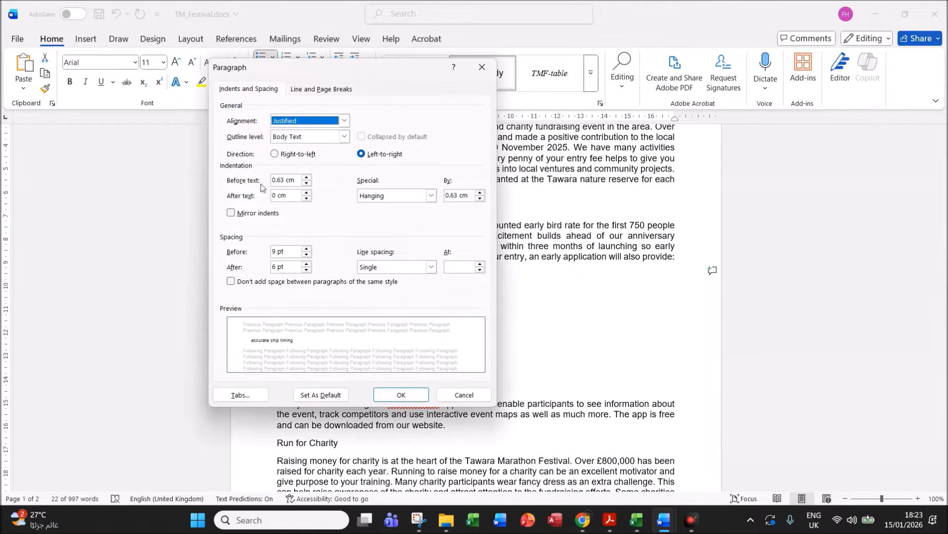
{"action": "left_click_drag", "start_coordinate": [284, 182], "coordinate": [274, 182]}
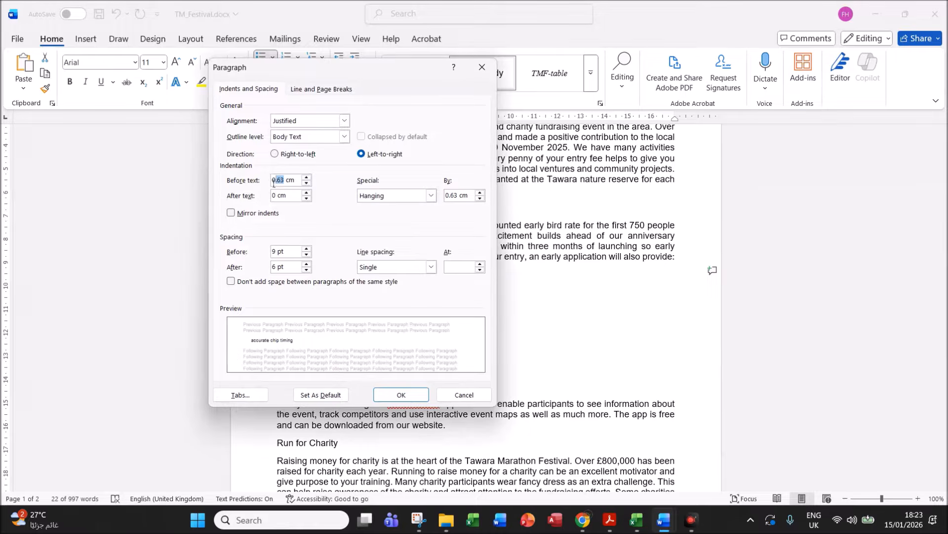
{"action": "type", "text": "1."}
{"action": "left_click_drag", "start_coordinate": [277, 251], "coordinate": [256, 258]}
{"action": "type", "text": "0"}
{"action": "left_click_drag", "start_coordinate": [277, 267], "coordinate": [257, 275]}
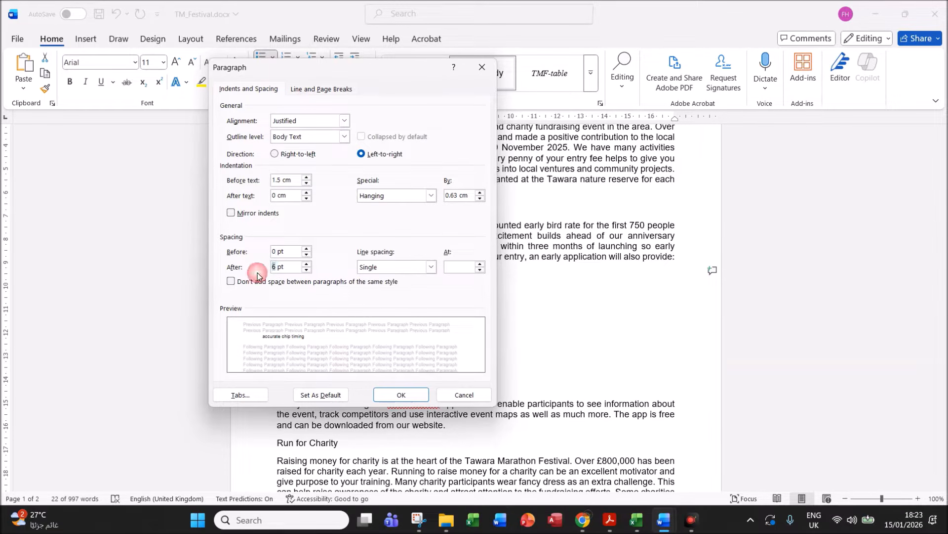
{"action": "type", "text": "0"}
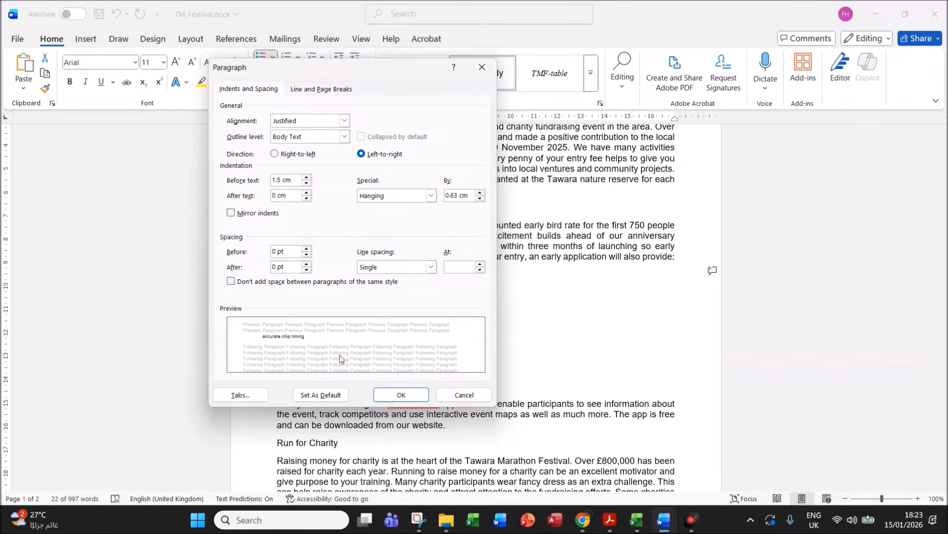
{"action": "left_click", "coordinate": [401, 395]}
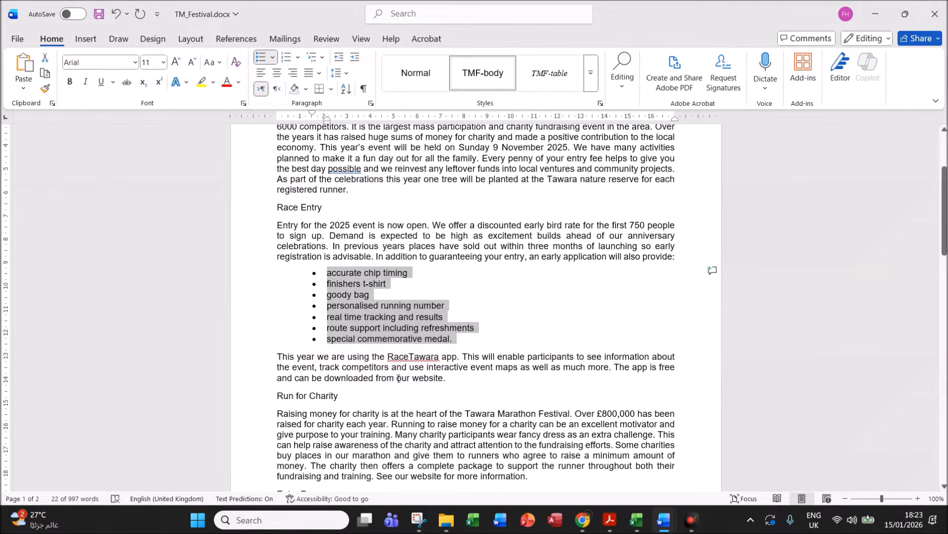
{"action": "left_click", "coordinate": [609, 519]}
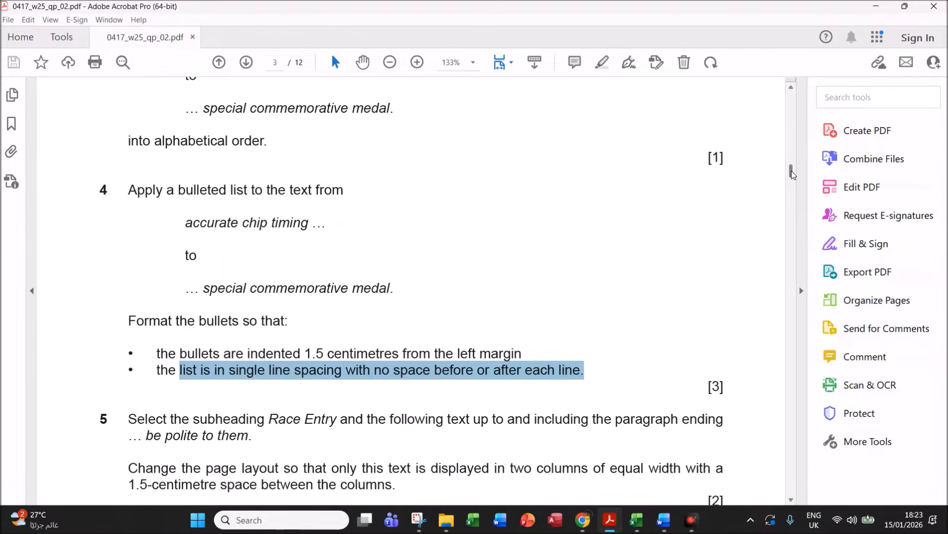
- Highlight question 5's Race Entry two-column instruction, then return to the TM_Festival document
{"action": "scroll", "coordinate": [792, 174], "scroll_direction": "down", "scroll_amount": 5}
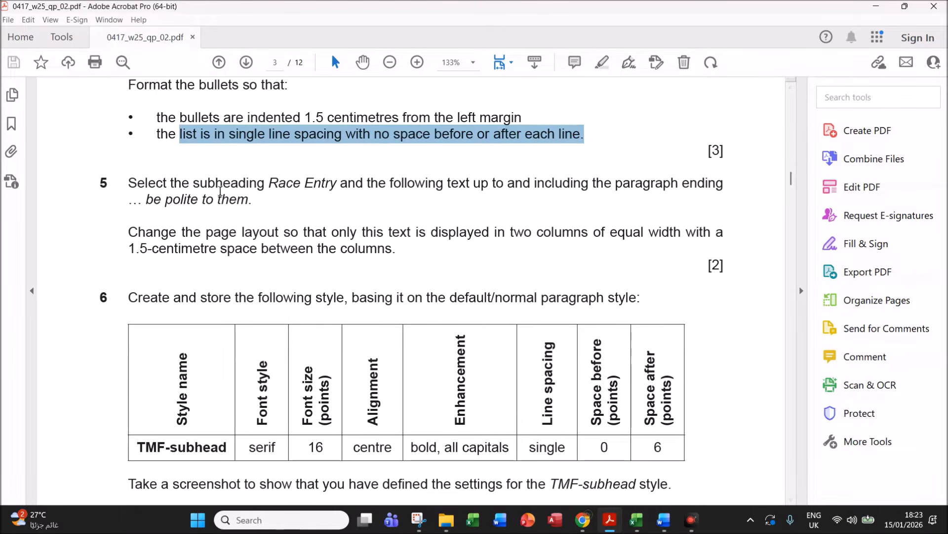
{"action": "left_click_drag", "start_coordinate": [268, 183], "coordinate": [254, 207]}
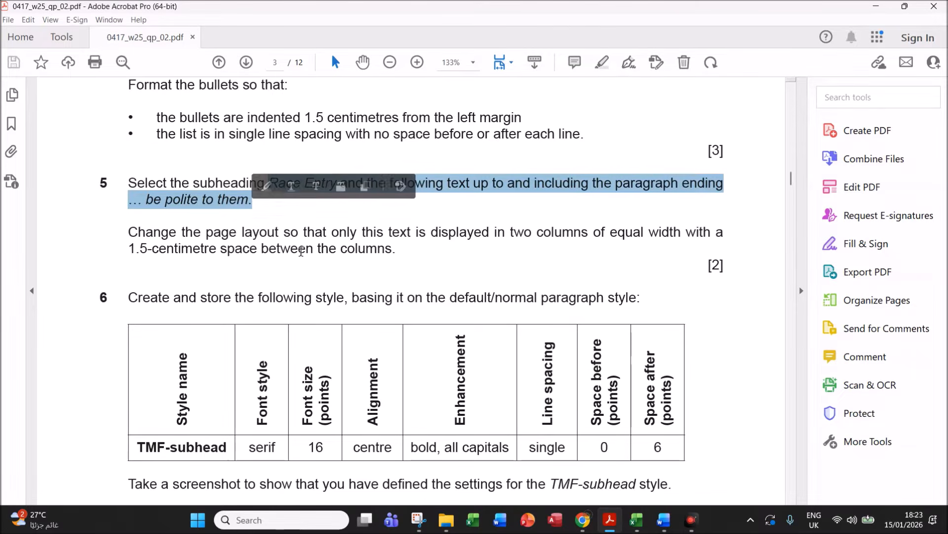
{"action": "mouse_move", "coordinate": [663, 519]}
{"action": "left_click", "coordinate": [696, 451]}
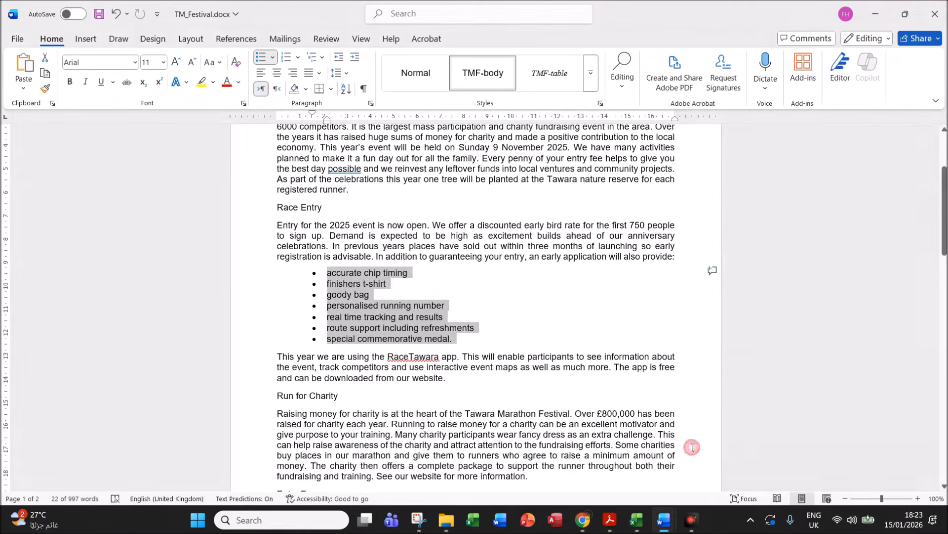
- Find 'polite to', then select the text from the Race Entry subheading to 'be polite to them.'
{"action": "left_click", "coordinate": [517, 304]}
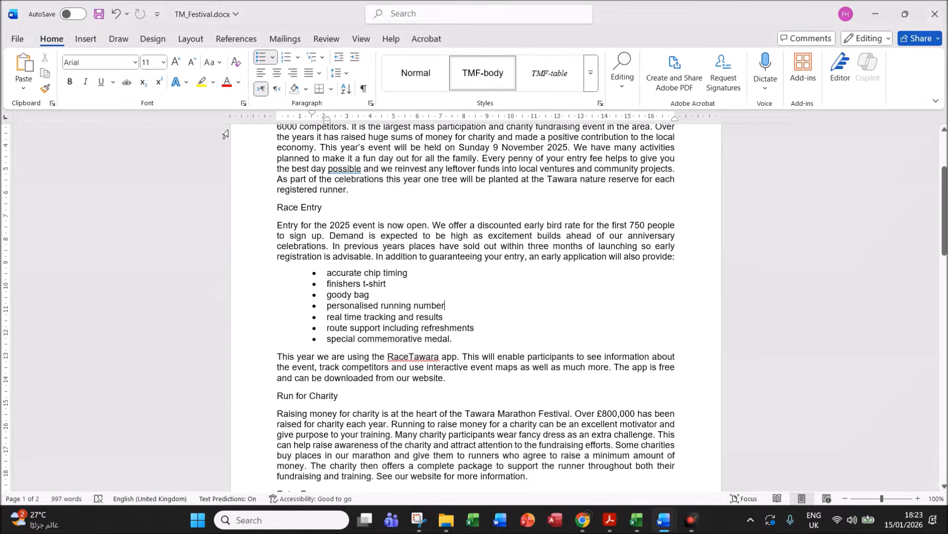
{"action": "key", "text": "ctrl+f"}
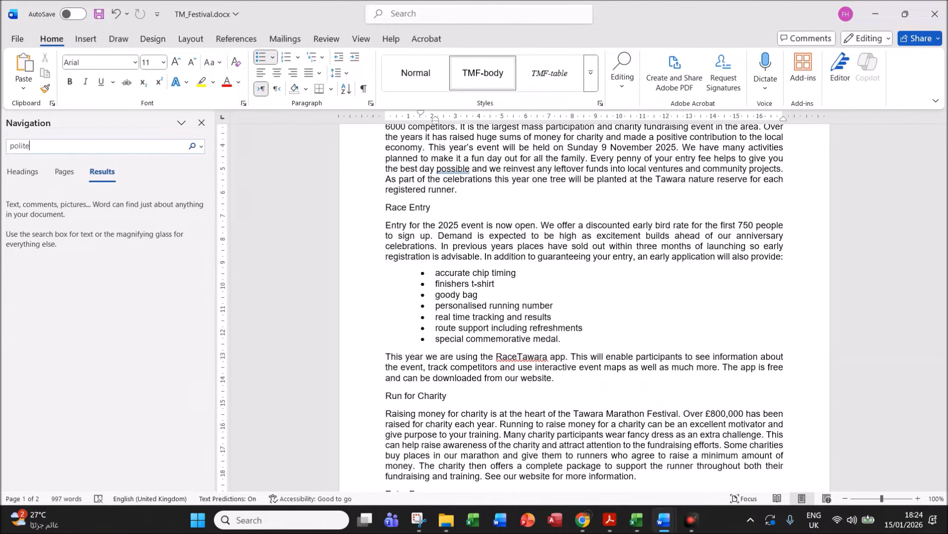
{"action": "type", "text": "polite to"}
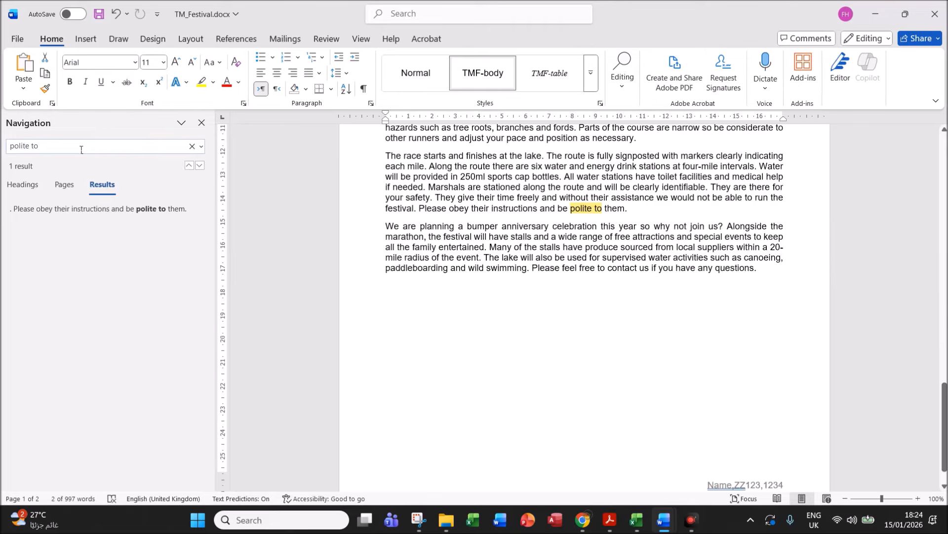
{"action": "left_click", "coordinate": [639, 209]}
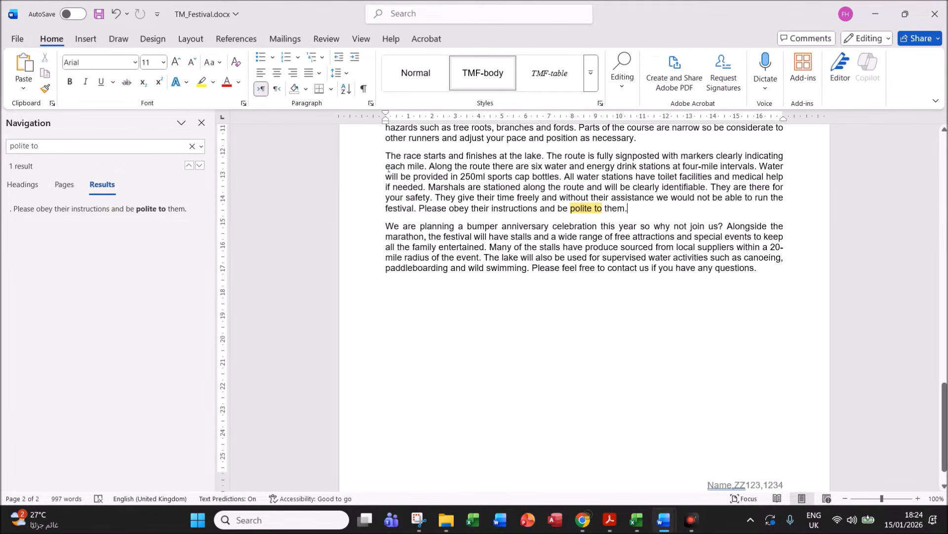
{"action": "left_click", "coordinate": [202, 122]}
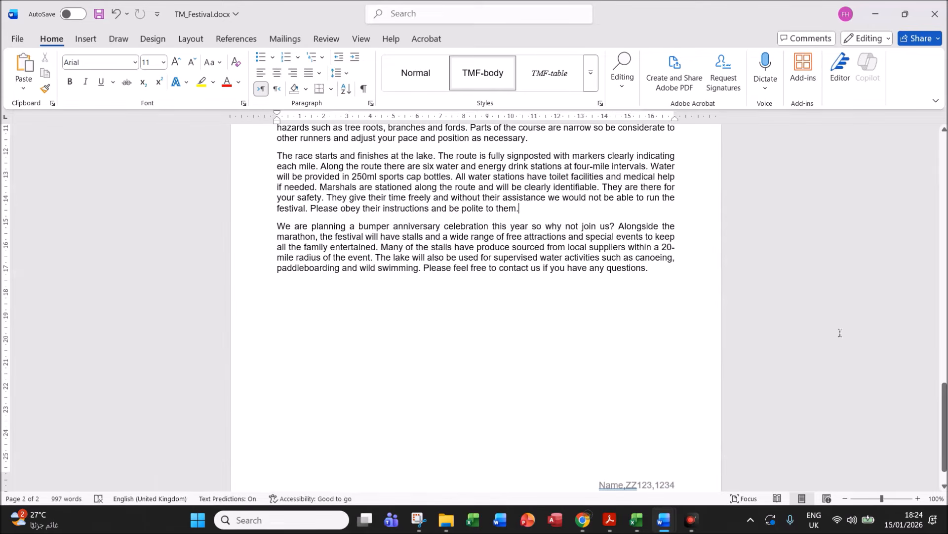
{"action": "left_click_drag", "start_coordinate": [944, 409], "coordinate": [918, 192]}
{"action": "scroll", "coordinate": [248, 192], "scroll_direction": "up", "scroll_amount": 4}
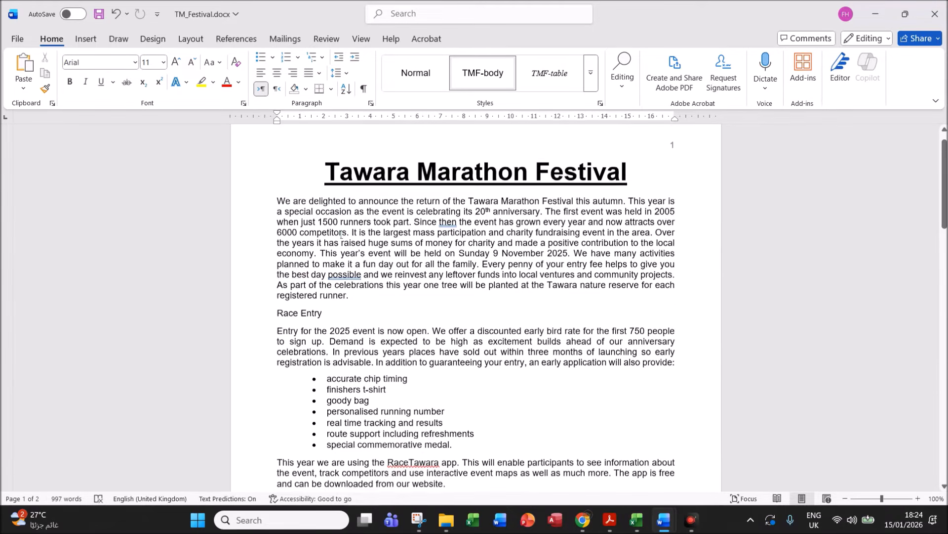
{"action": "left_click_drag", "start_coordinate": [275, 319], "coordinate": [413, 364]}
{"action": "left_click_drag", "start_coordinate": [451, 281], "coordinate": [522, 201]}
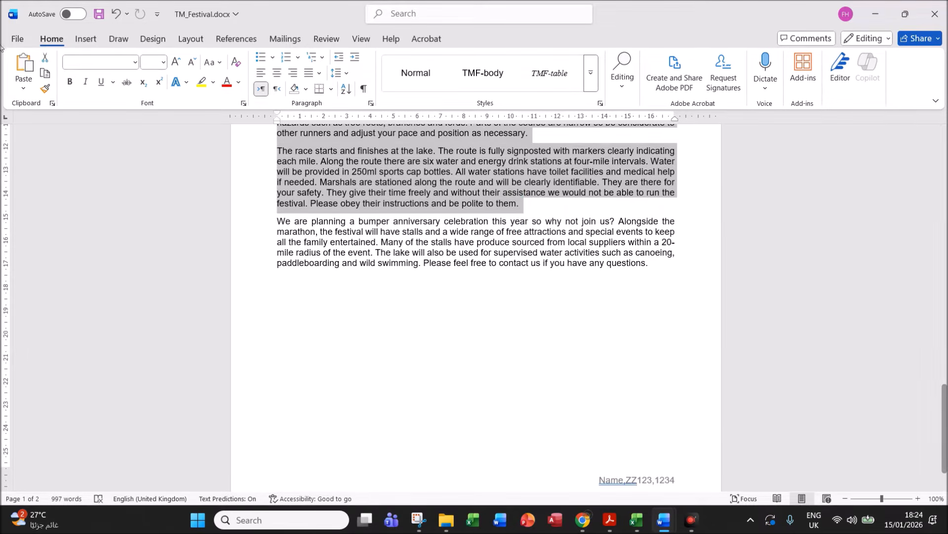
{"action": "left_click", "coordinate": [610, 520]}
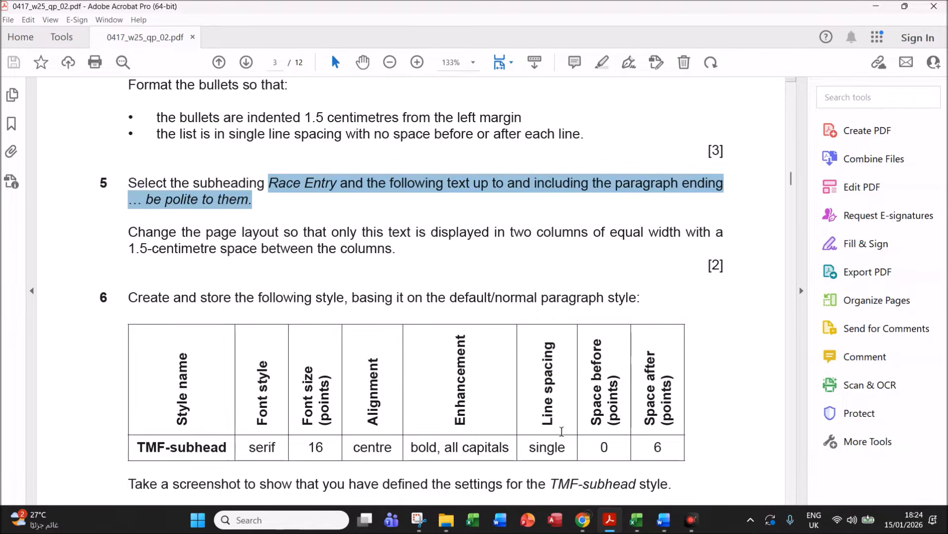
- Return from the question paper to the TM_Festival document in Word
{"action": "left_click", "coordinate": [663, 519]}
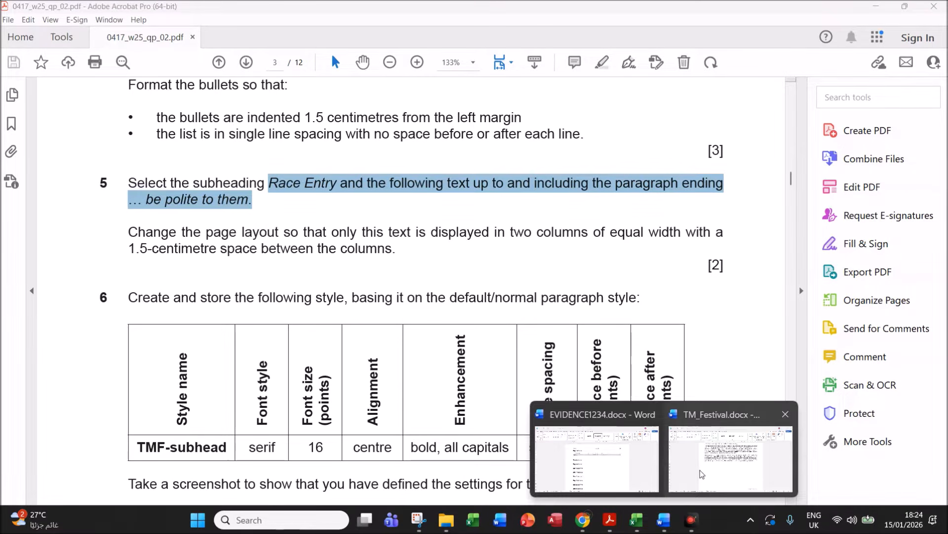
{"action": "left_click", "coordinate": [702, 475]}
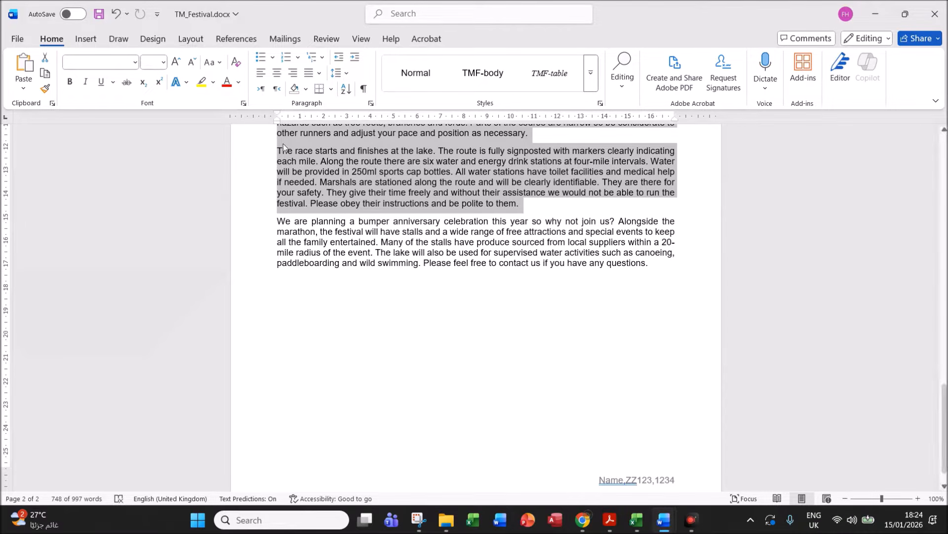
- Format the selected Race Entry text as two equal-width columns with 1.5 cm spacing
{"action": "left_click", "coordinate": [190, 46]}
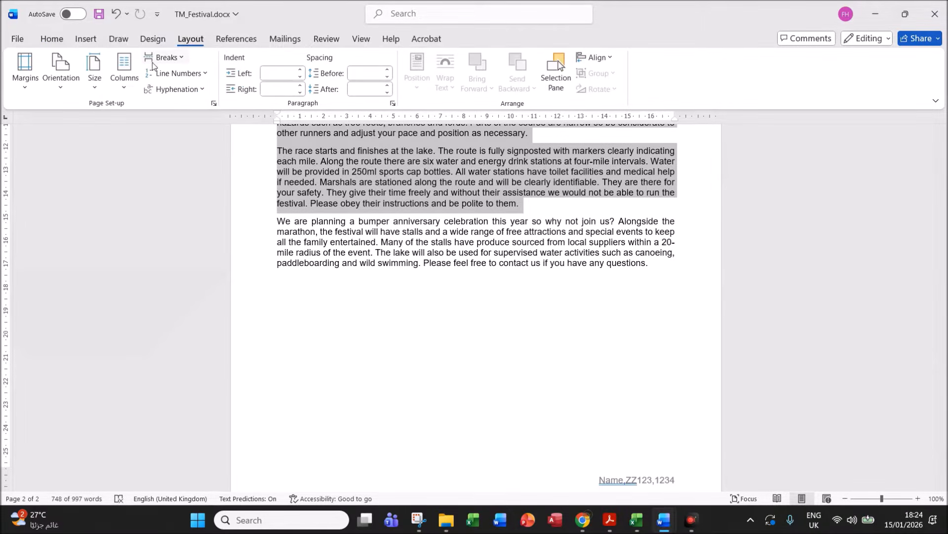
{"action": "left_click", "coordinate": [124, 94]}
{"action": "left_click", "coordinate": [153, 256]}
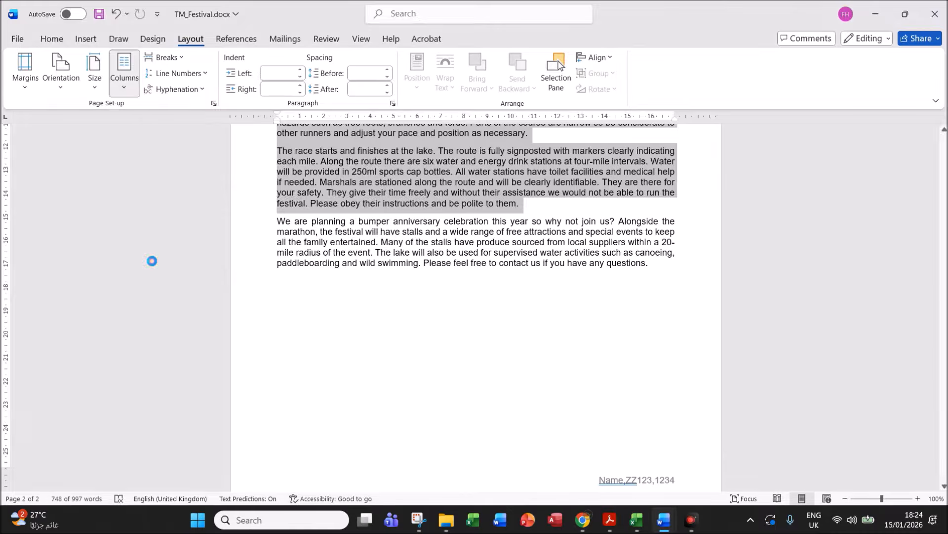
{"action": "left_click", "coordinate": [296, 121]}
{"action": "left_click_drag", "start_coordinate": [325, 202], "coordinate": [311, 200]}
{"action": "type", "text": "1.5"}
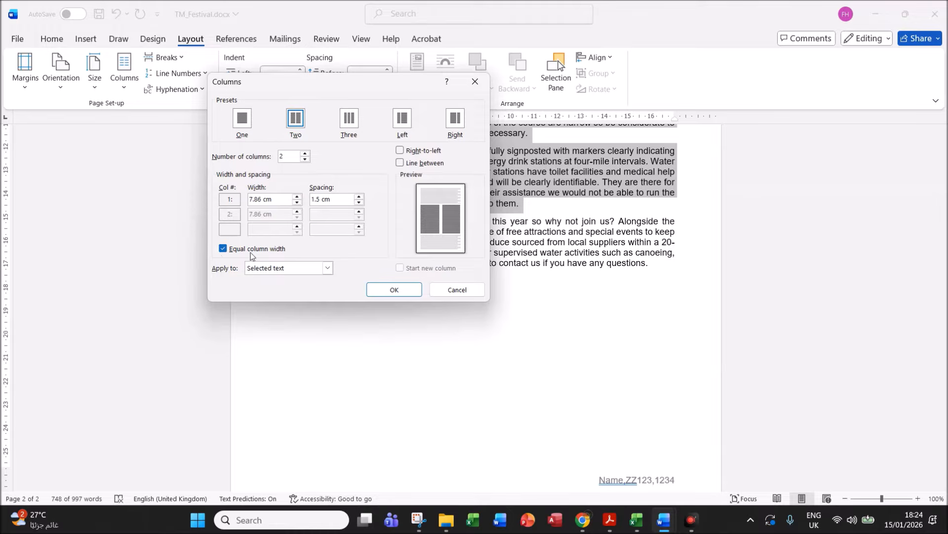
{"action": "left_click", "coordinate": [394, 290]}
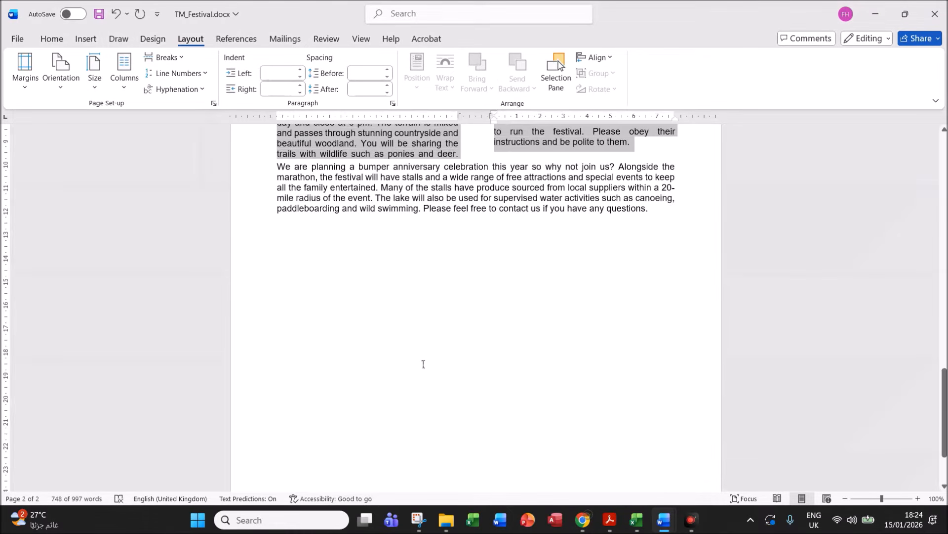
{"action": "left_click_drag", "start_coordinate": [944, 404], "coordinate": [901, 203]}
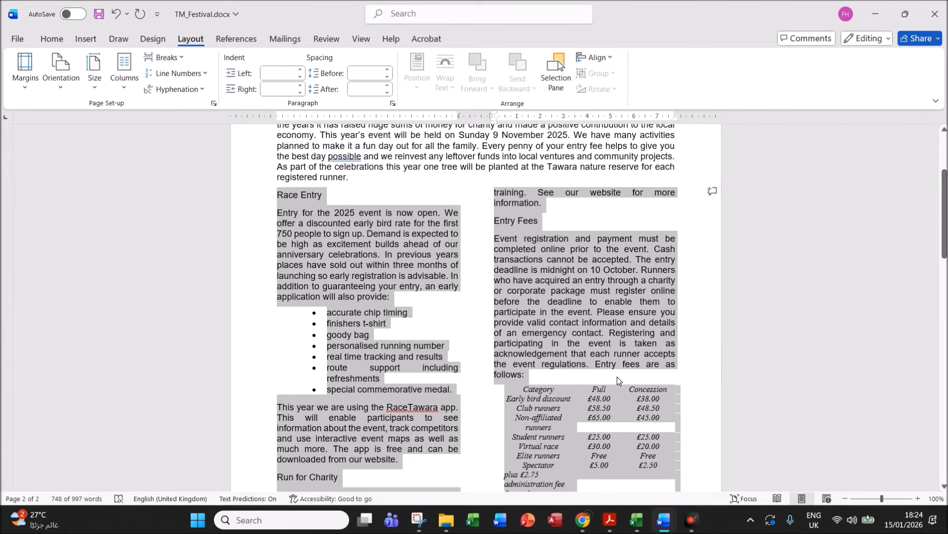
{"action": "left_click", "coordinate": [609, 519]}
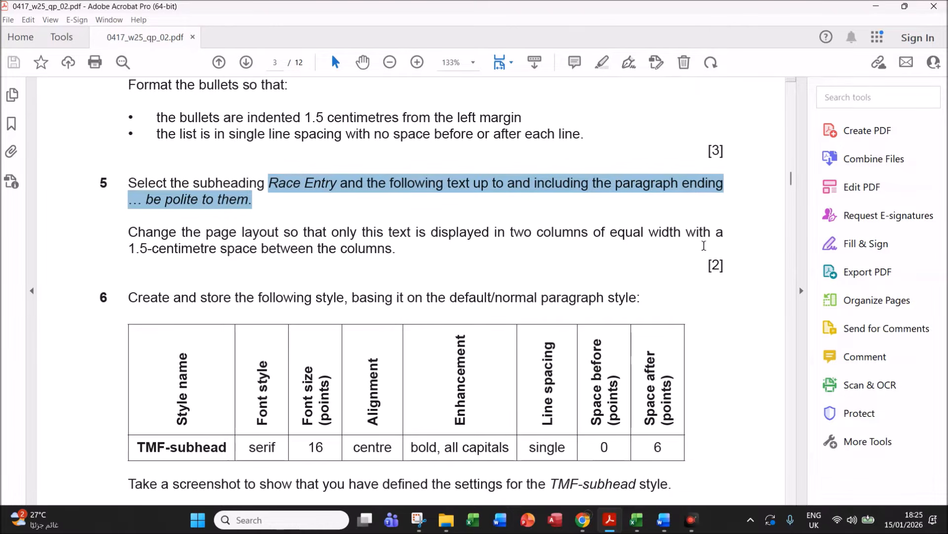
- Select 'TMF-subhead' in question 6's style table, then bring up the evidence document in Word
{"action": "left_click_drag", "start_coordinate": [792, 181], "coordinate": [794, 186]}
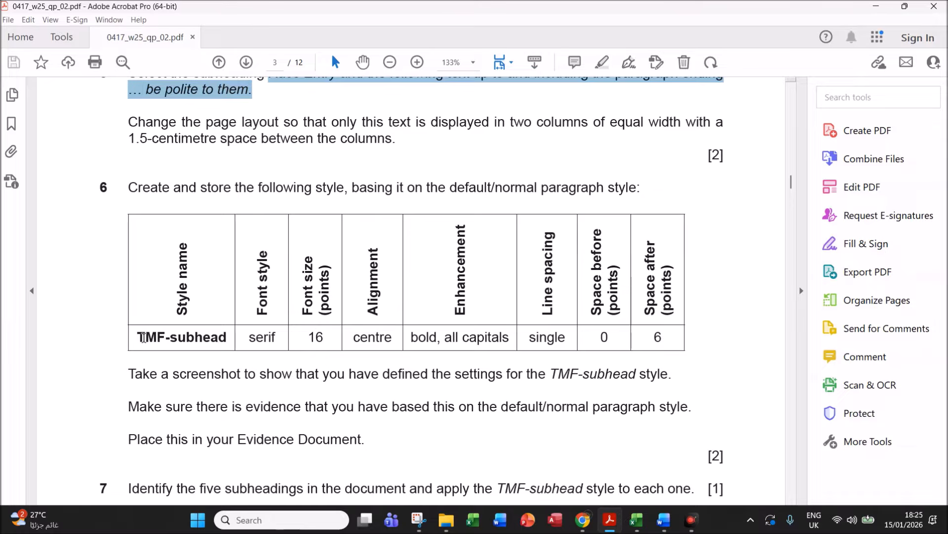
{"action": "left_click_drag", "start_coordinate": [139, 338], "coordinate": [230, 328]}
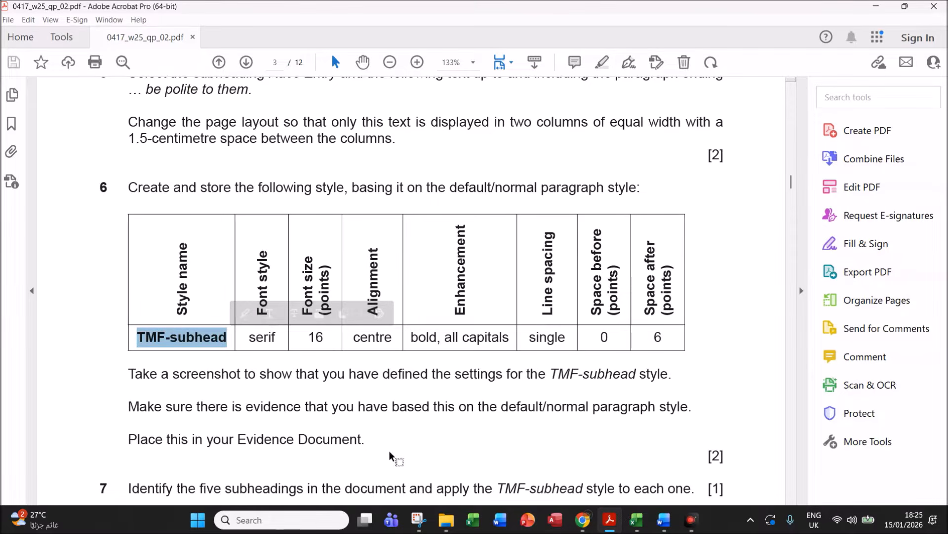
{"action": "left_click", "coordinate": [657, 523]}
{"action": "left_click", "coordinate": [600, 477]}
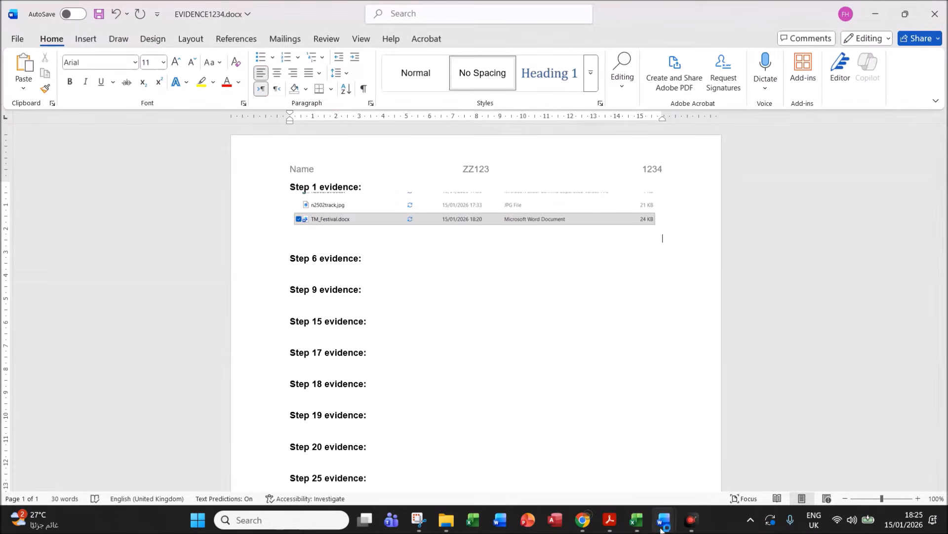
- Start a new TMF-subhead style from the Race Entry heading, based on Normal
{"action": "mouse_move", "coordinate": [662, 527]}
{"action": "left_click", "coordinate": [731, 459]}
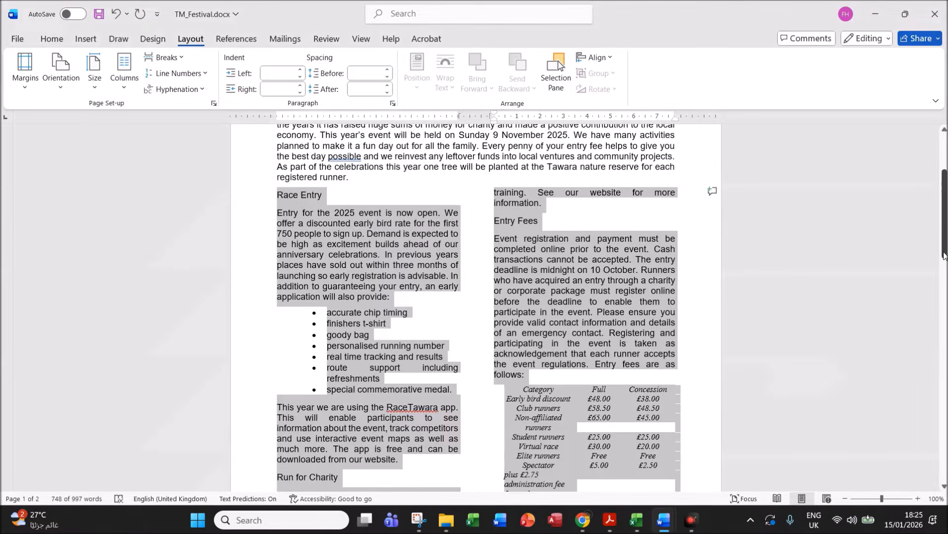
{"action": "left_click_drag", "start_coordinate": [939, 220], "coordinate": [938, 205]}
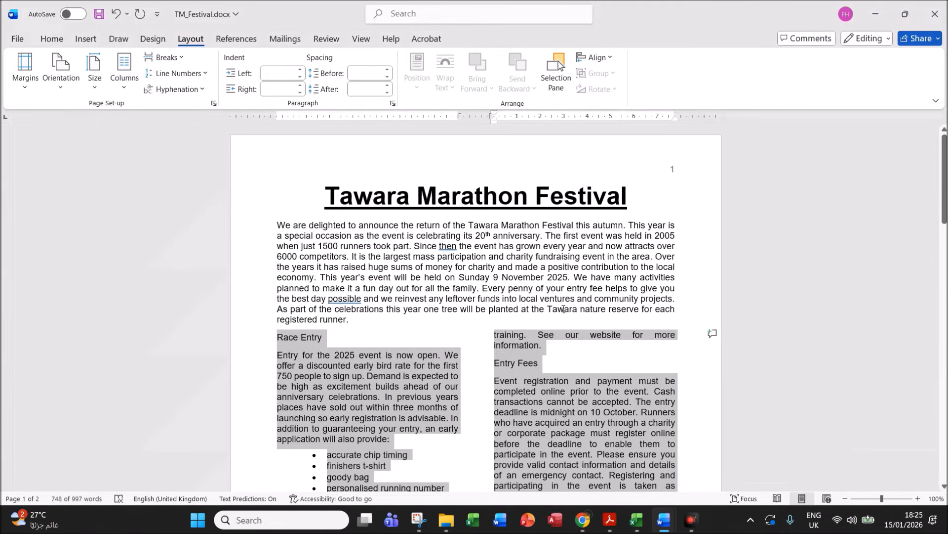
{"action": "left_click", "coordinate": [563, 310]}
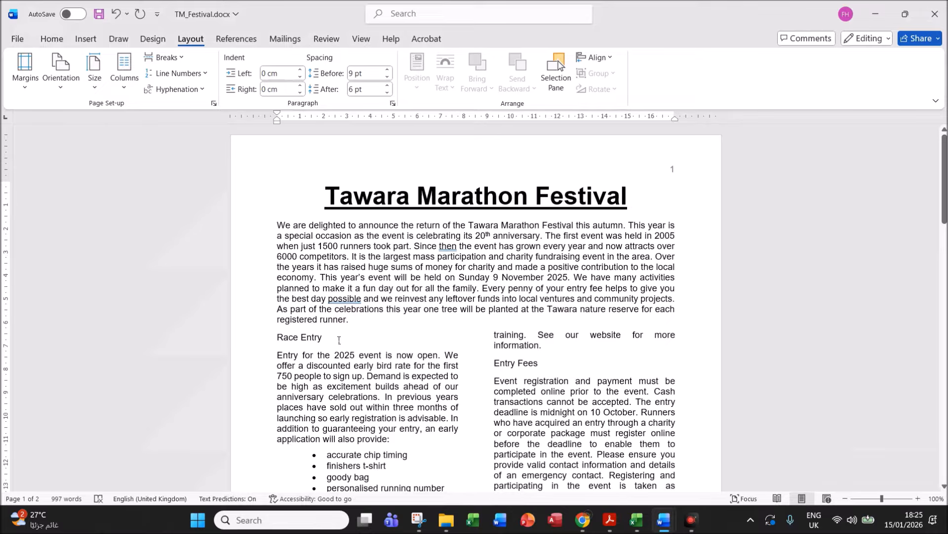
{"action": "left_click", "coordinate": [278, 336]}
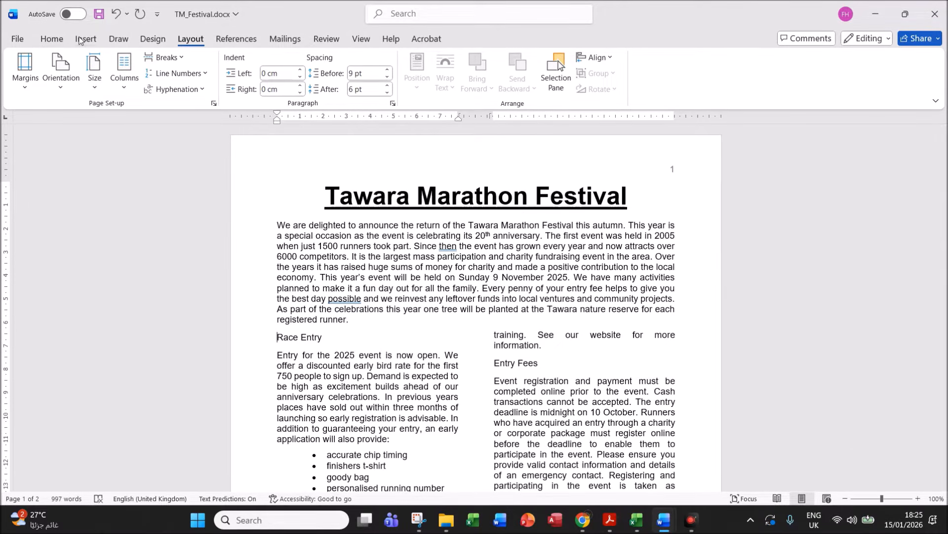
{"action": "left_click", "coordinate": [52, 39]}
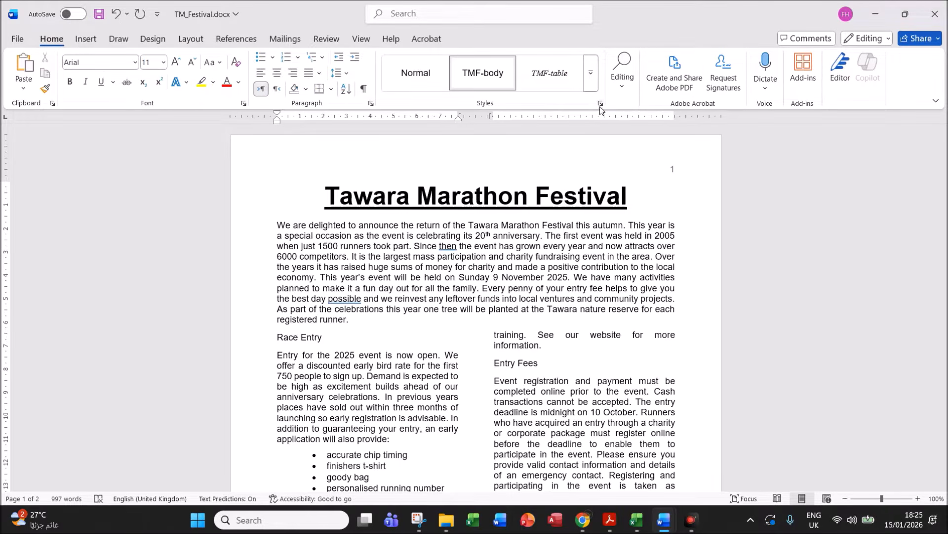
{"action": "left_click", "coordinate": [593, 84]}
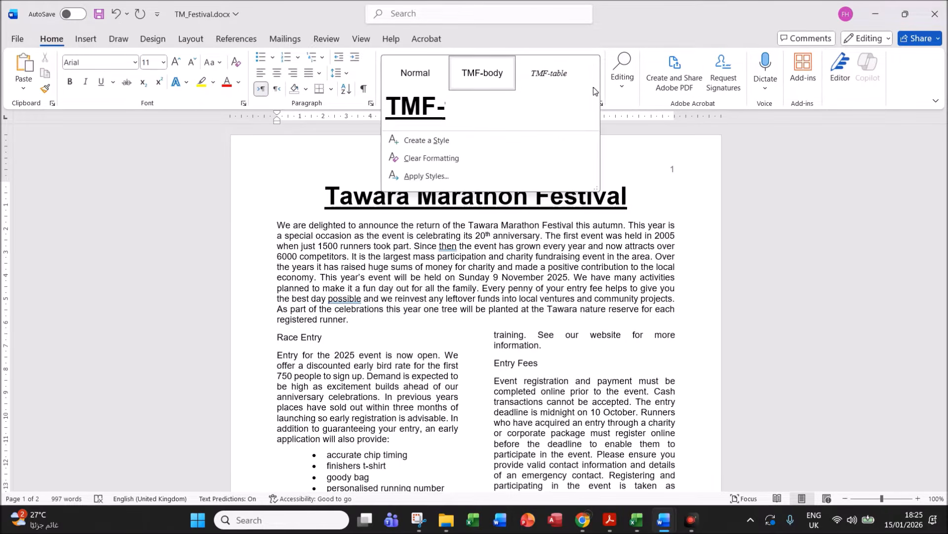
{"action": "left_click", "coordinate": [423, 140]}
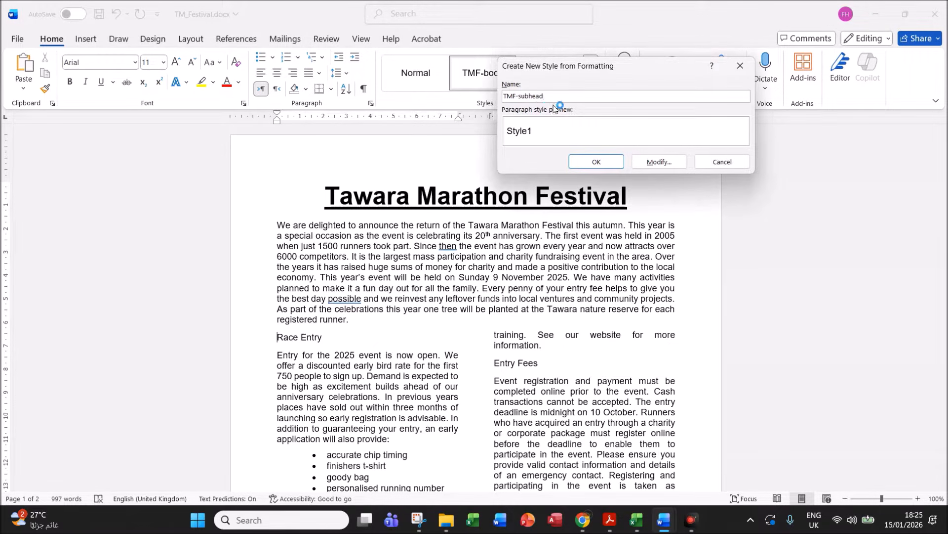
{"action": "left_click", "coordinate": [661, 161]}
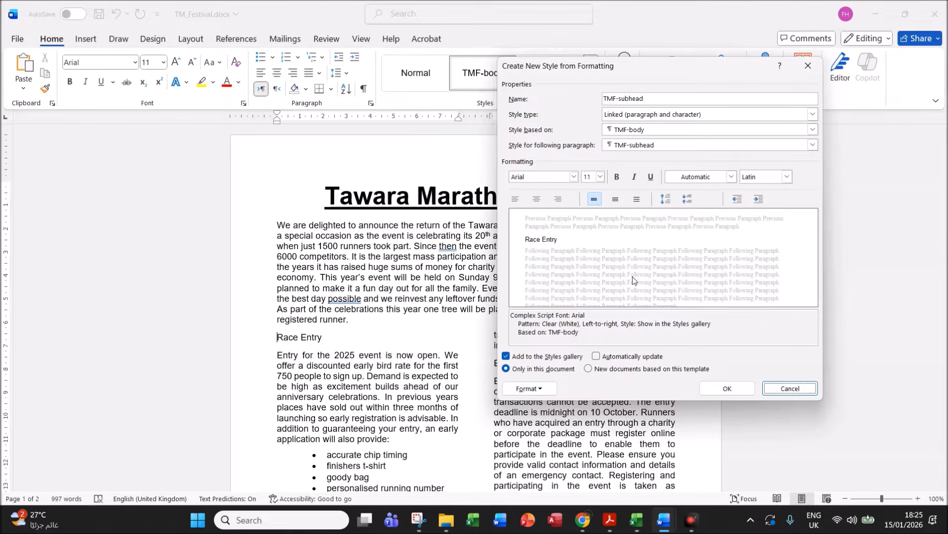
{"action": "left_click", "coordinate": [654, 129]}
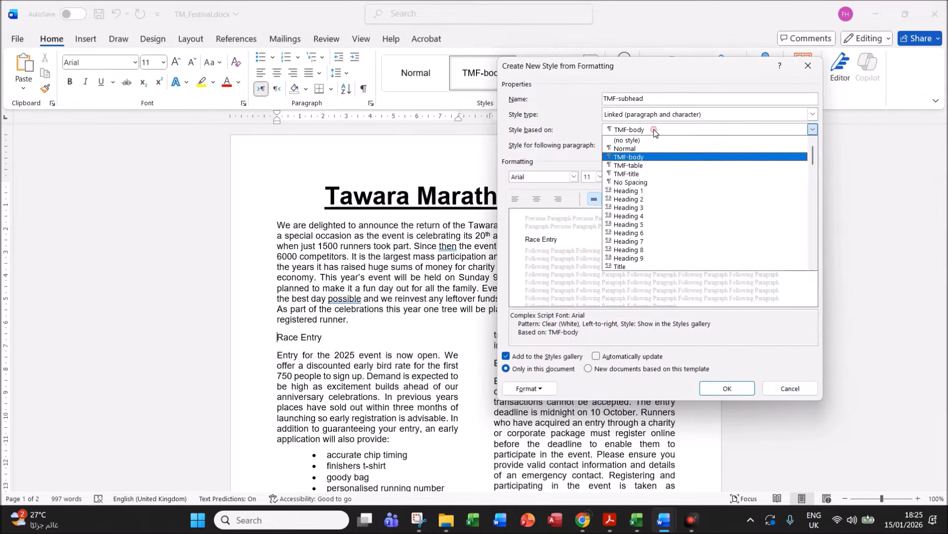
{"action": "left_click", "coordinate": [637, 149]}
- Set the new style's font to Times New Roman and centre its text
{"action": "left_click", "coordinate": [600, 512]}
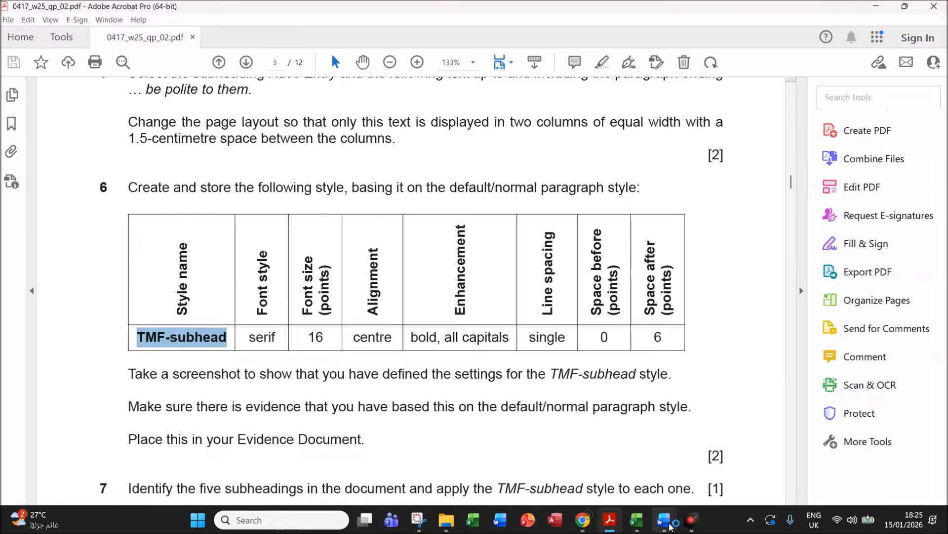
{"action": "mouse_move", "coordinate": [663, 519]}
{"action": "left_click", "coordinate": [595, 461]}
{"action": "left_click", "coordinate": [535, 176]}
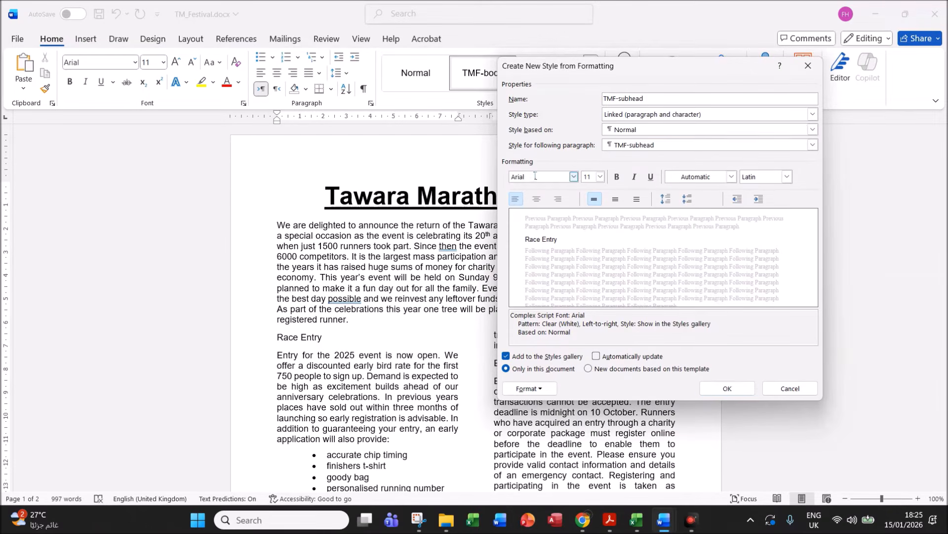
{"action": "type", "text": "Times New Roman ("}
{"action": "left_click", "coordinate": [592, 178]}
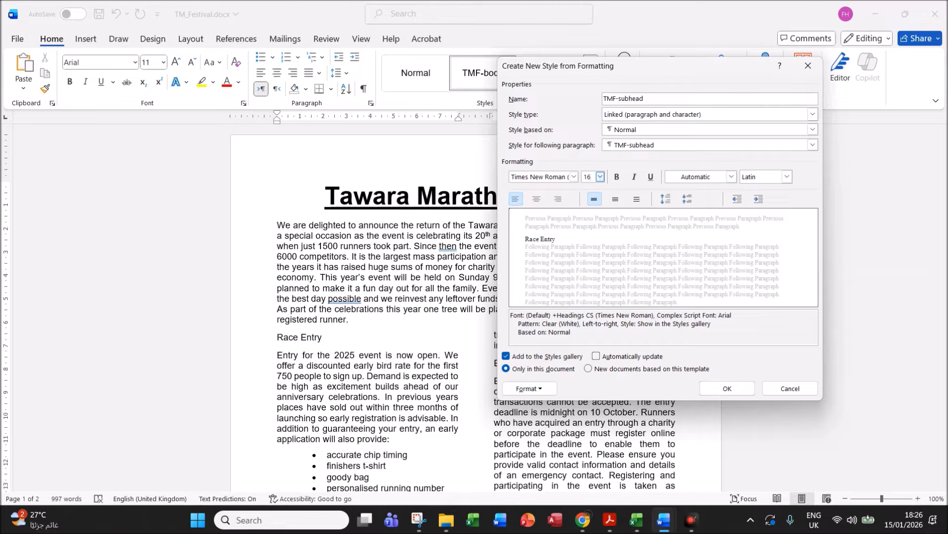
{"action": "left_click", "coordinate": [542, 200]}
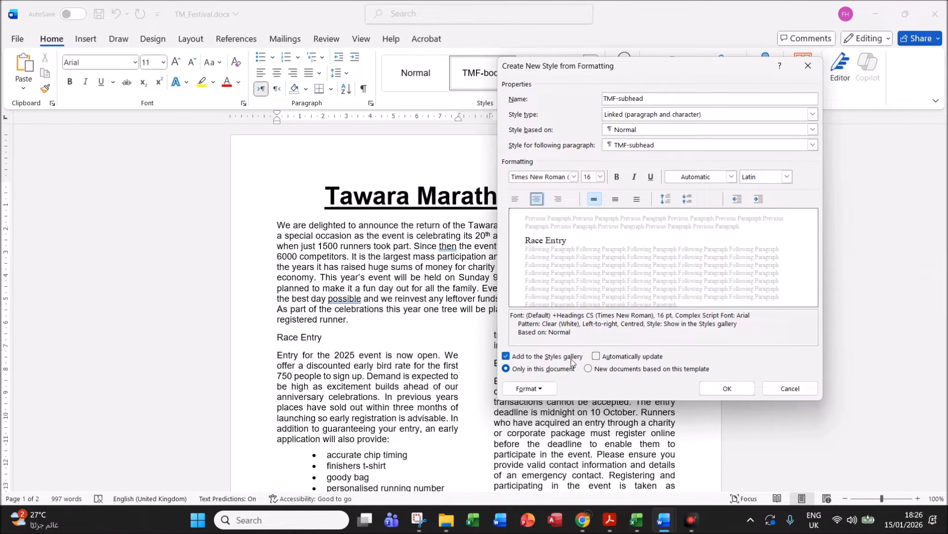
- Recheck the paper's bold, all-capitals requirement and make the style bold
{"action": "left_click", "coordinate": [608, 519]}
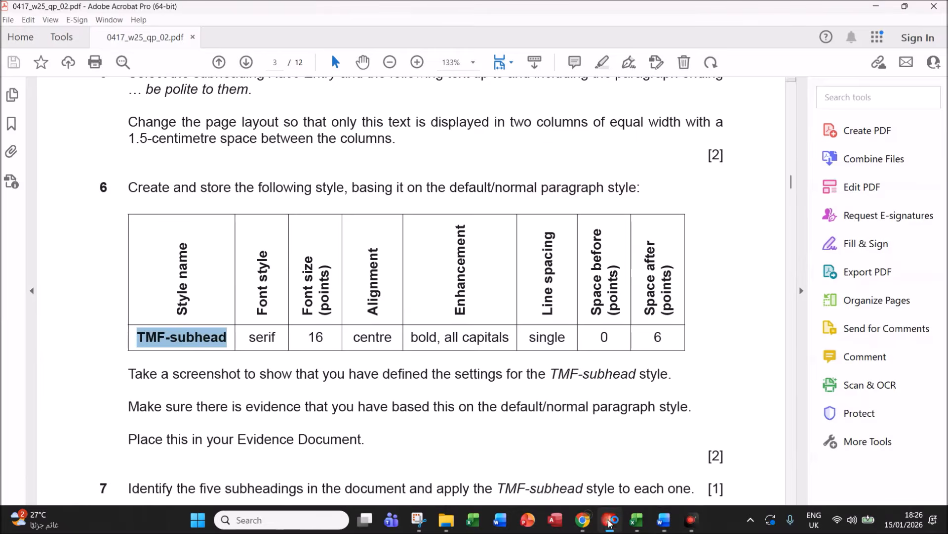
{"action": "left_click_drag", "start_coordinate": [415, 338], "coordinate": [541, 336]}
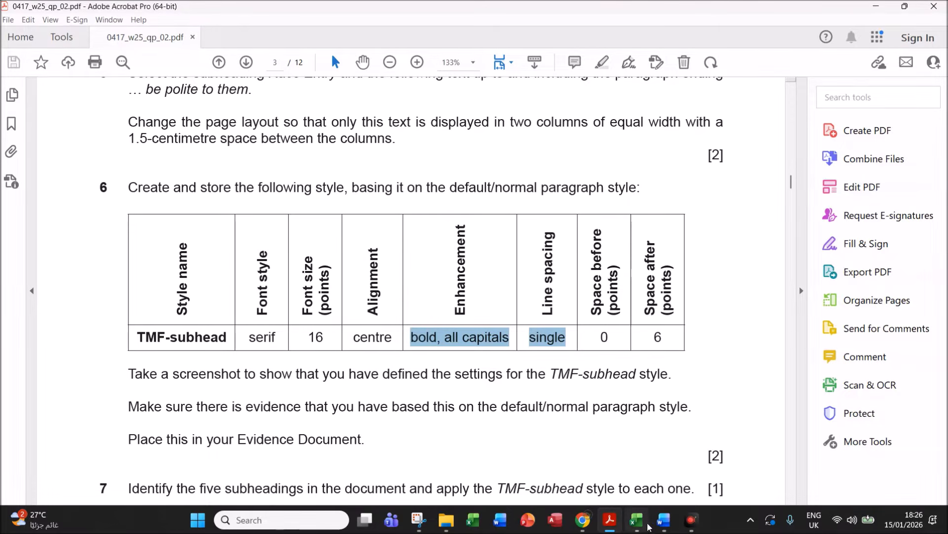
{"action": "mouse_move", "coordinate": [664, 523]}
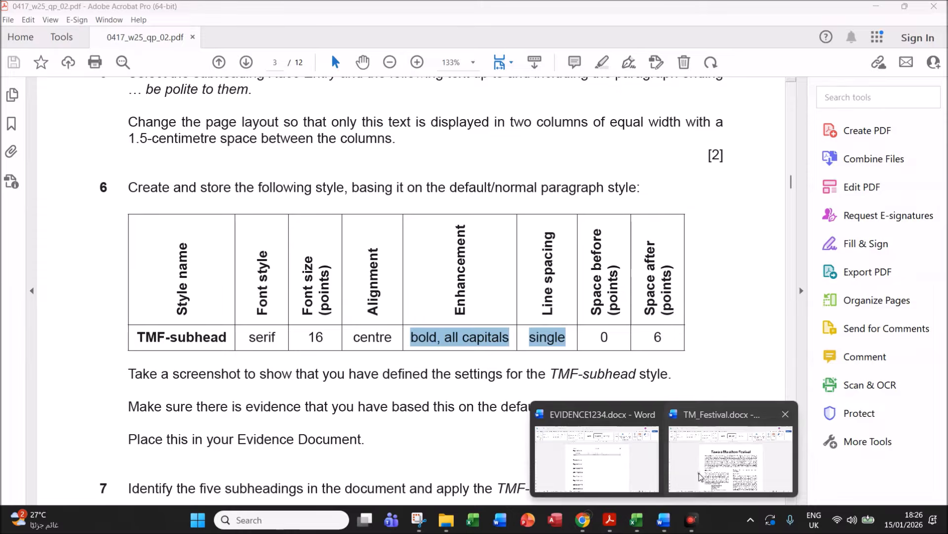
{"action": "left_click", "coordinate": [700, 476]}
{"action": "left_click", "coordinate": [616, 177]}
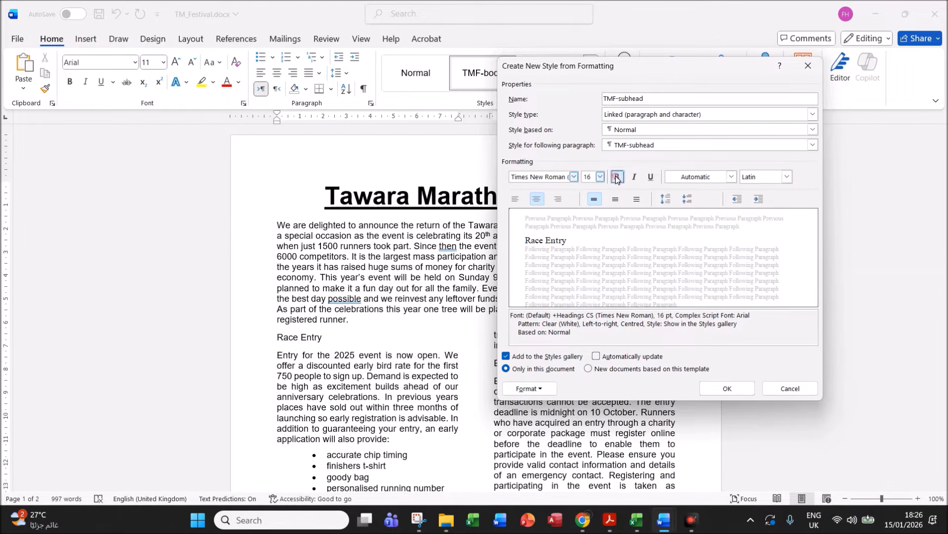
{"action": "left_click", "coordinate": [546, 388]}
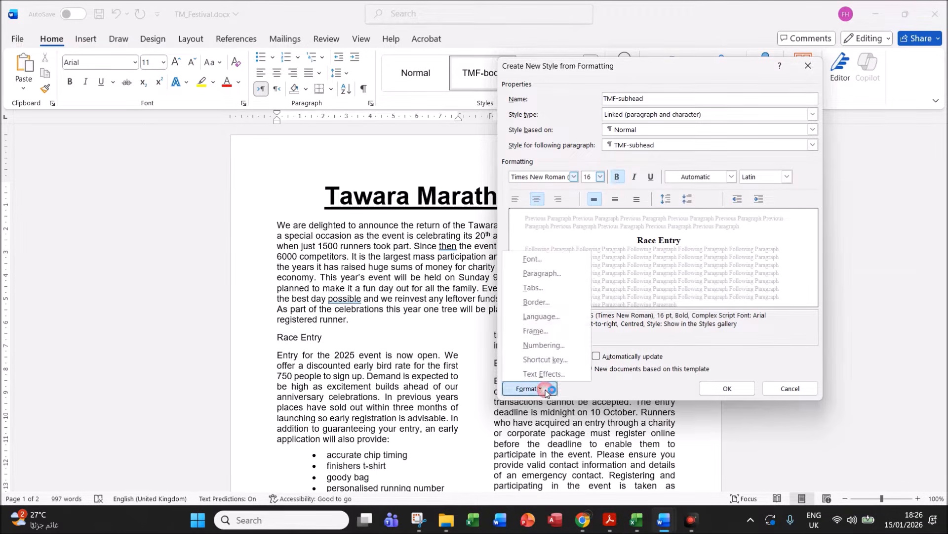
- Turn on All caps in the TMF-subhead style's font settings
{"action": "left_click", "coordinate": [546, 262]}
{"action": "left_click", "coordinate": [556, 288]}
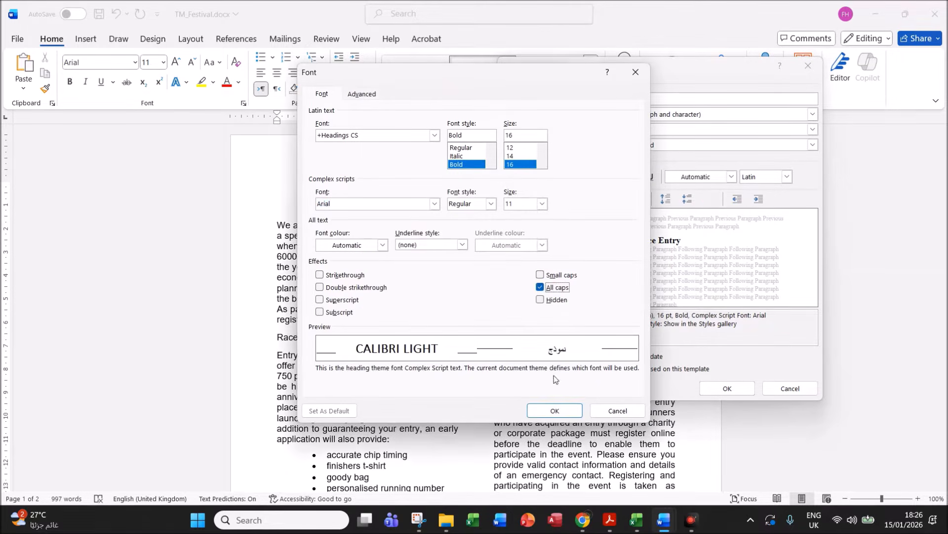
{"action": "left_click", "coordinate": [556, 411]}
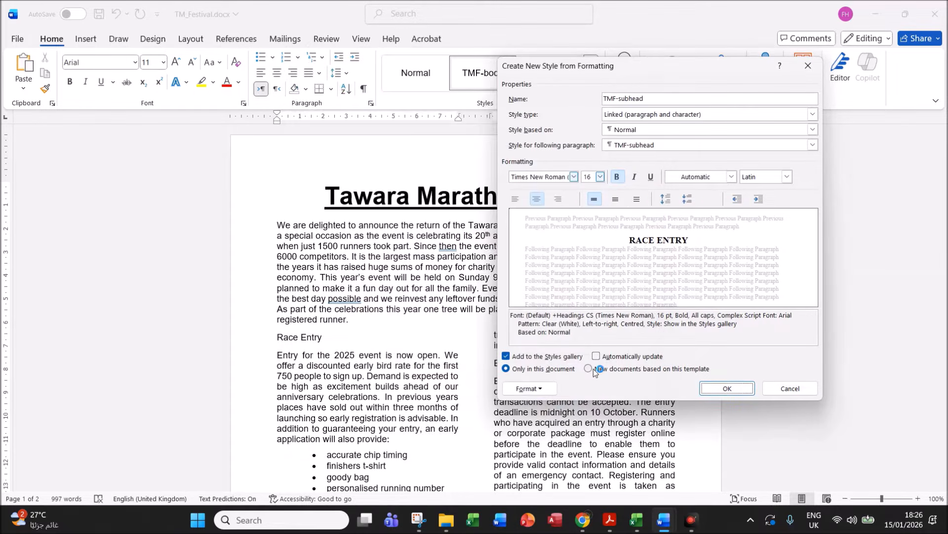
- Set the style's paragraph spacing to 0 pt before, 6 pt after, single line spacing
{"action": "left_click", "coordinate": [549, 390]}
{"action": "left_click", "coordinate": [552, 274]}
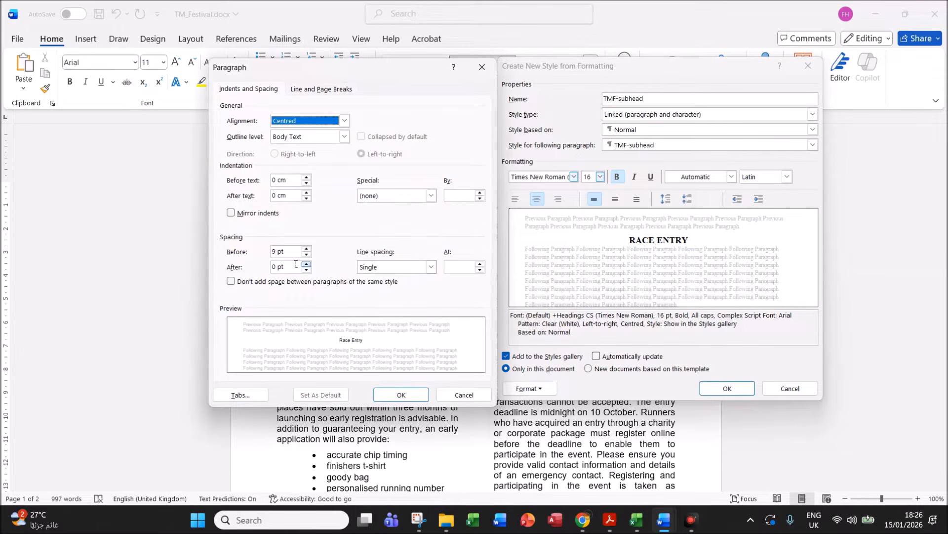
{"action": "left_click_drag", "start_coordinate": [276, 253], "coordinate": [266, 255]}
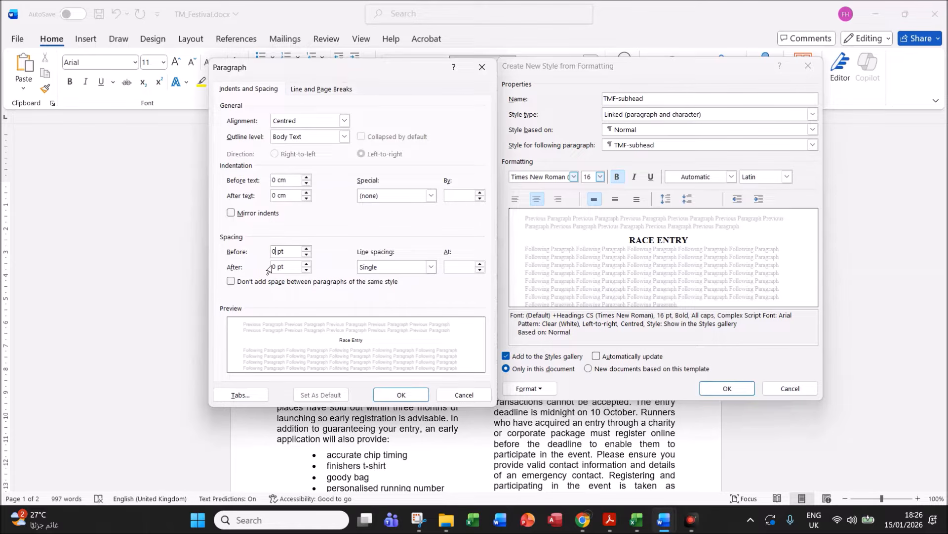
{"action": "left_click_drag", "start_coordinate": [276, 266], "coordinate": [262, 269]}
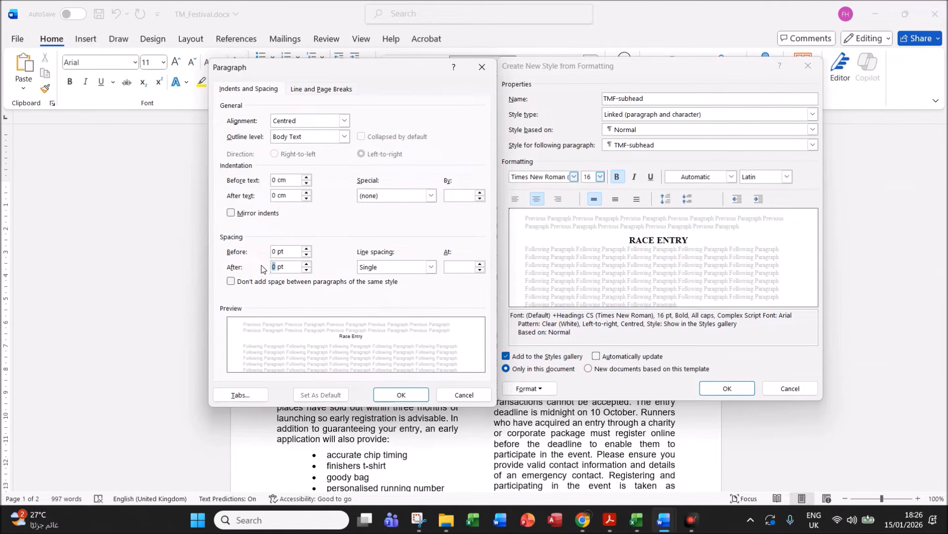
{"action": "left_click", "coordinate": [609, 520]}
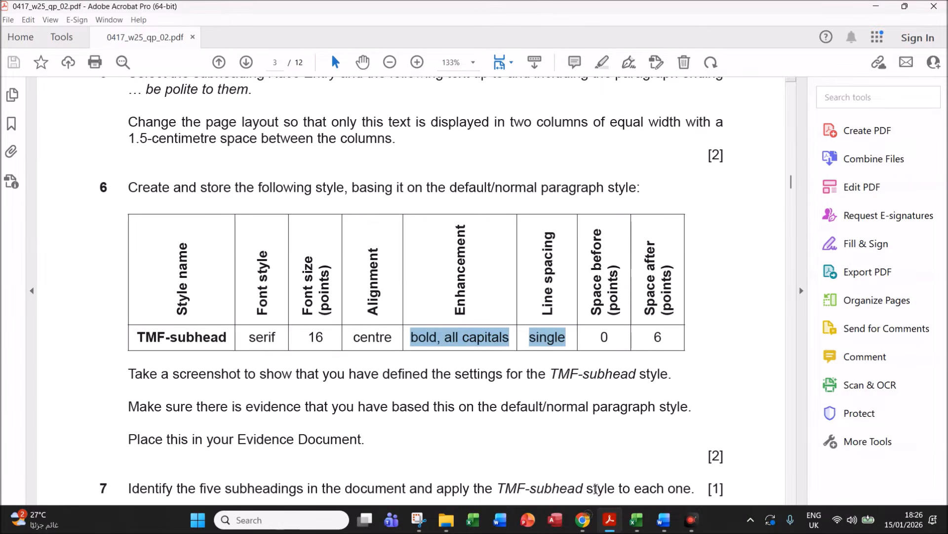
{"action": "mouse_move", "coordinate": [663, 520]}
{"action": "left_click", "coordinate": [706, 469]}
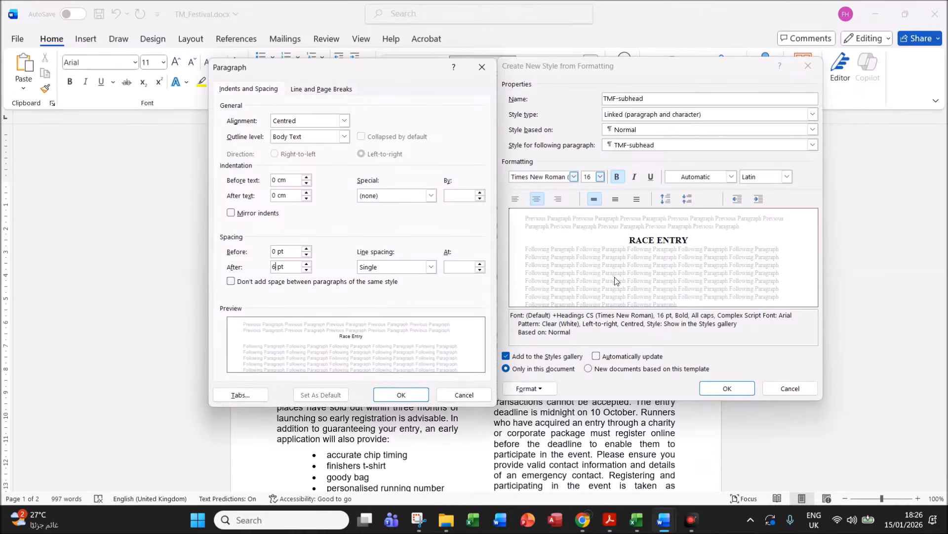
{"action": "left_click_drag", "start_coordinate": [430, 76], "coordinate": [421, 76]}
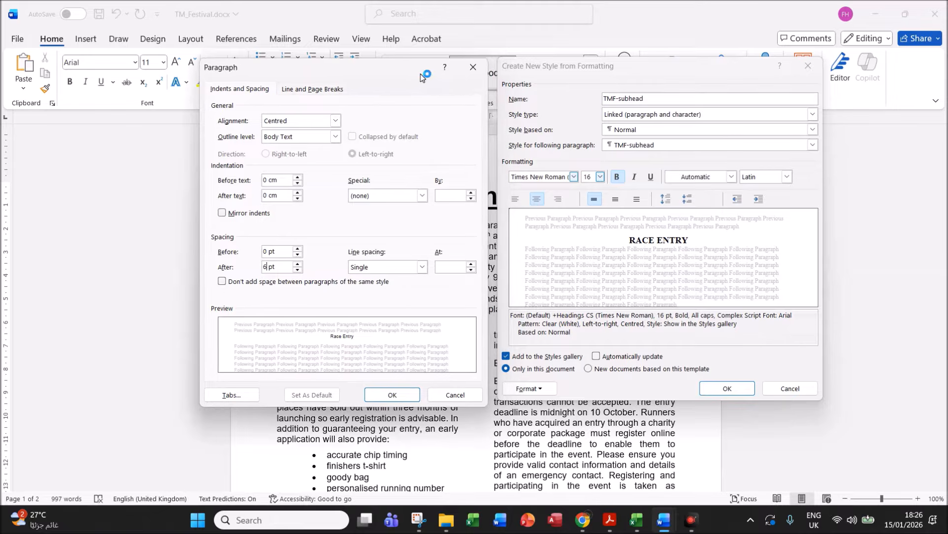
{"action": "left_click", "coordinate": [610, 520]}
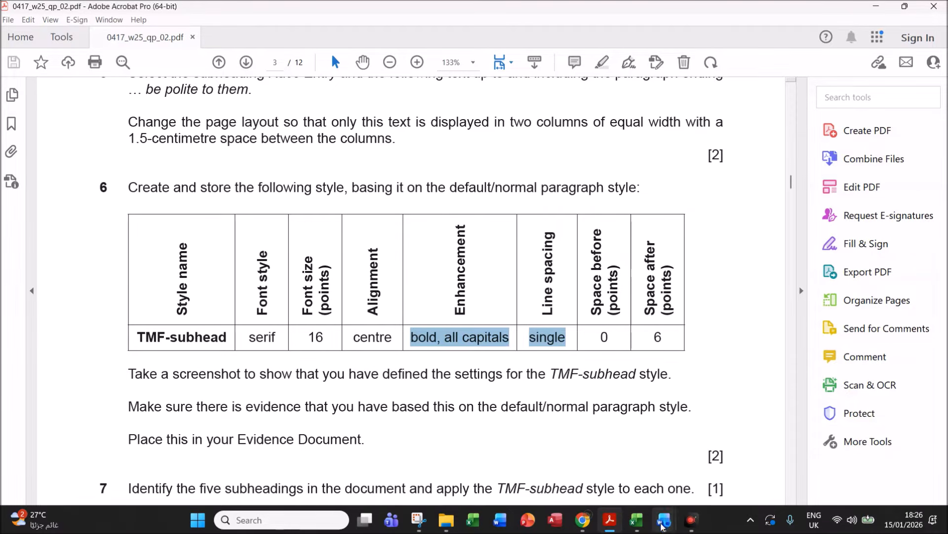
{"action": "left_click", "coordinate": [701, 482]}
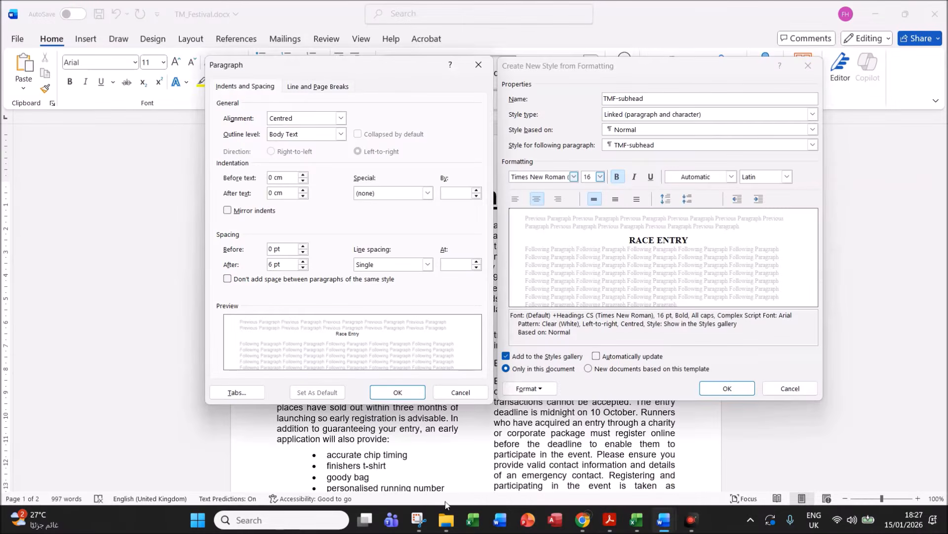
- Snip both style settings dialogs, then confirm them to create the TMF-subhead style
{"action": "left_click", "coordinate": [419, 520]}
{"action": "left_click", "coordinate": [129, 37]}
{"action": "left_click_drag", "start_coordinate": [199, 55], "coordinate": [828, 403]}
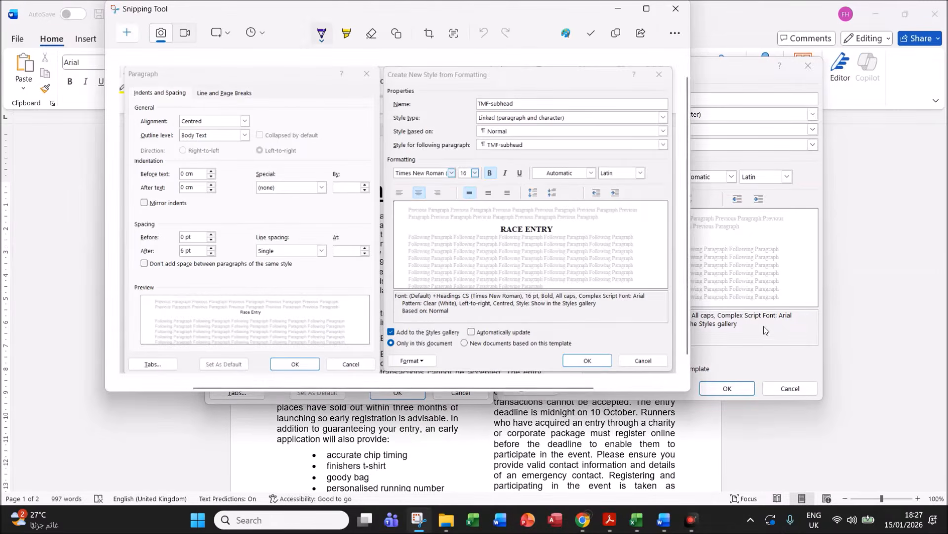
{"action": "left_click", "coordinate": [764, 332]}
{"action": "left_click", "coordinate": [397, 393]}
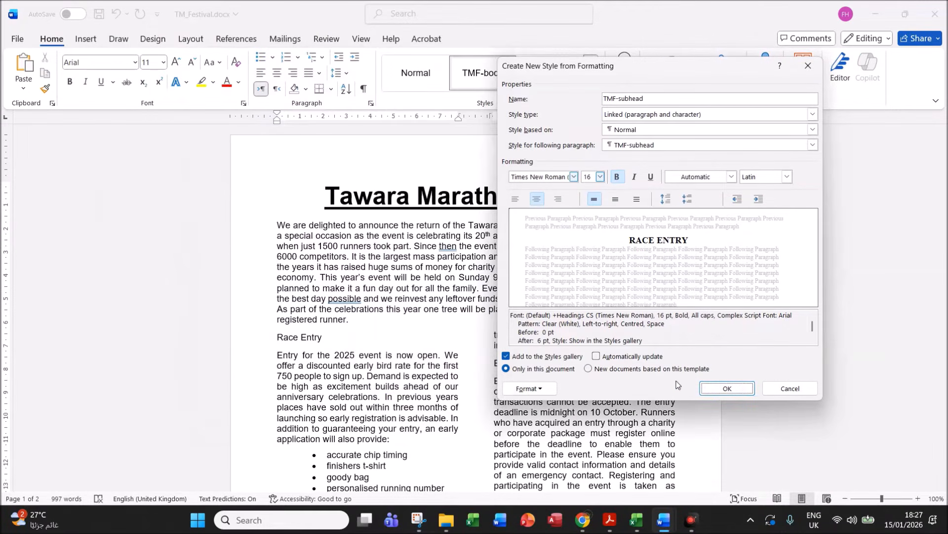
{"action": "left_click", "coordinate": [726, 388]}
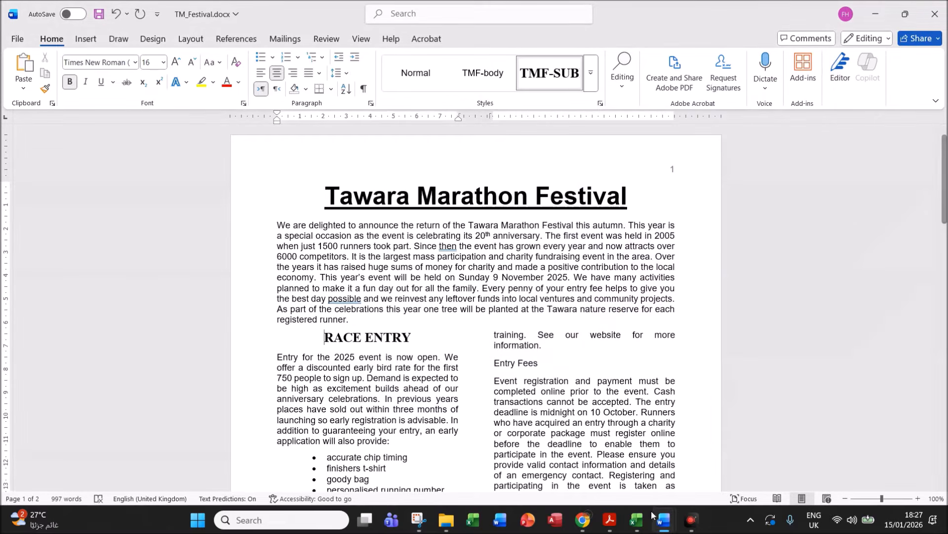
- Paste the style settings screenshot under Step 6 evidence in EVIDENCE1234.docx
{"action": "left_click", "coordinate": [612, 520]}
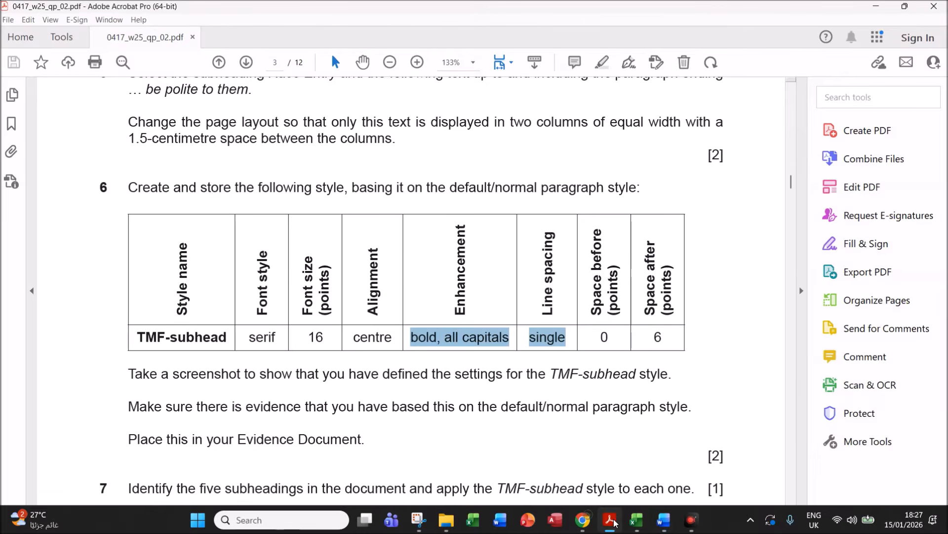
{"action": "left_click", "coordinate": [664, 519]}
{"action": "left_click", "coordinate": [595, 471]}
{"action": "left_click", "coordinate": [296, 274]}
{"action": "key", "text": "ctrl+v"}
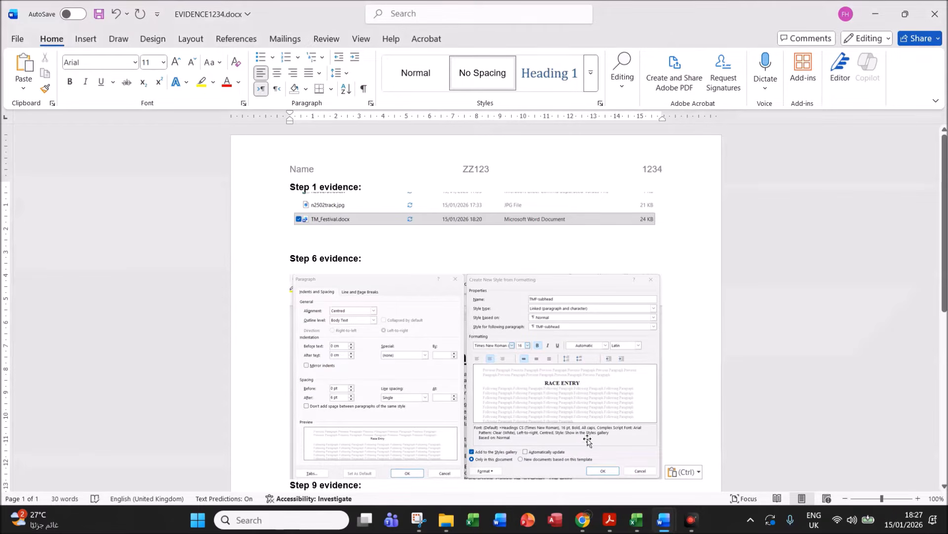
{"action": "left_click", "coordinate": [609, 520]}
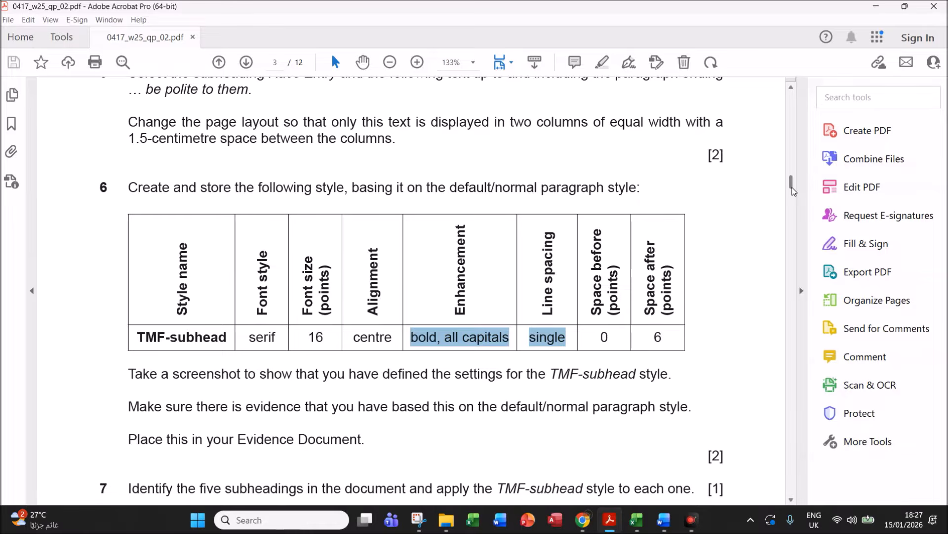
- Scroll the exam paper to questions 7 and 8, then return to TM_Festival.docx
{"action": "scroll", "coordinate": [796, 195], "scroll_direction": "down", "scroll_amount": 3}
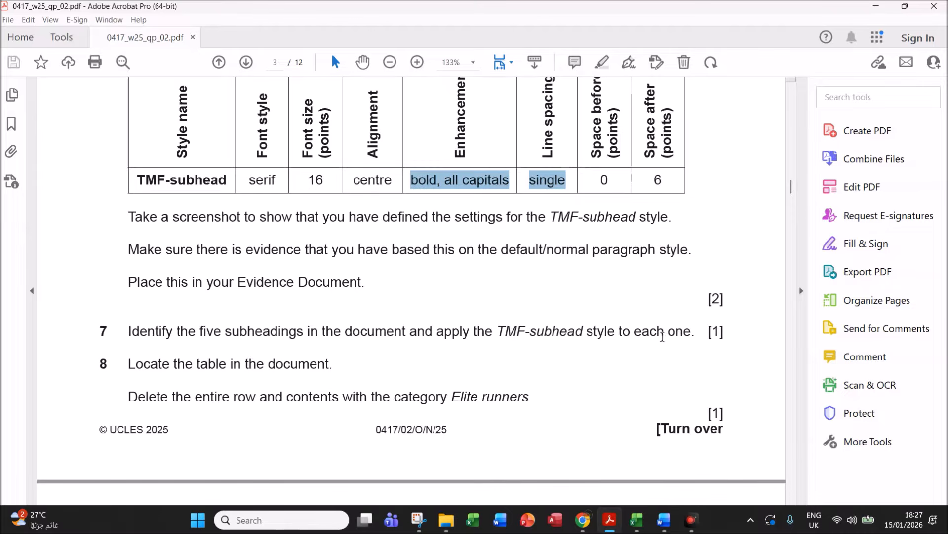
{"action": "mouse_move", "coordinate": [663, 518]}
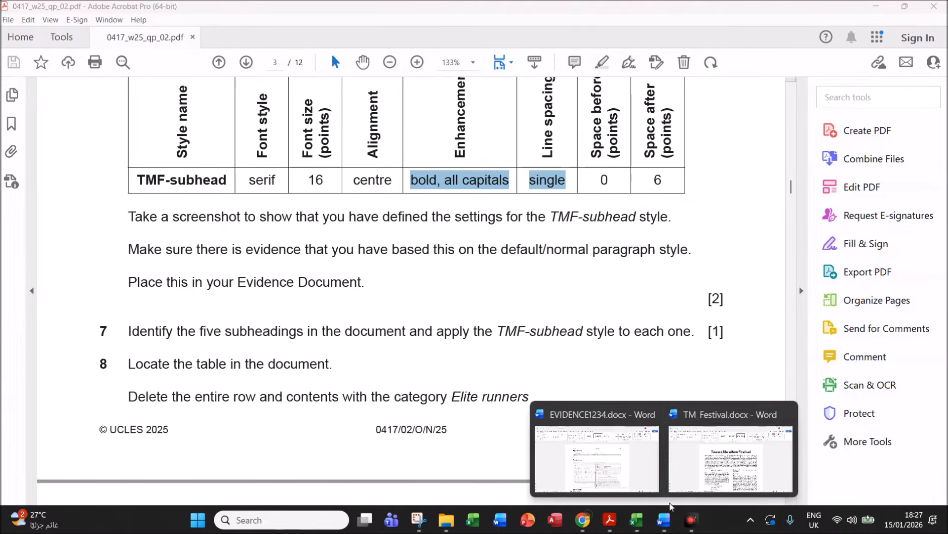
{"action": "left_click", "coordinate": [713, 471]}
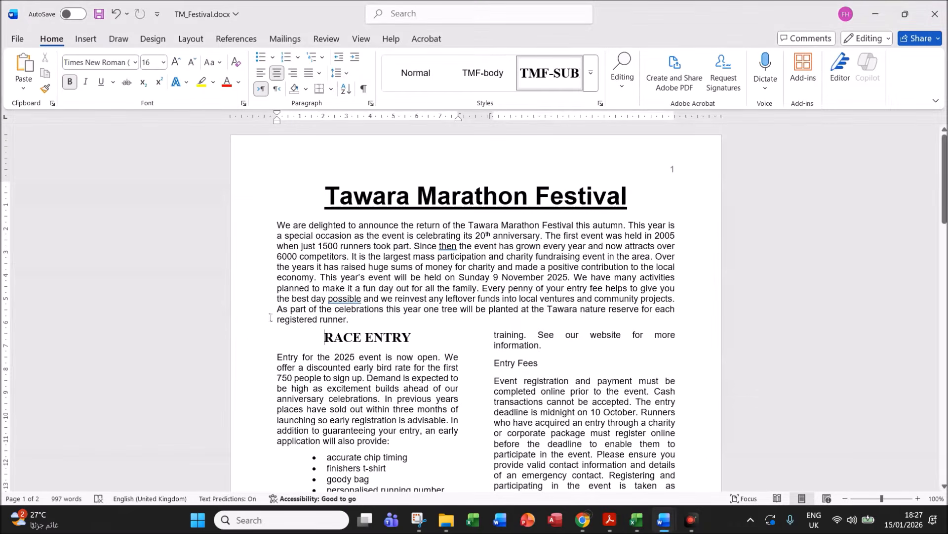
- Apply TMF-subhead to Race Entry, Run for Charity, Entry Fees, Cancellation and The Route
{"action": "left_click", "coordinate": [244, 344]}
{"action": "left_click_drag", "start_coordinate": [945, 153], "coordinate": [945, 199]}
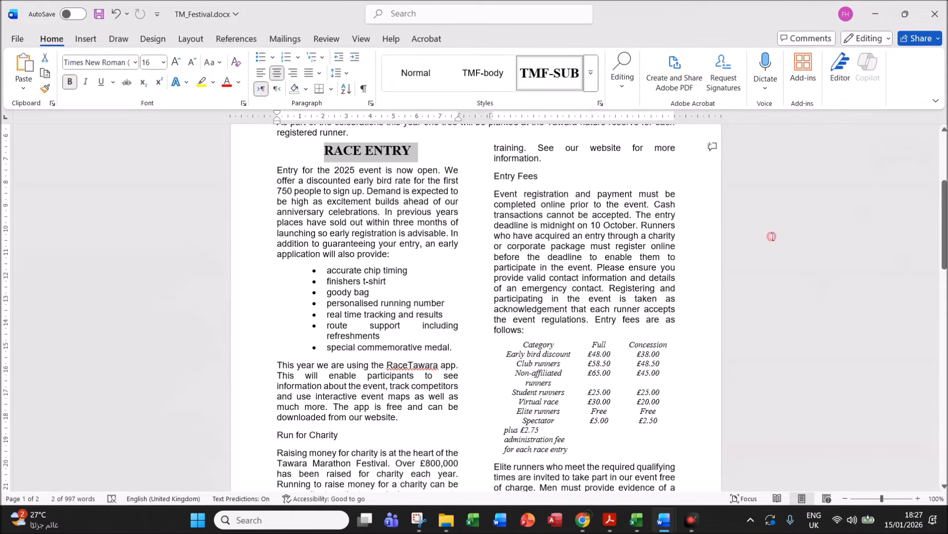
{"action": "left_click", "coordinate": [253, 438], "text": "ctrl"}
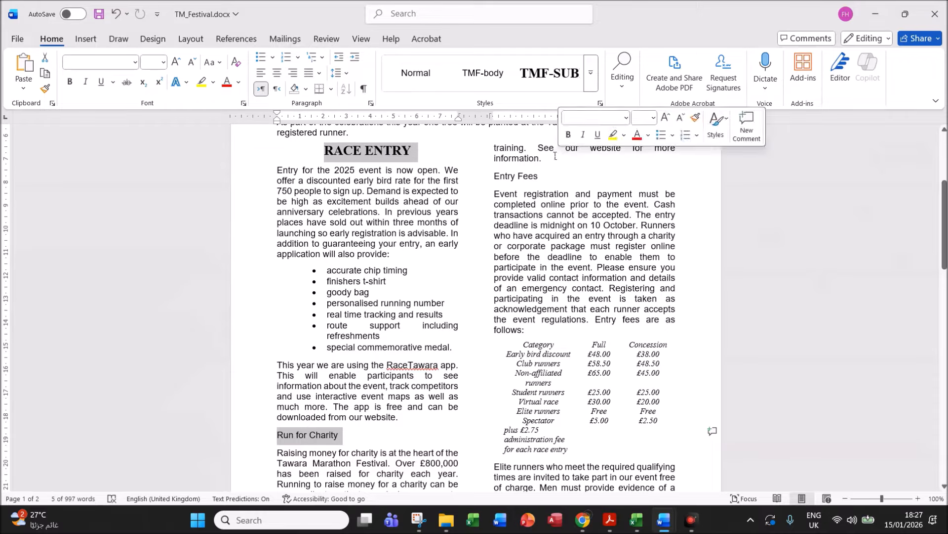
{"action": "left_click", "coordinate": [478, 180], "text": "ctrl"}
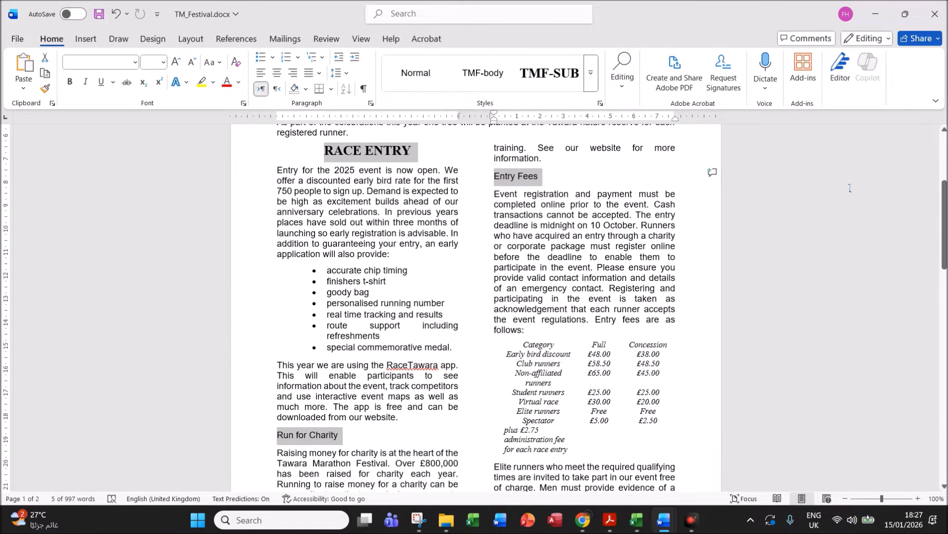
{"action": "left_click_drag", "start_coordinate": [946, 217], "coordinate": [946, 305]}
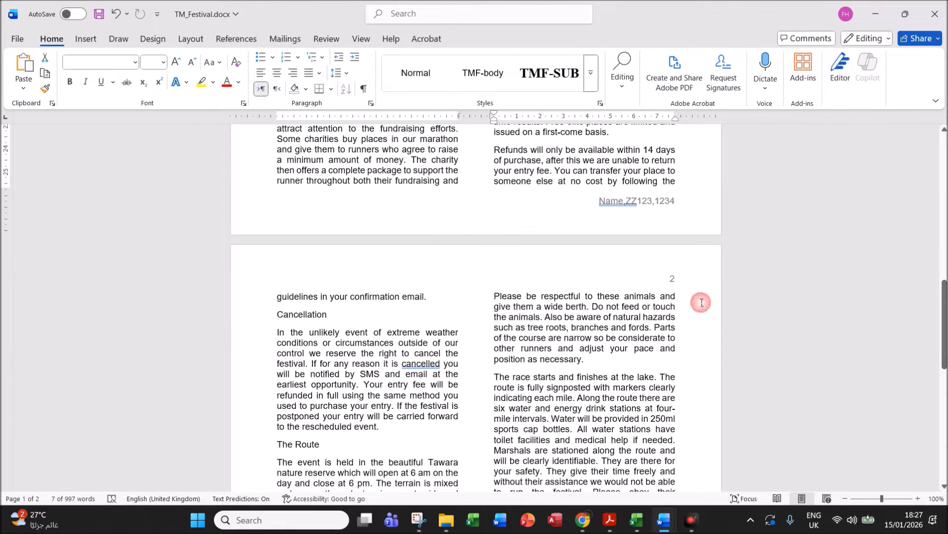
{"action": "left_click", "coordinate": [257, 321], "text": "ctrl"}
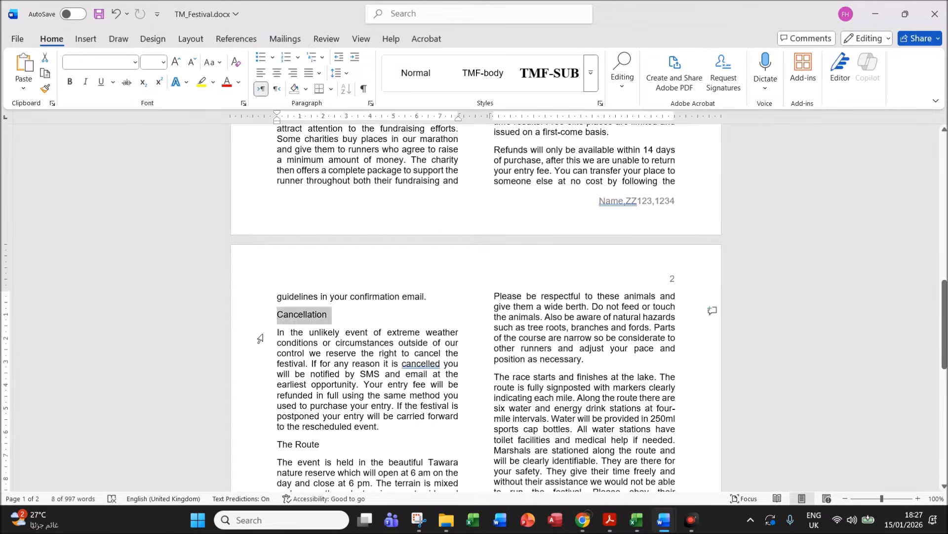
{"action": "left_click", "coordinate": [251, 453], "text": "ctrl"}
{"action": "mouse_move", "coordinate": [937, 280]}
{"action": "left_mouse_down"}
{"action": "mouse_move", "coordinate": [944, 334]}
{"action": "mouse_move", "coordinate": [944, 268]}
{"action": "left_mouse_up"}
{"action": "left_click_drag", "start_coordinate": [944, 306], "coordinate": [944, 188]}
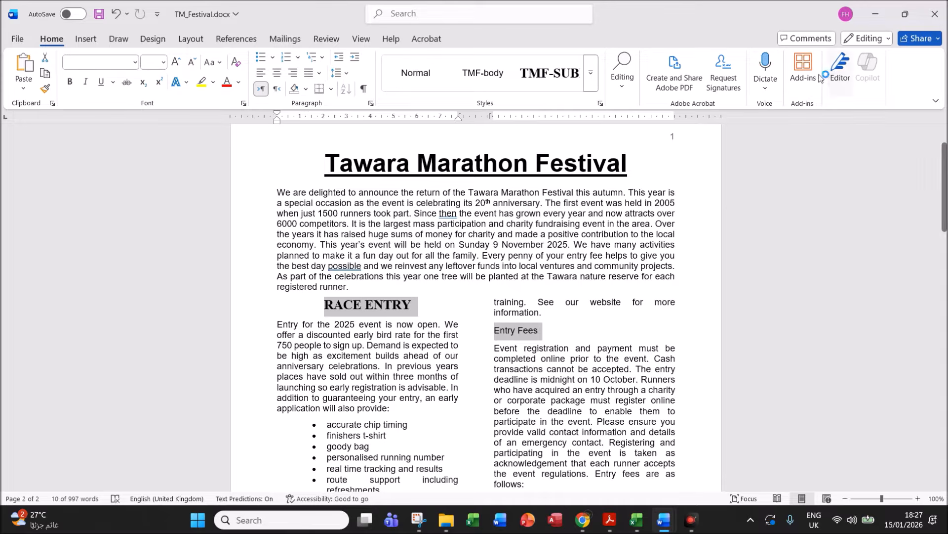
{"action": "left_click", "coordinate": [551, 78]}
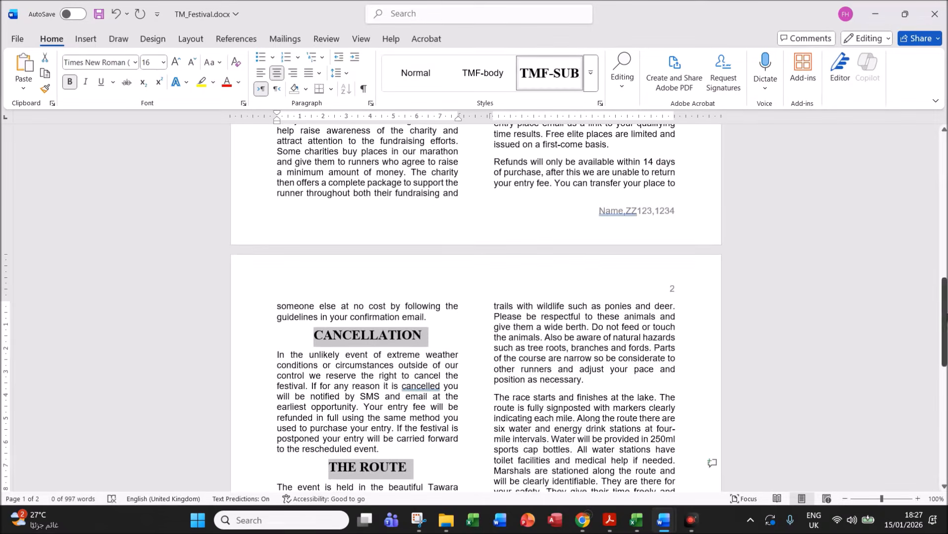
{"action": "mouse_move", "coordinate": [945, 297]}
{"action": "left_mouse_down"}
{"action": "mouse_move", "coordinate": [945, 187]}
{"action": "mouse_move", "coordinate": [945, 235]}
{"action": "left_mouse_up"}
- Mark question 8's instructions to locate the table and delete the Elite runners row
{"action": "mouse_move", "coordinate": [609, 520]}
{"action": "left_click", "coordinate": [564, 464]}
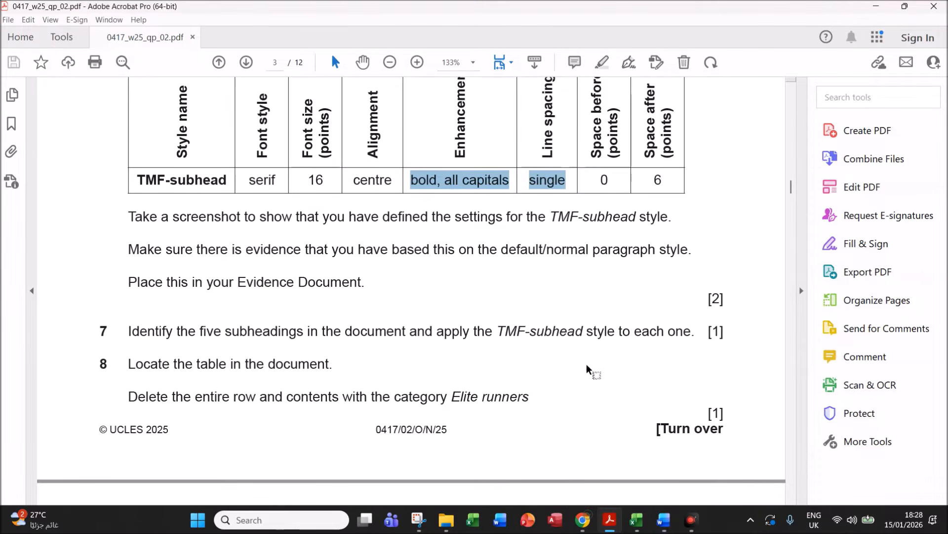
{"action": "left_click", "coordinate": [213, 364]}
{"action": "left_click_drag", "start_coordinate": [214, 364], "coordinate": [331, 366]}
{"action": "left_click_drag", "start_coordinate": [218, 396], "coordinate": [525, 400]}
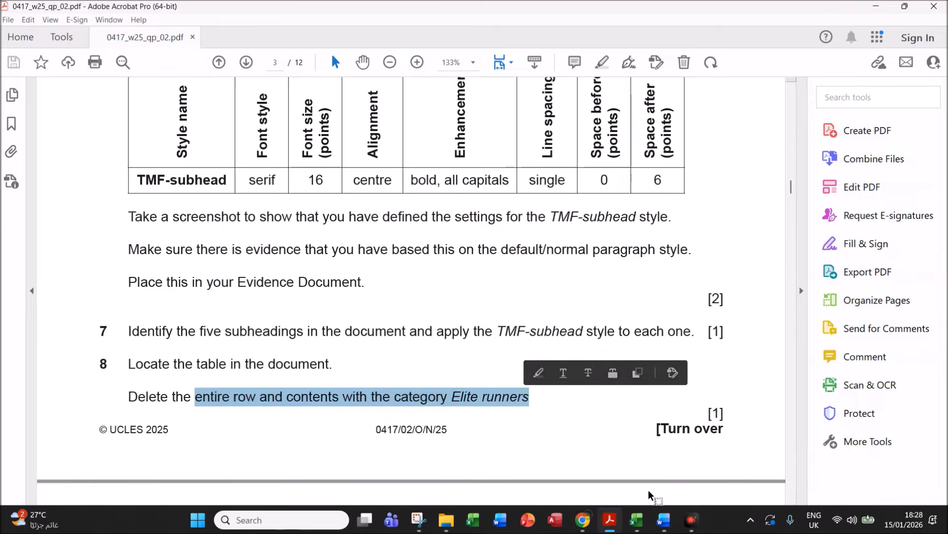
{"action": "mouse_move", "coordinate": [662, 524]}
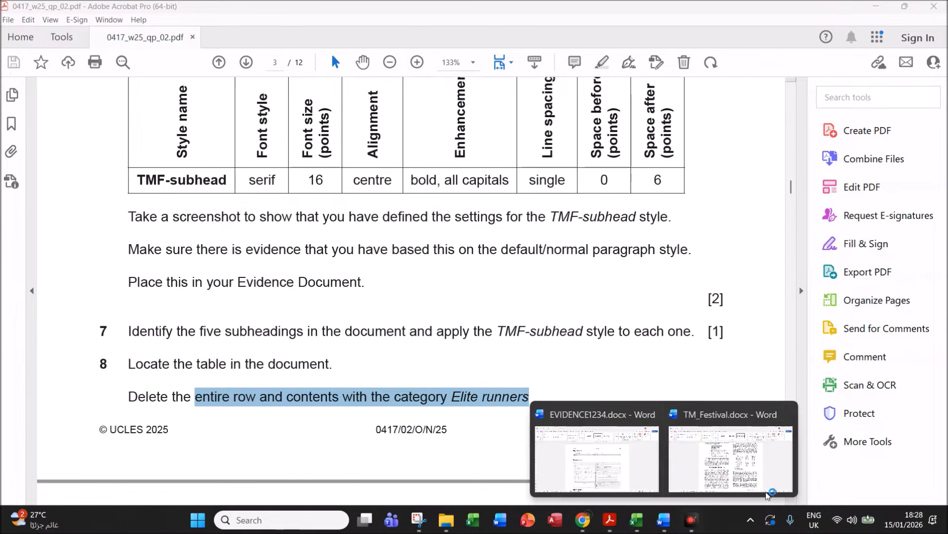
{"action": "left_click", "coordinate": [758, 467]}
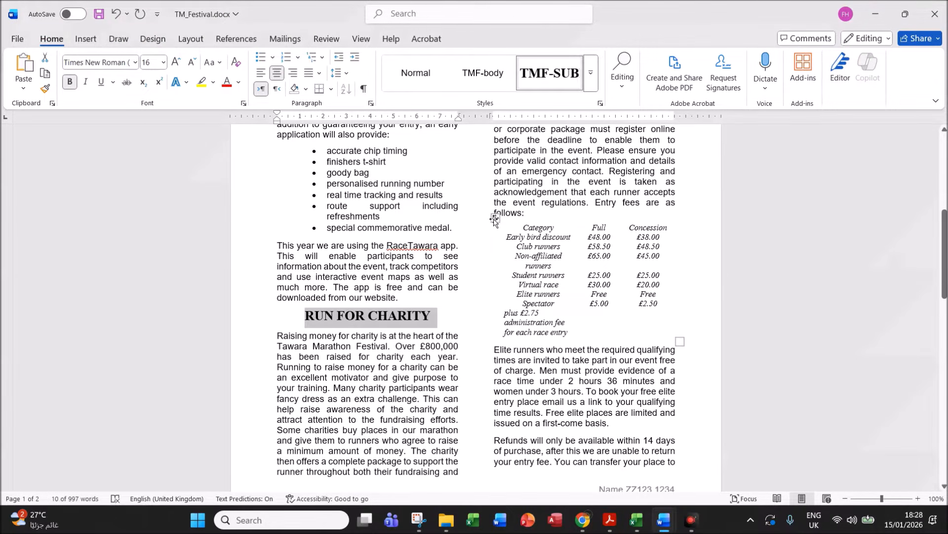
- Apply All Borders to the whole entry fees table
{"action": "left_click", "coordinate": [495, 219]}
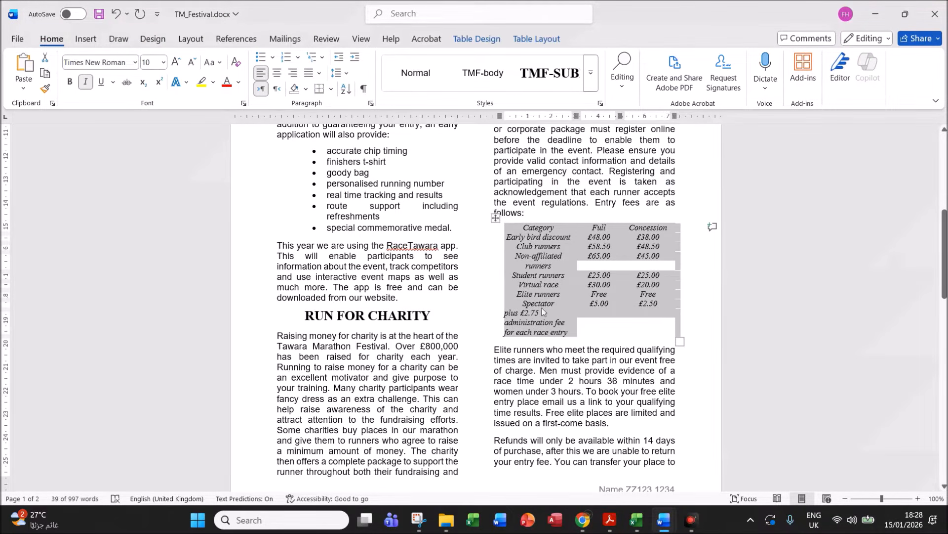
{"action": "left_click", "coordinate": [331, 90]}
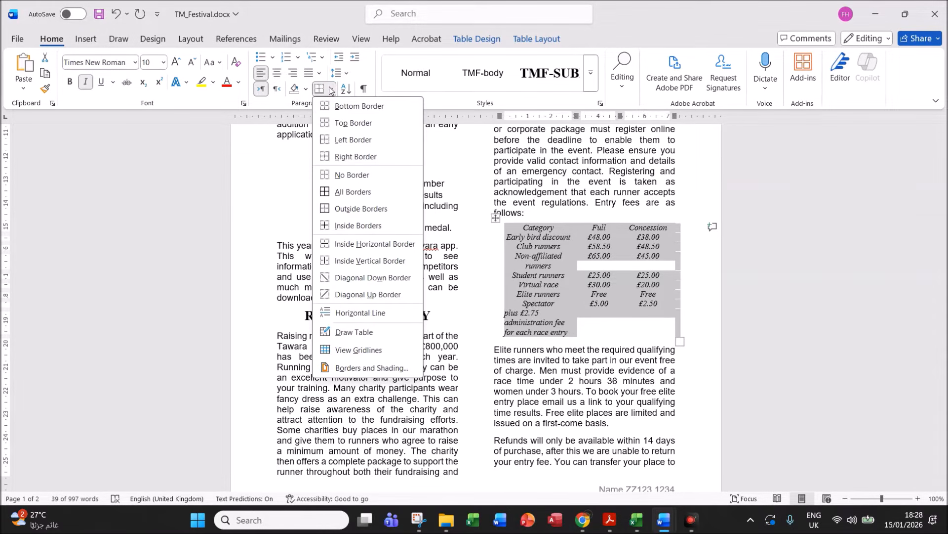
{"action": "left_click", "coordinate": [330, 192]}
{"action": "left_click", "coordinate": [558, 306]}
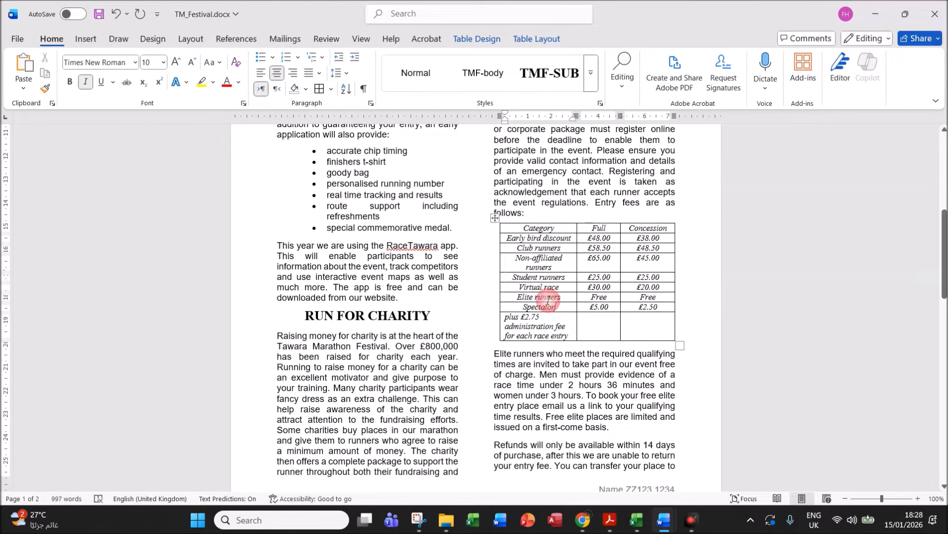
{"action": "left_click_drag", "start_coordinate": [517, 295], "coordinate": [639, 300]}
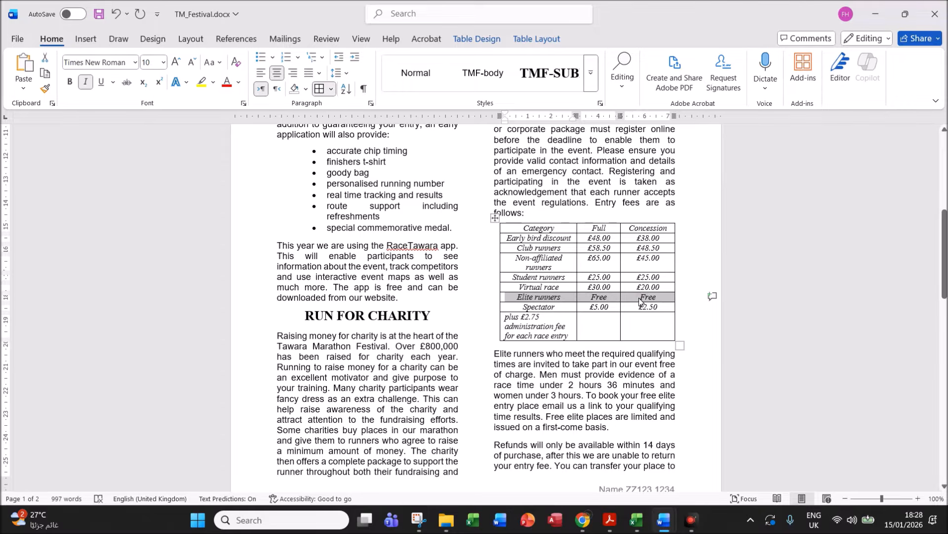
- Delete the entire Elite runners row from the entry fees table
{"action": "right_click", "coordinate": [639, 300]}
{"action": "left_click", "coordinate": [682, 196]}
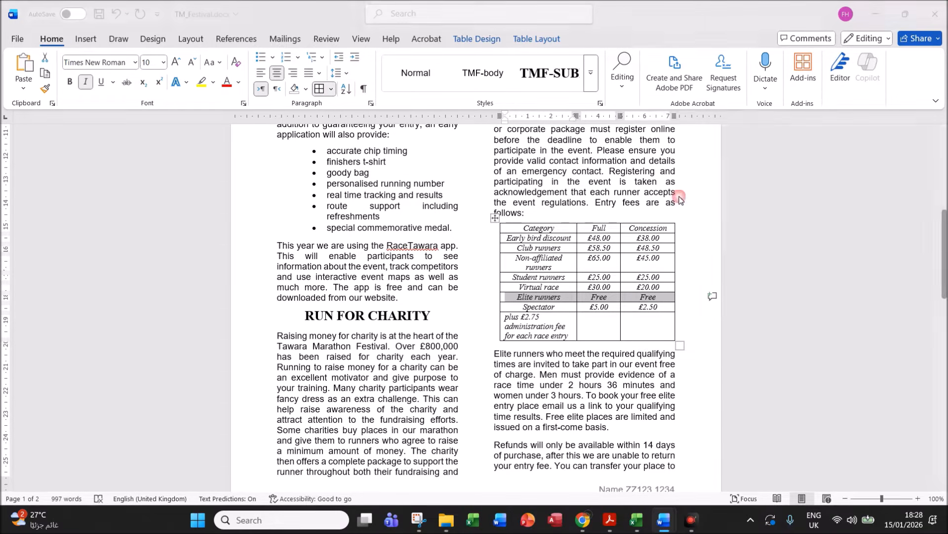
{"action": "left_click", "coordinate": [425, 161]}
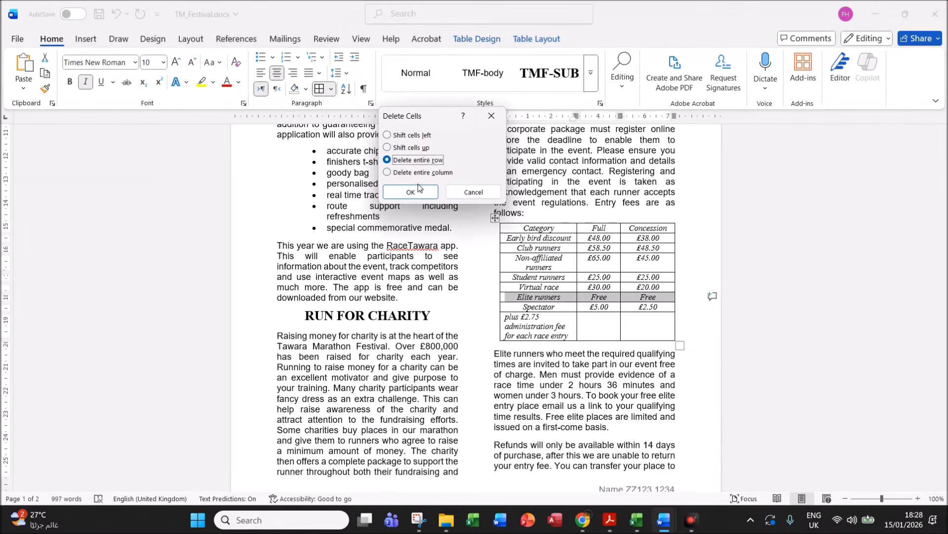
{"action": "left_click", "coordinate": [418, 193]}
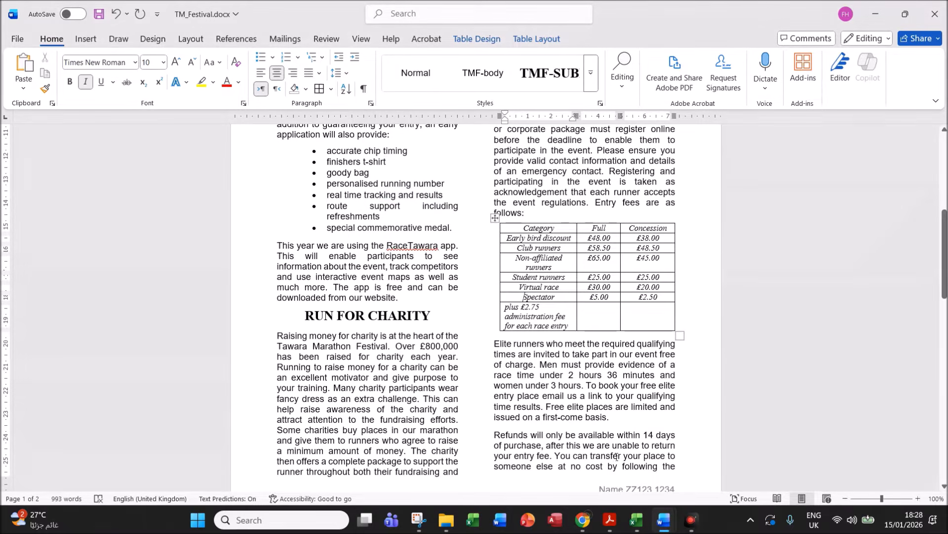
{"action": "left_click", "coordinate": [609, 519]}
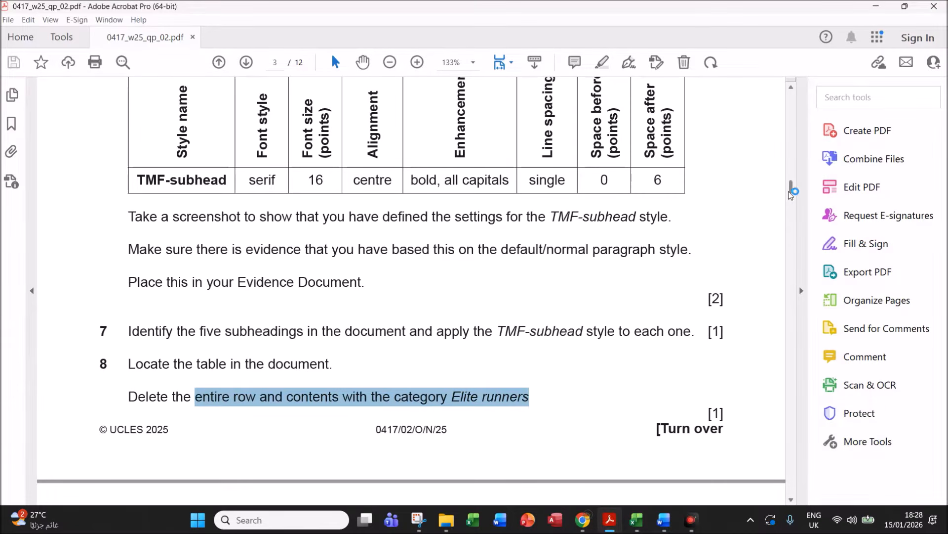
- Read question 9 on page 4 about a 1.5 cm last row, then return to TM_Festival
{"action": "scroll", "coordinate": [792, 198], "scroll_direction": "down", "scroll_amount": 5}
{"action": "scroll", "coordinate": [792, 203], "scroll_direction": "down", "scroll_amount": 2}
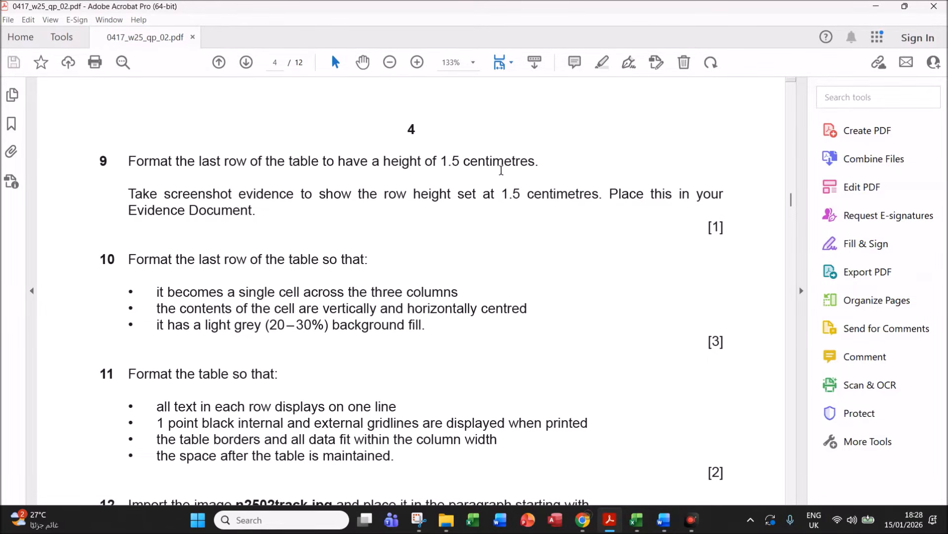
{"action": "mouse_move", "coordinate": [663, 520]}
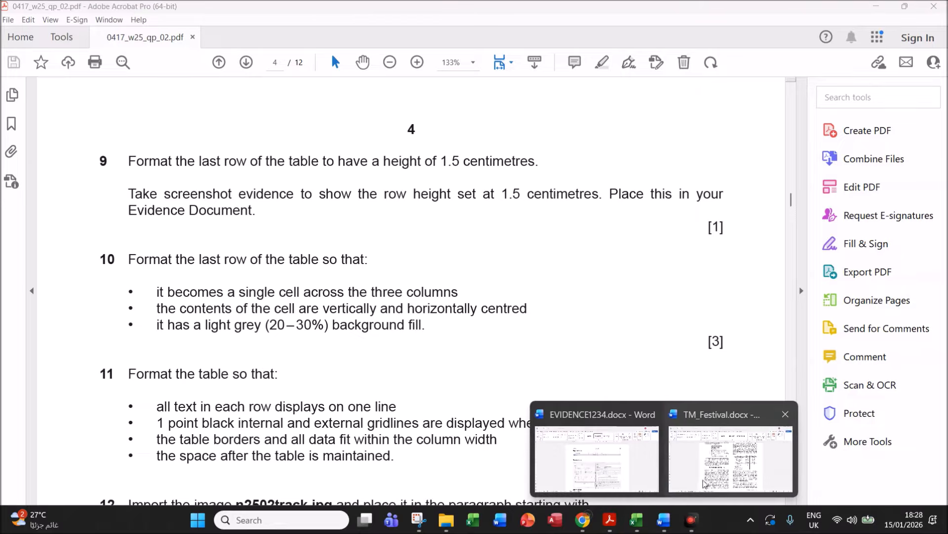
{"action": "left_click", "coordinate": [695, 489]}
- Set the fee table's last row height to exactly 1.5 cm in Table Properties
{"action": "left_click", "coordinate": [549, 310]}
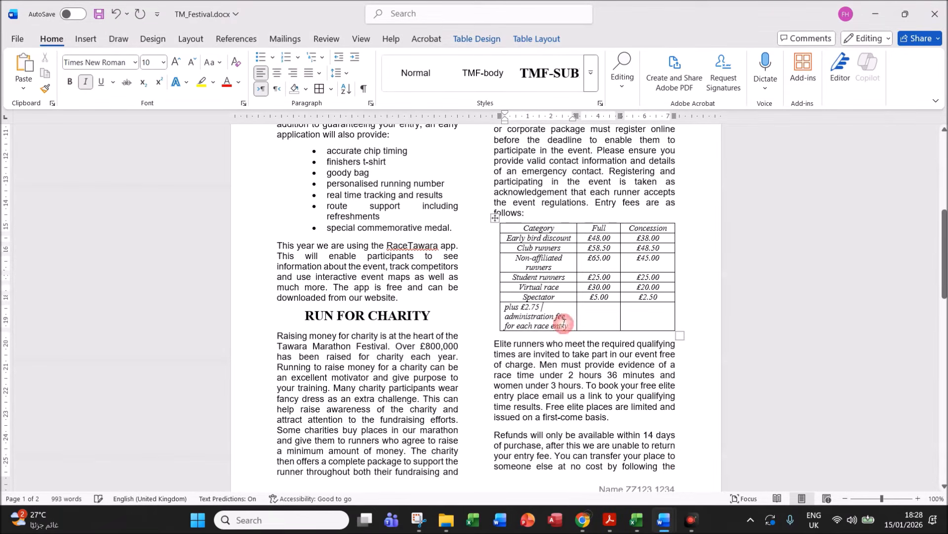
{"action": "right_click", "coordinate": [551, 309]}
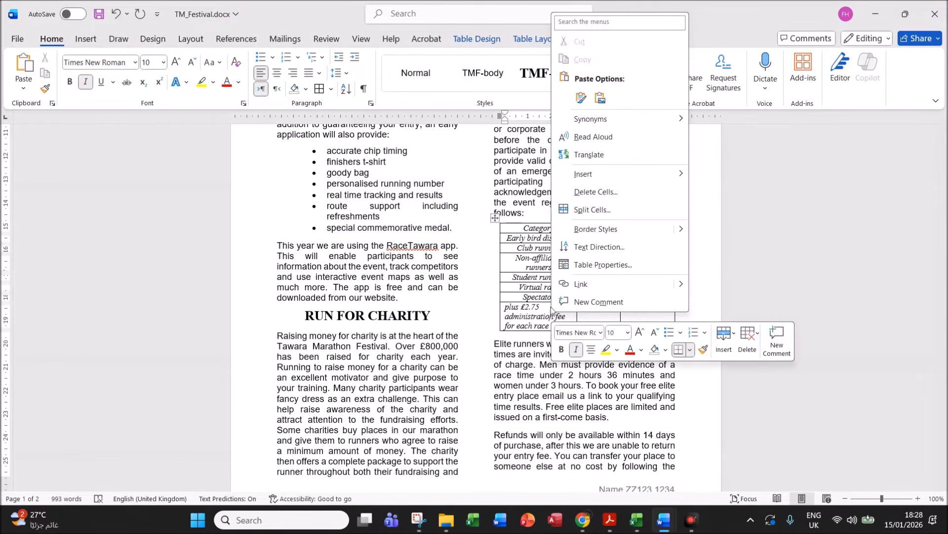
{"action": "left_click", "coordinate": [593, 265]}
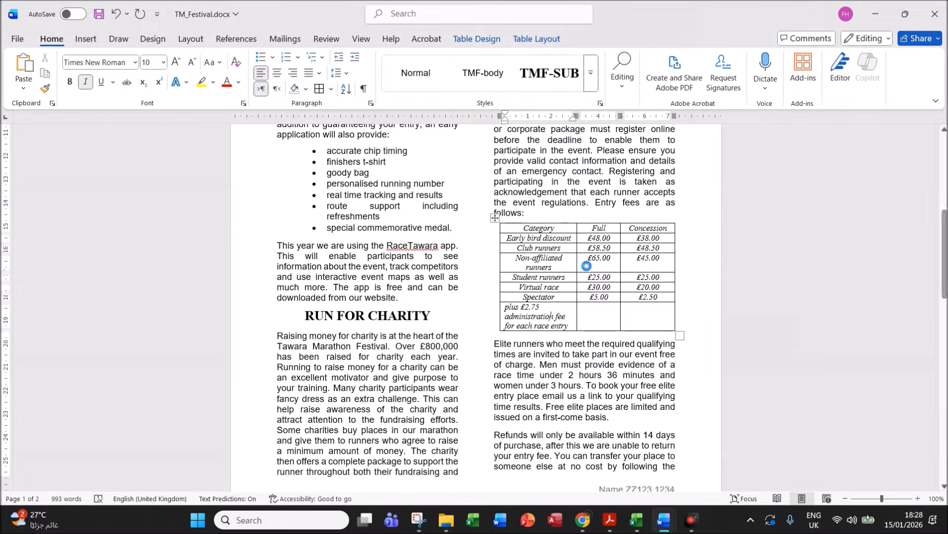
{"action": "left_click", "coordinate": [200, 84]}
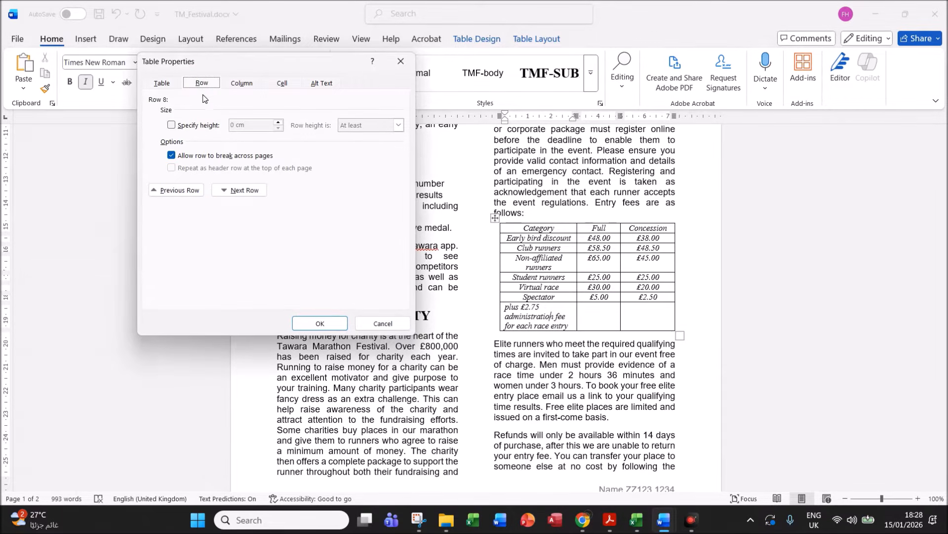
{"action": "left_click", "coordinate": [191, 126]}
{"action": "left_click_drag", "start_coordinate": [235, 125], "coordinate": [211, 126]}
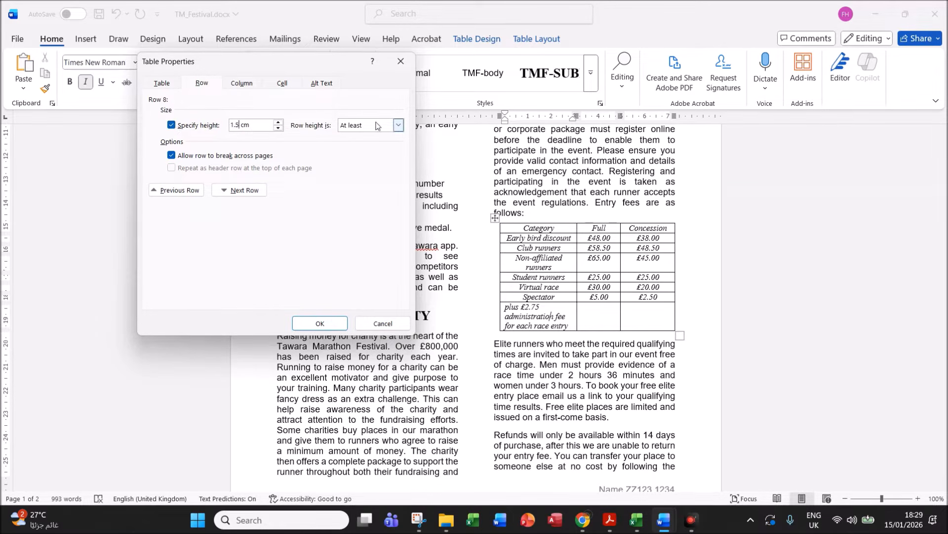
{"action": "left_click", "coordinate": [398, 125]}
{"action": "left_click", "coordinate": [369, 145]}
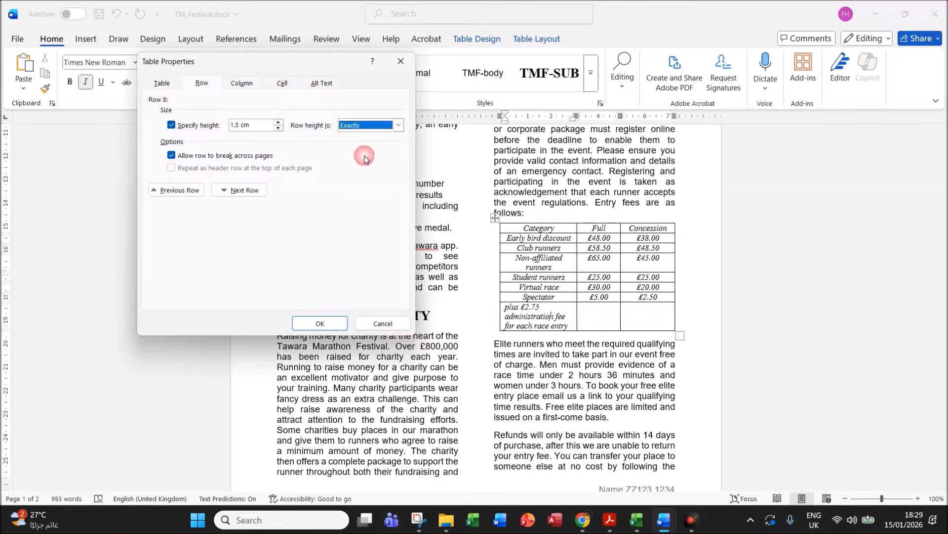
{"action": "left_click", "coordinate": [321, 324]}
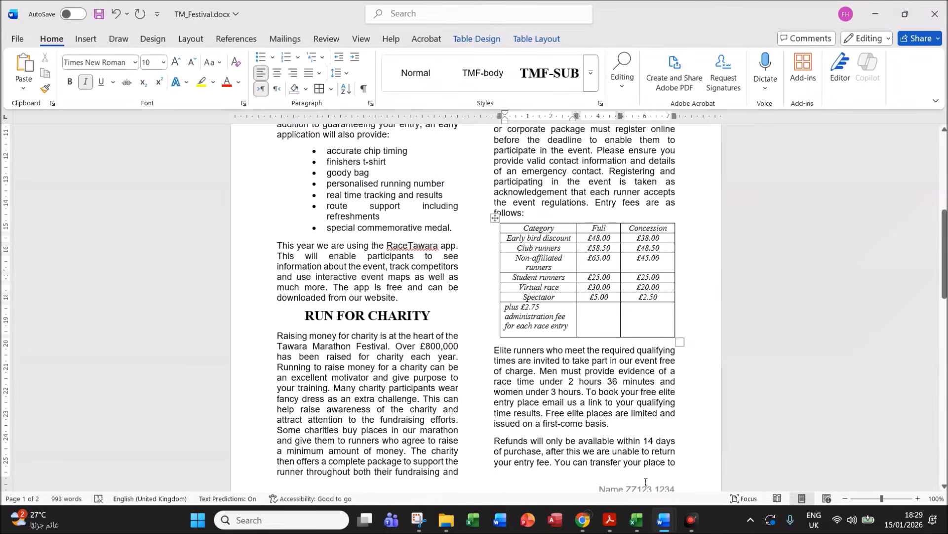
- Highlight question 9's screenshot-evidence requirement in the exam paper, then return to TM_Festival
{"action": "mouse_move", "coordinate": [610, 520]}
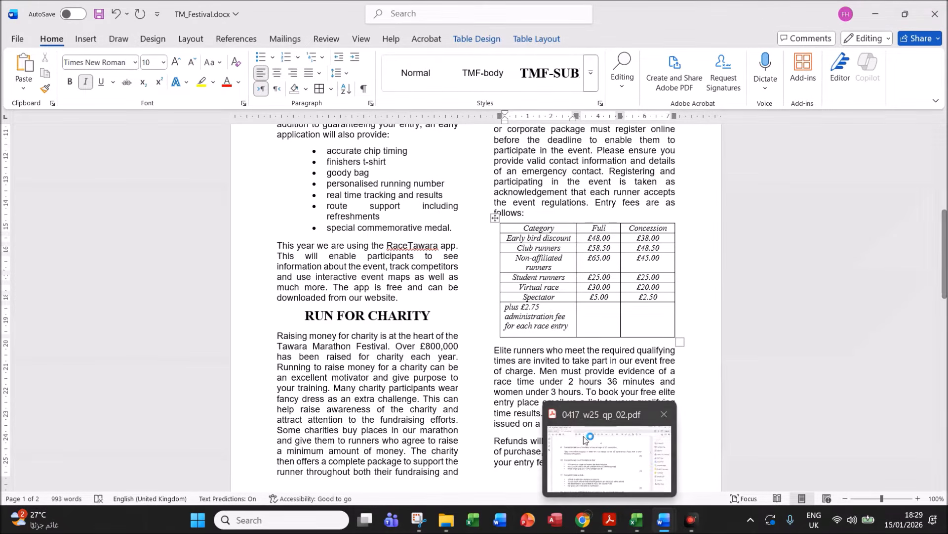
{"action": "left_click", "coordinate": [586, 444]}
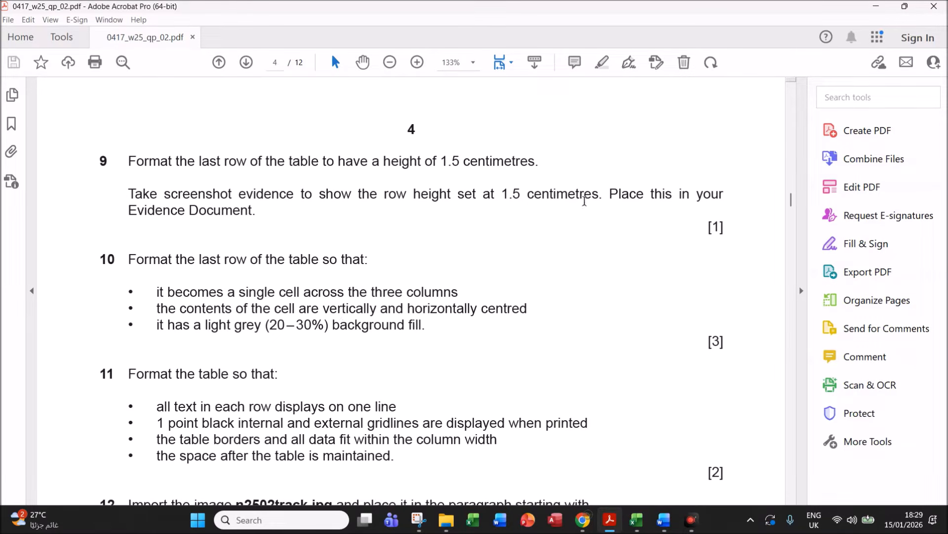
{"action": "left_click_drag", "start_coordinate": [311, 197], "coordinate": [576, 200]}
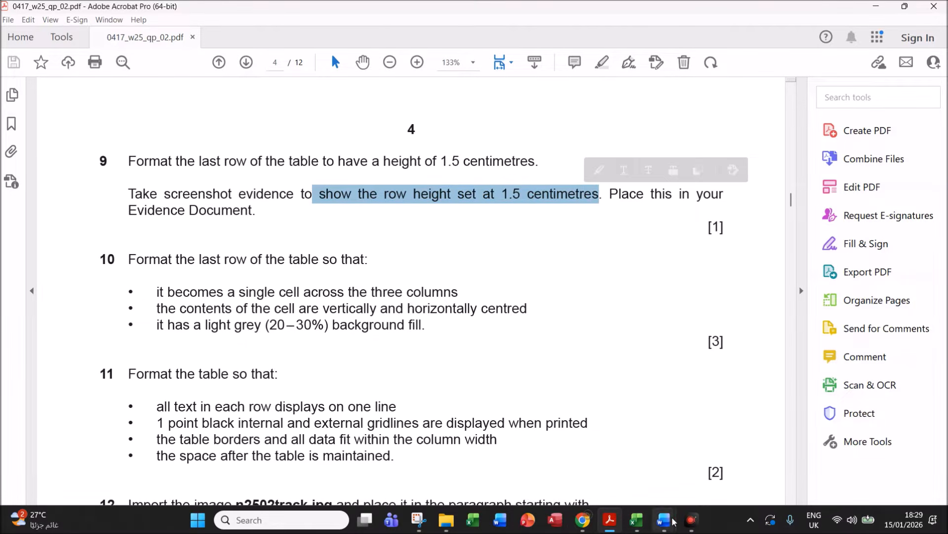
{"action": "mouse_move", "coordinate": [674, 521]}
{"action": "left_click", "coordinate": [714, 457]}
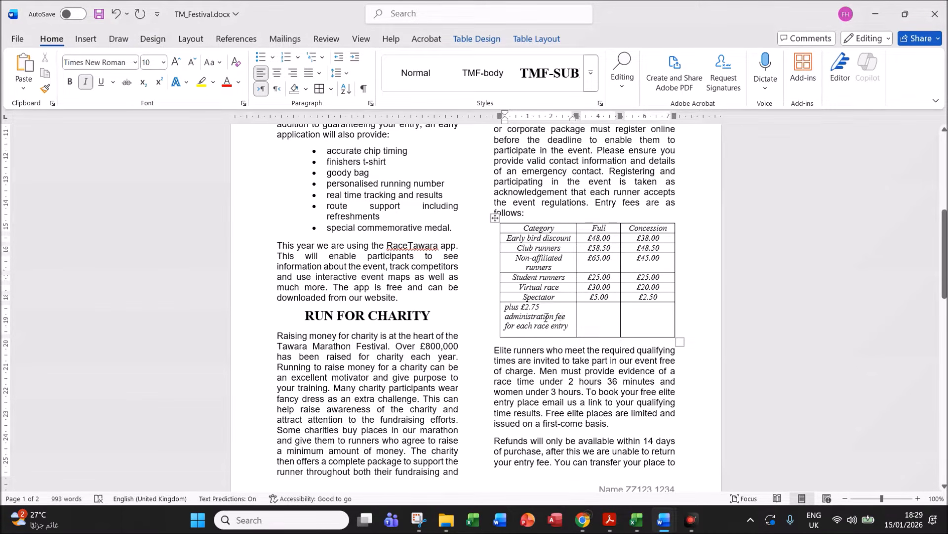
- Snip the last row's 1.5 cm exact height settings alongside the table, then close Table Properties
{"action": "right_click", "coordinate": [546, 317]}
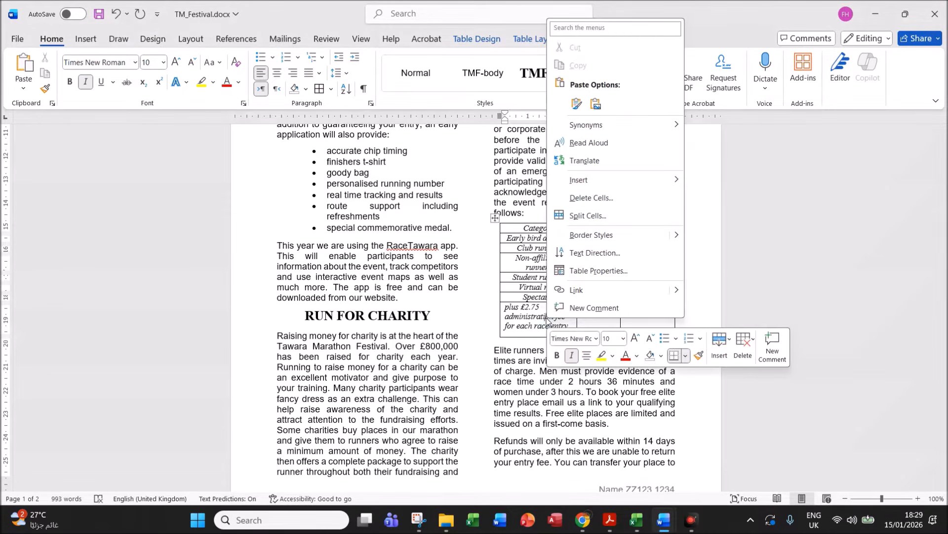
{"action": "left_click", "coordinate": [591, 271]}
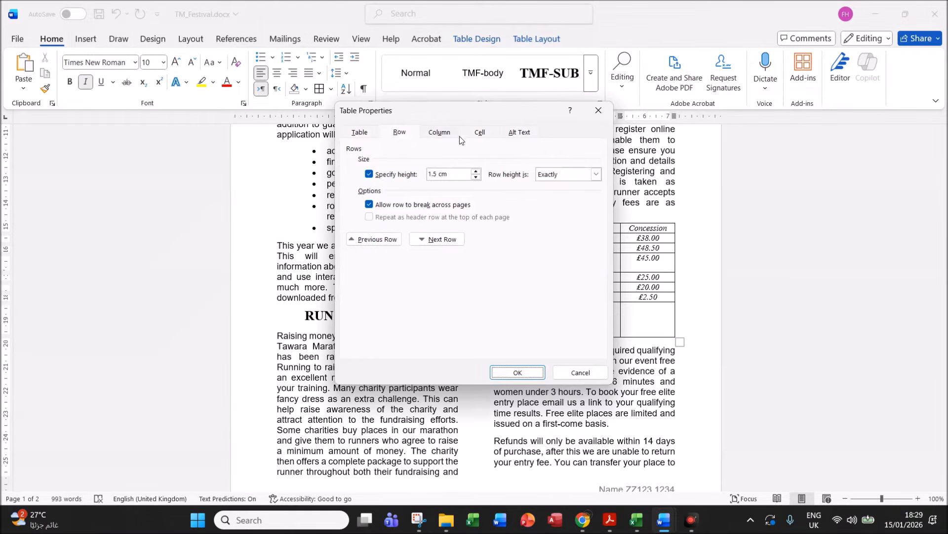
{"action": "left_click_drag", "start_coordinate": [476, 119], "coordinate": [360, 142]}
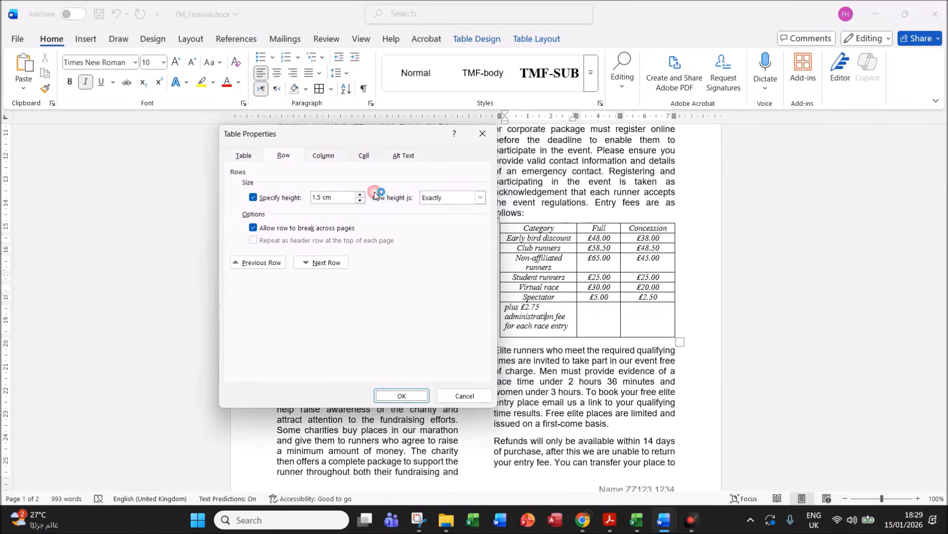
{"action": "left_click", "coordinate": [419, 518]}
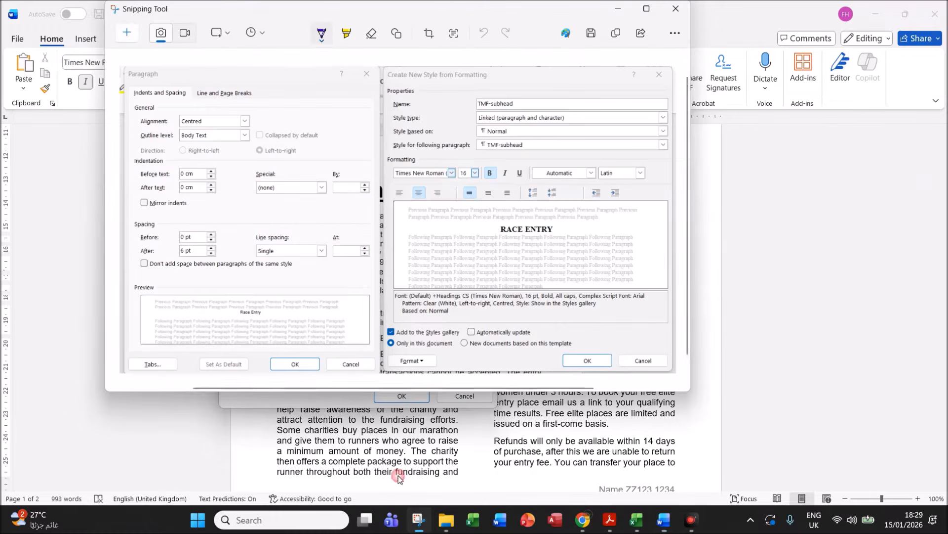
{"action": "left_click", "coordinate": [124, 39]}
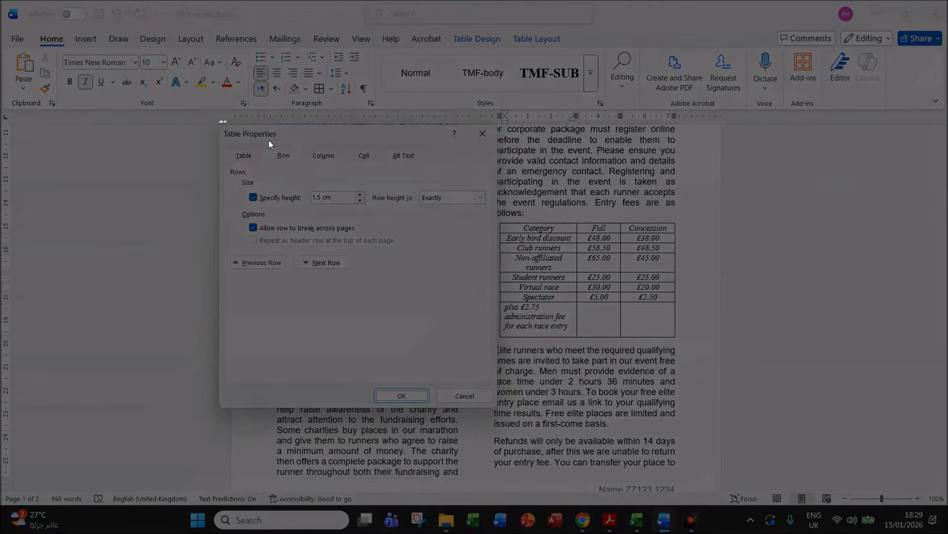
{"action": "left_click_drag", "start_coordinate": [219, 123], "coordinate": [684, 408]}
{"action": "mouse_move", "coordinate": [663, 525]}
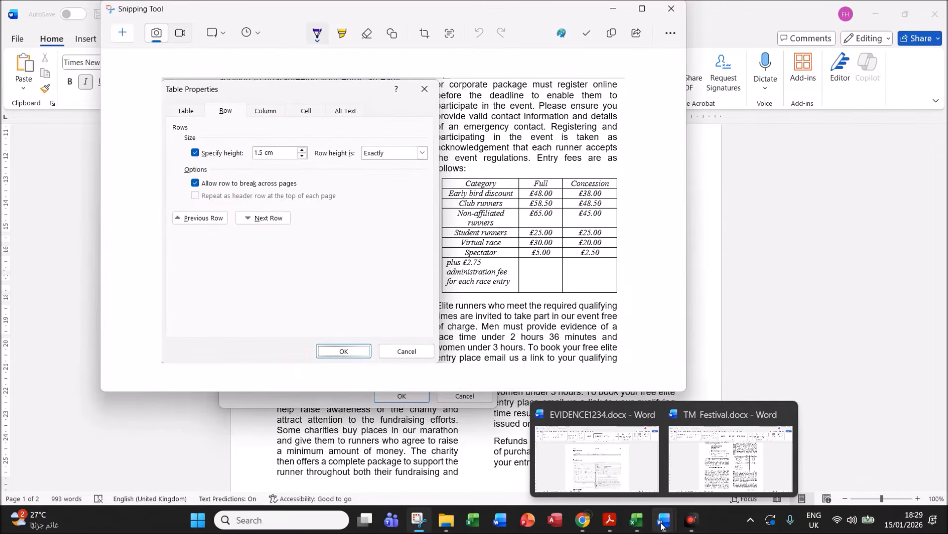
{"action": "left_click", "coordinate": [740, 321]}
{"action": "left_click", "coordinate": [402, 395]}
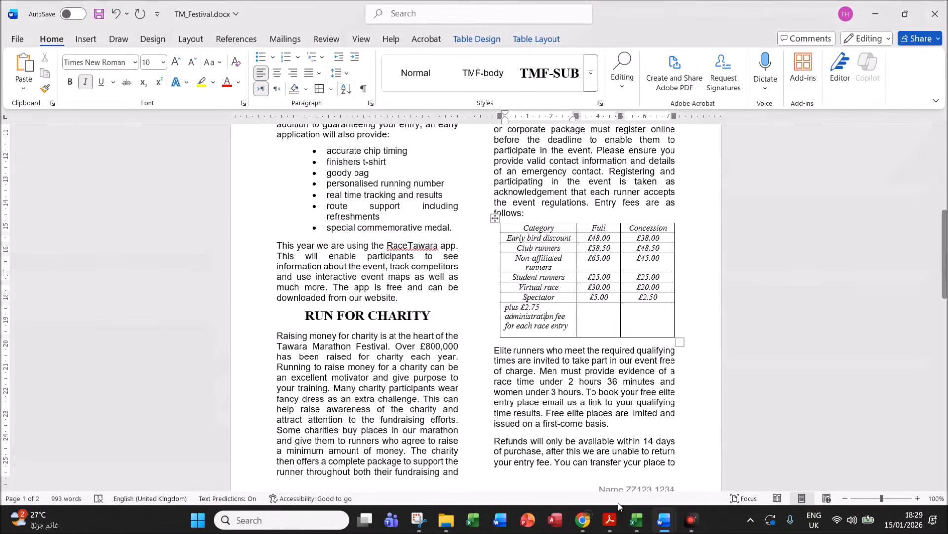
- Paste the row height screenshot under Step 9 evidence in EVIDENCE1234.docx
{"action": "mouse_move", "coordinate": [663, 520]}
{"action": "left_click", "coordinate": [638, 475]}
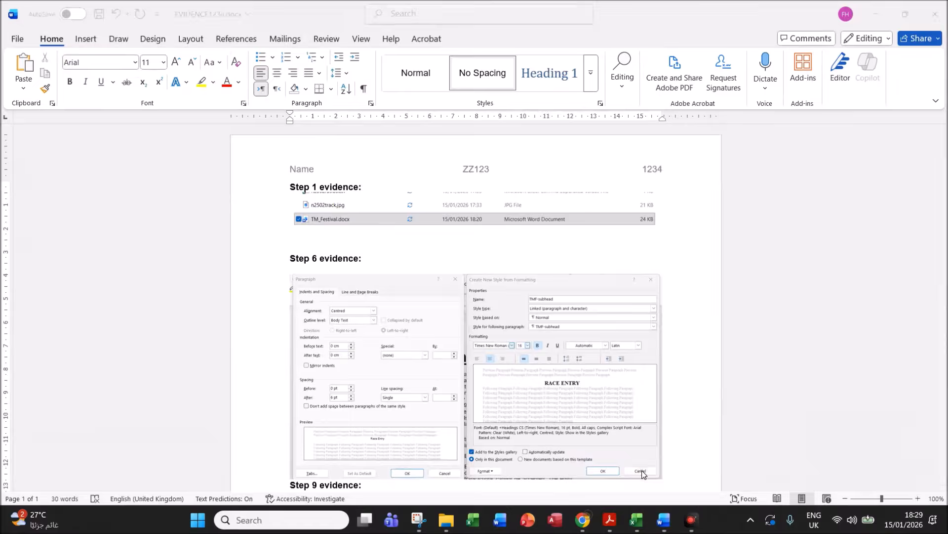
{"action": "scroll", "coordinate": [418, 390], "scroll_direction": "down", "scroll_amount": 1}
{"action": "scroll", "coordinate": [418, 390], "scroll_direction": "down", "scroll_amount": 3}
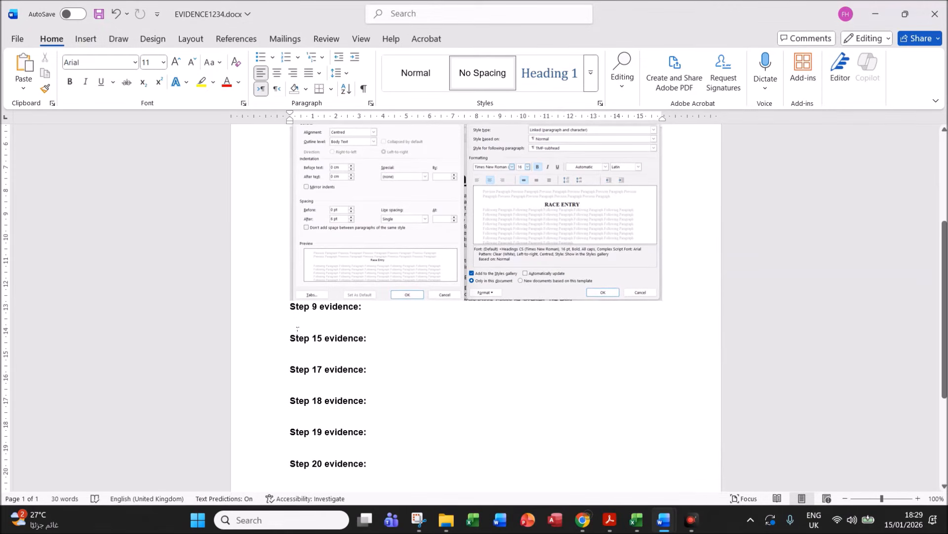
{"action": "left_click", "coordinate": [340, 319]}
{"action": "key", "text": "ctrl+v"}
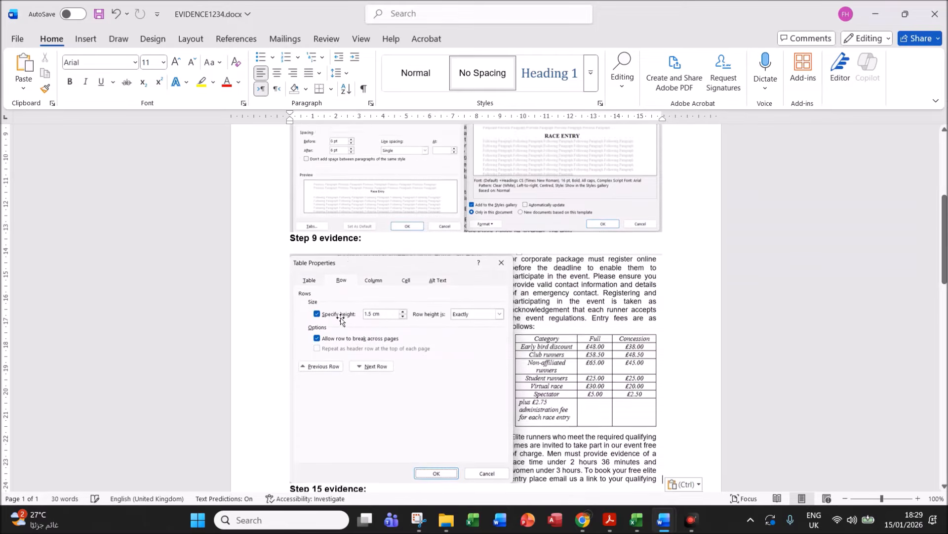
{"action": "left_click", "coordinate": [610, 520]}
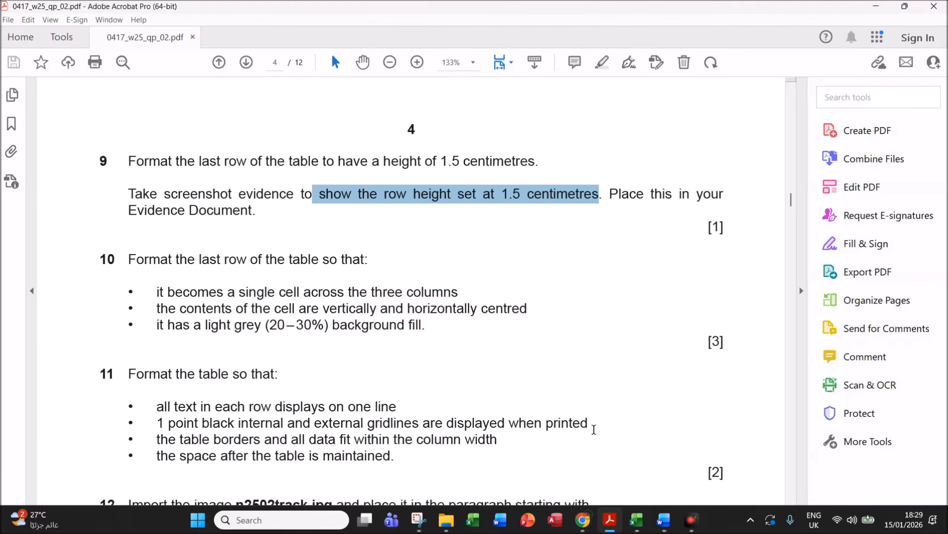
- Read question 10's merge, centre and grey-shading requirements, then return to TM_Festival
{"action": "left_click", "coordinate": [511, 308]}
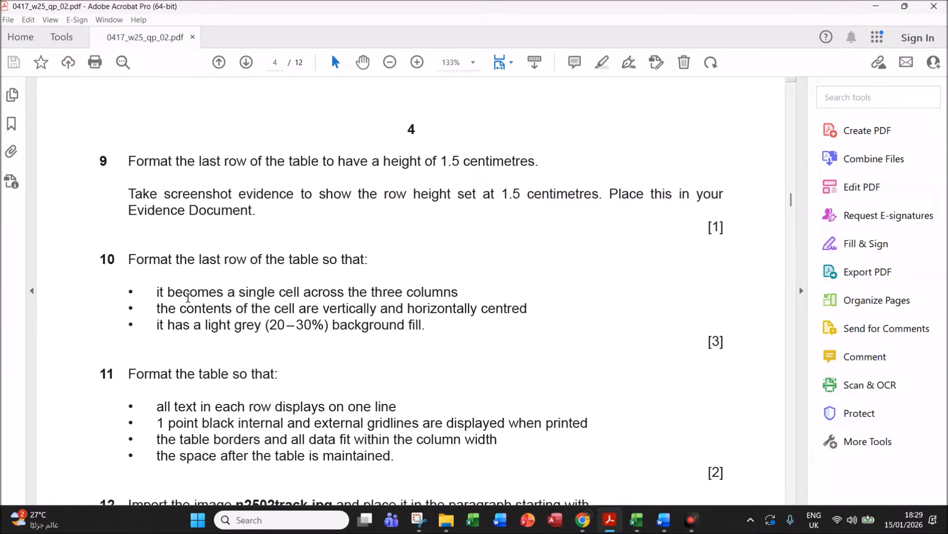
{"action": "left_click_drag", "start_coordinate": [176, 261], "coordinate": [358, 252]}
{"action": "left_click_drag", "start_coordinate": [228, 292], "coordinate": [431, 290]}
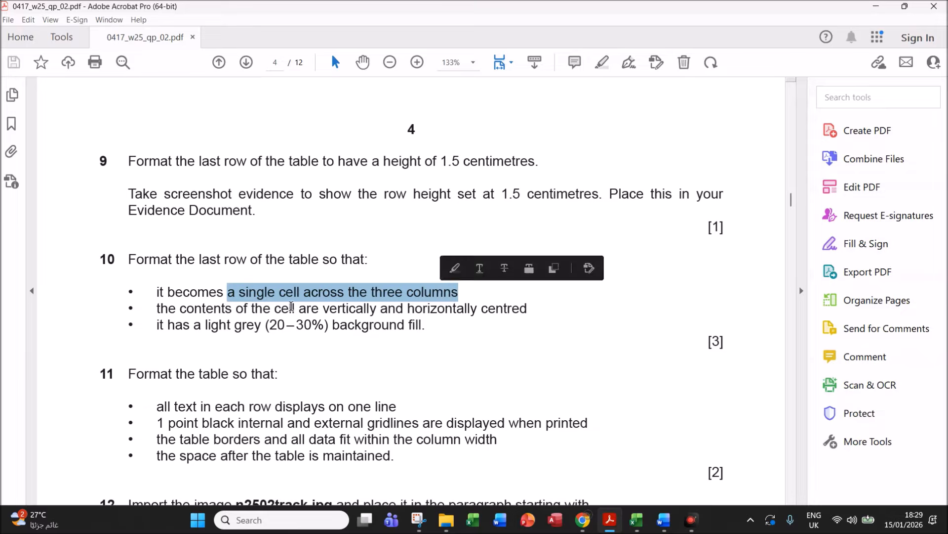
{"action": "left_click_drag", "start_coordinate": [275, 309], "coordinate": [508, 306]}
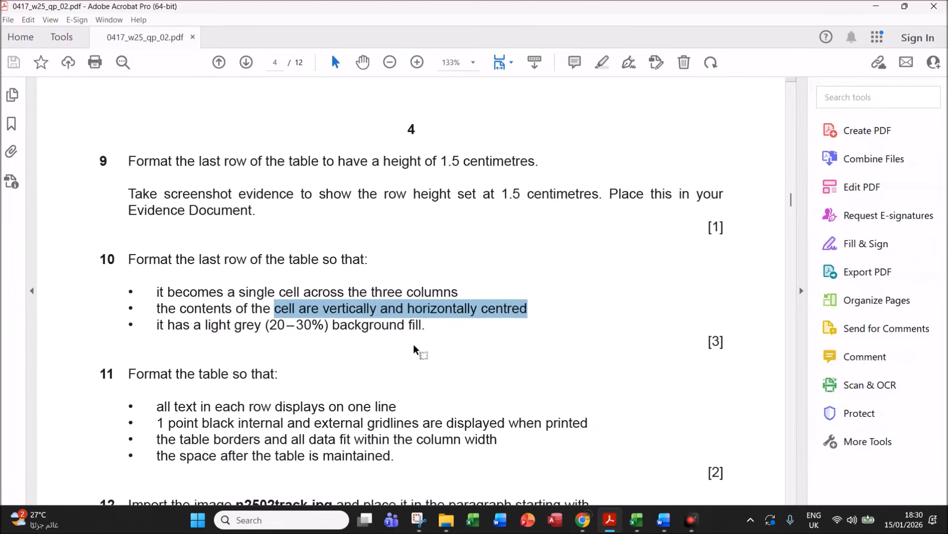
{"action": "mouse_move", "coordinate": [661, 519]}
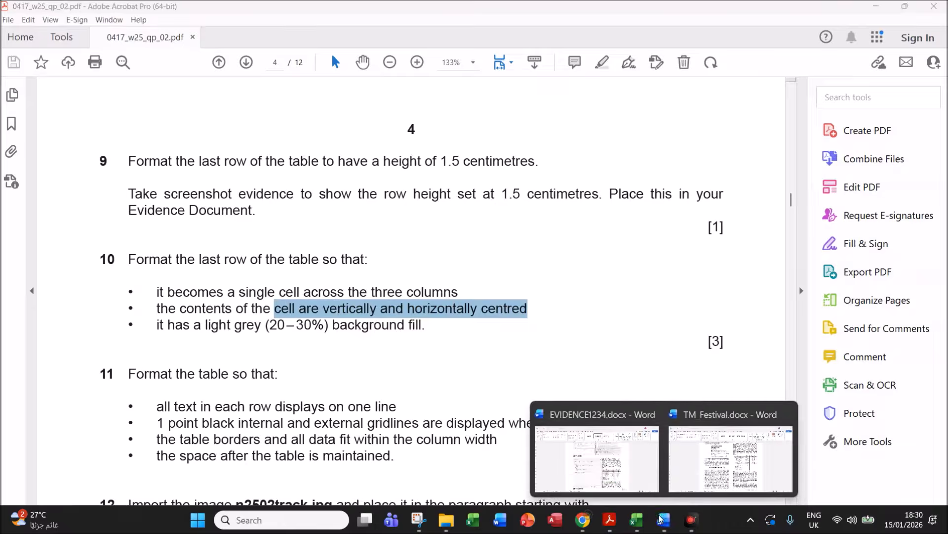
{"action": "left_click", "coordinate": [709, 482]}
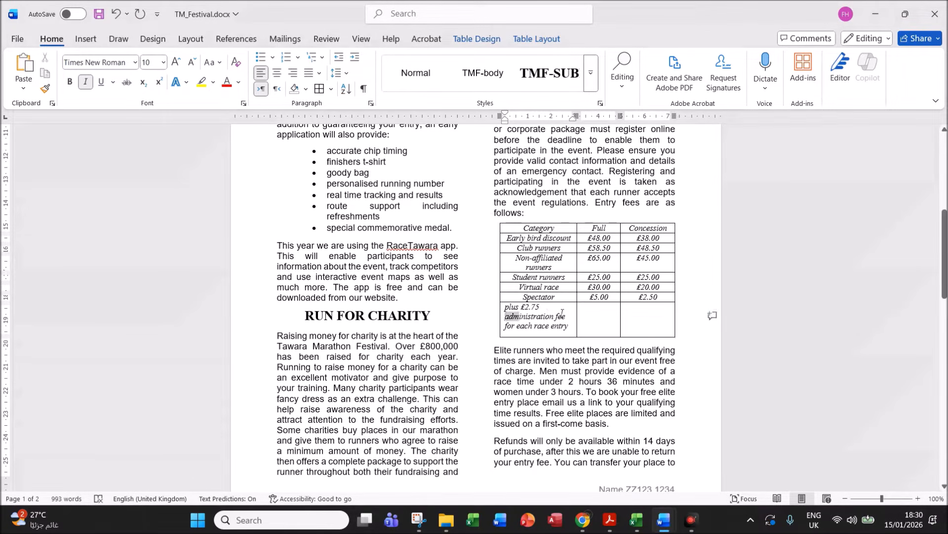
- Merge the fee table's last row into one cell and centre its text with Align Centre
{"action": "left_click_drag", "start_coordinate": [506, 312], "coordinate": [642, 314]}
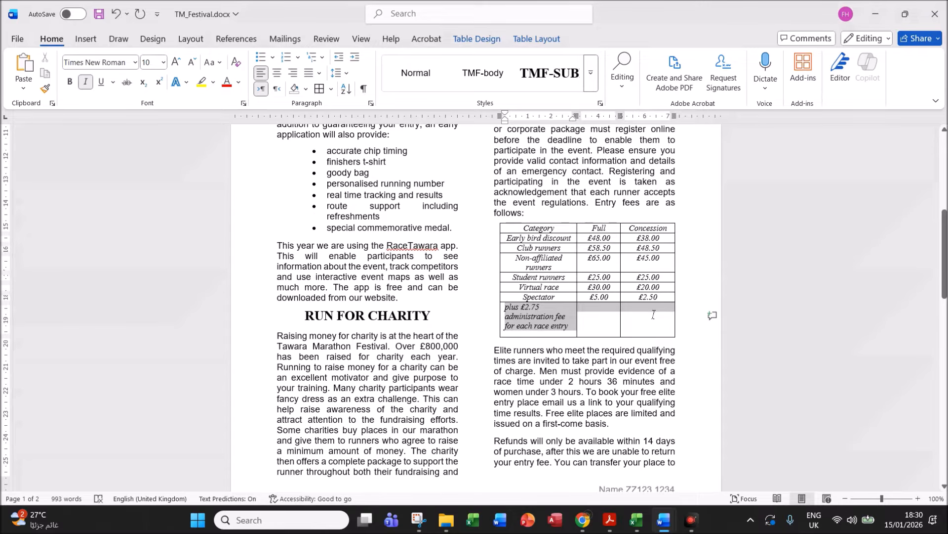
{"action": "right_click", "coordinate": [540, 318]}
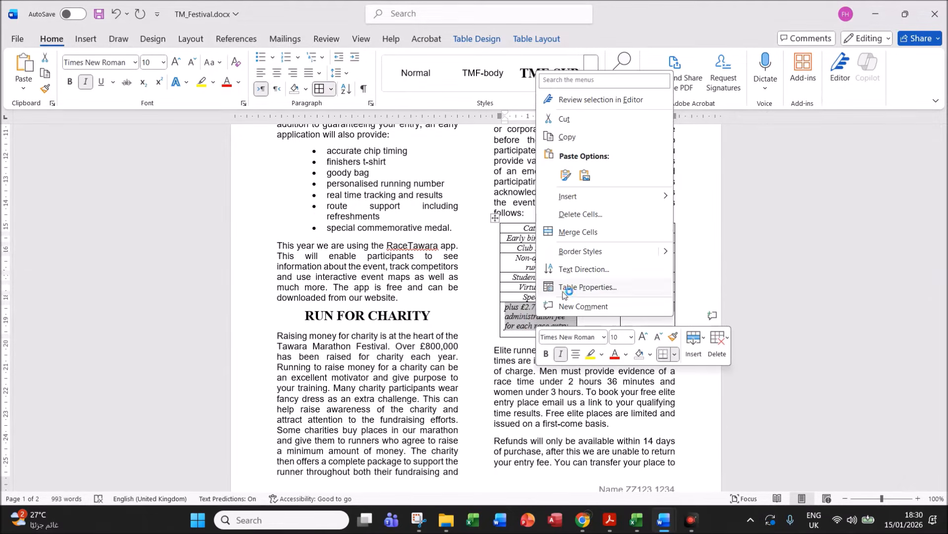
{"action": "left_click", "coordinate": [583, 232]}
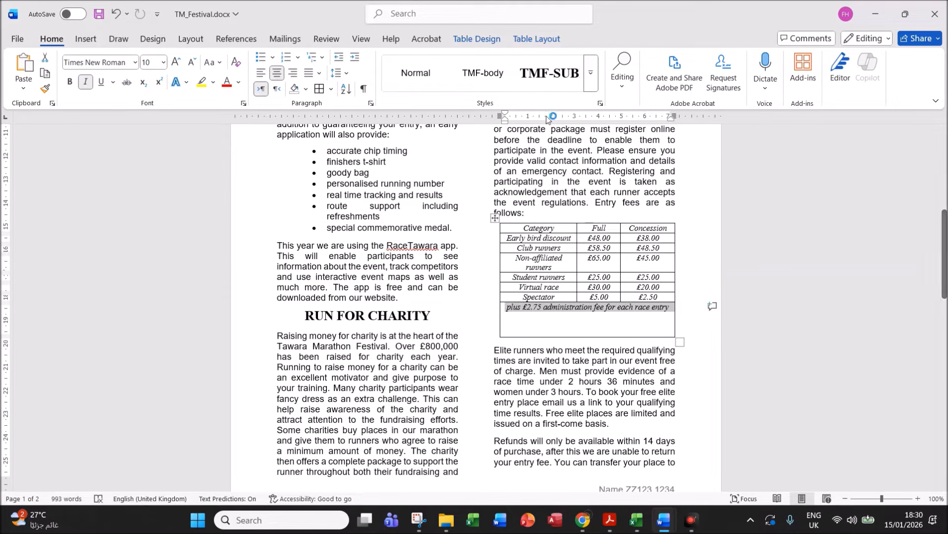
{"action": "left_click", "coordinate": [547, 40]}
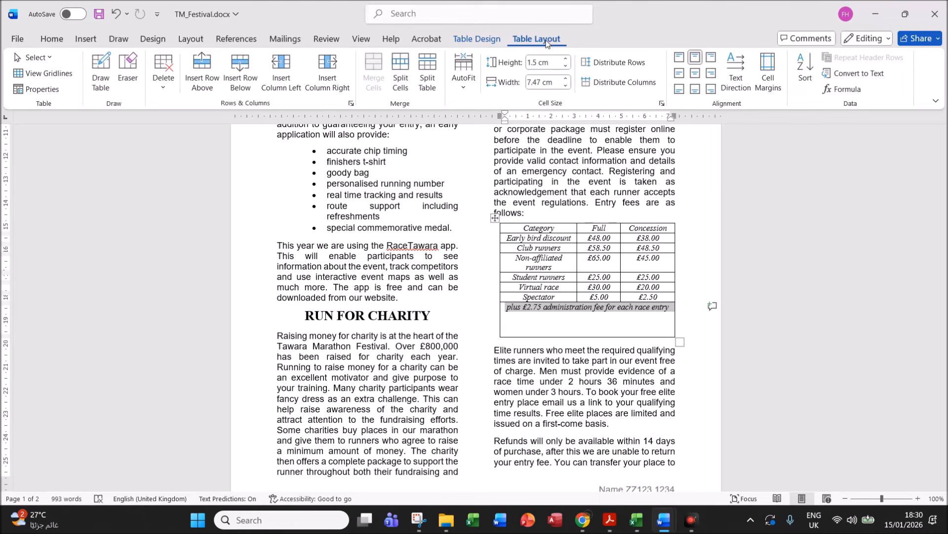
{"action": "left_click", "coordinate": [695, 75]}
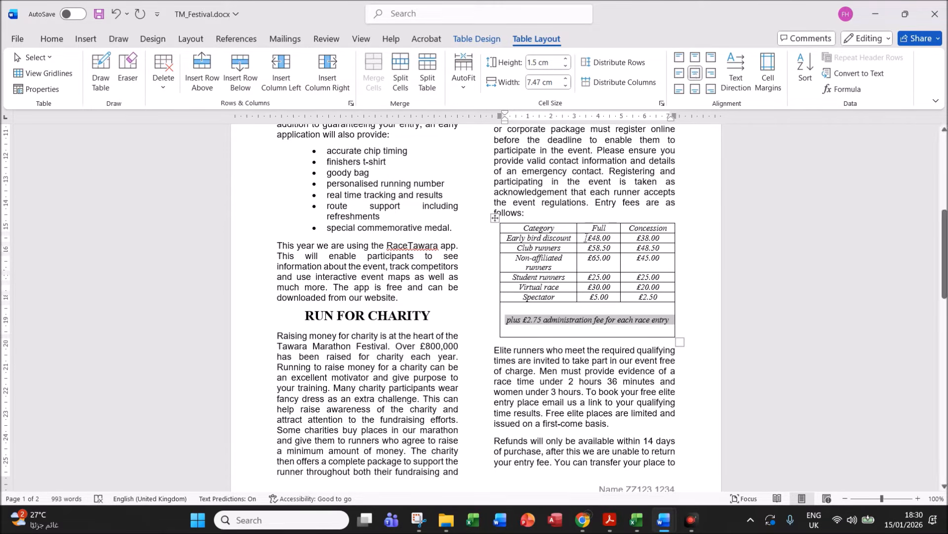
- Glance at the question paper, then bring TM_Festival back to the front
{"action": "left_click", "coordinate": [610, 520]}
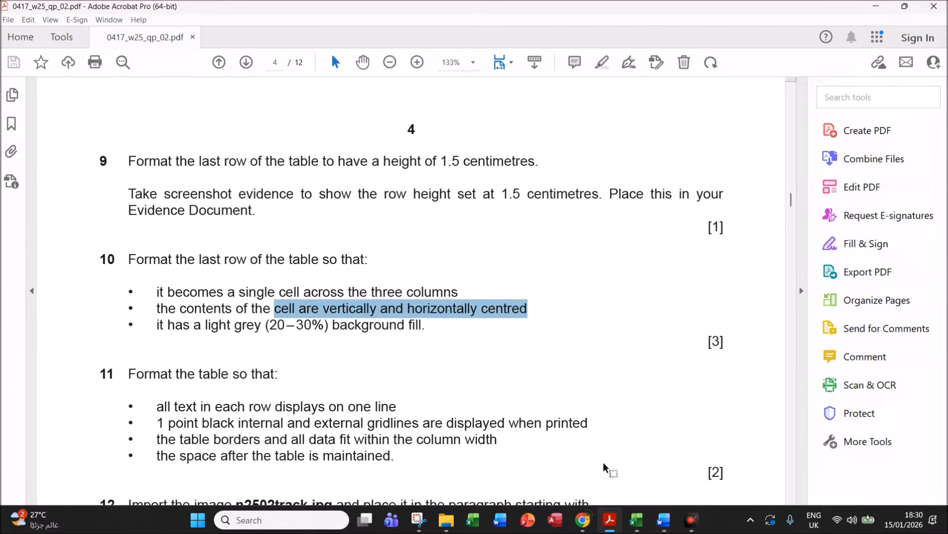
{"action": "mouse_move", "coordinate": [664, 519]}
{"action": "left_click", "coordinate": [709, 465]}
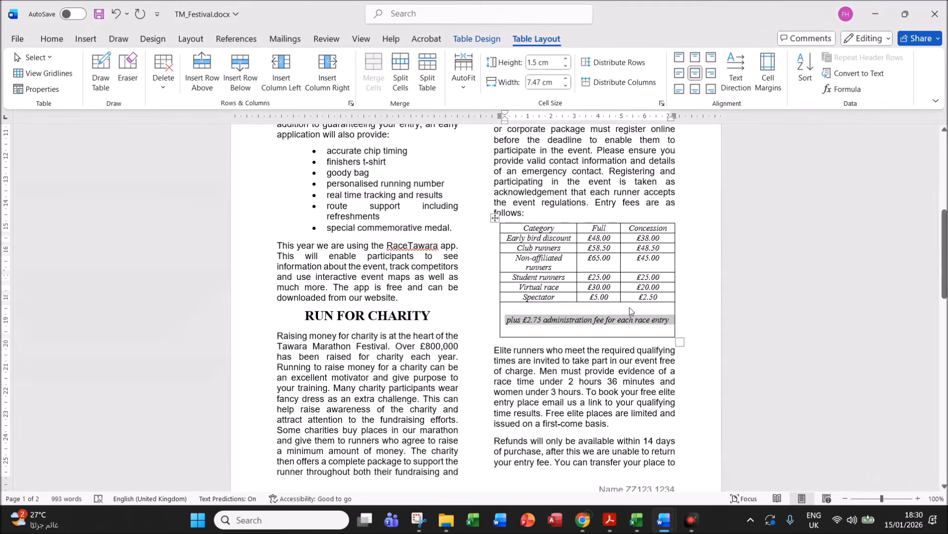
- Shade the merged last row Light Grey, Background 2, Darker 25% from the Home tab
{"action": "left_click", "coordinate": [54, 39]}
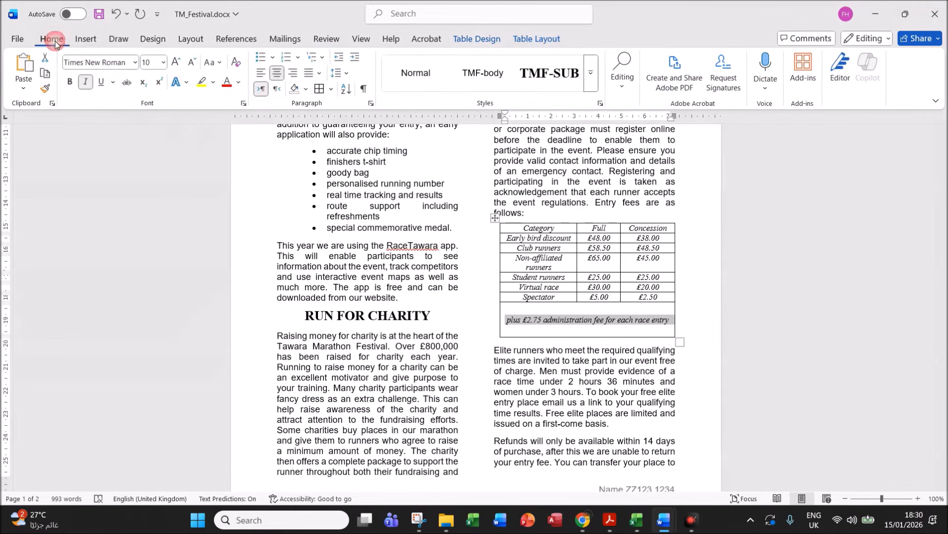
{"action": "left_click", "coordinate": [307, 90]}
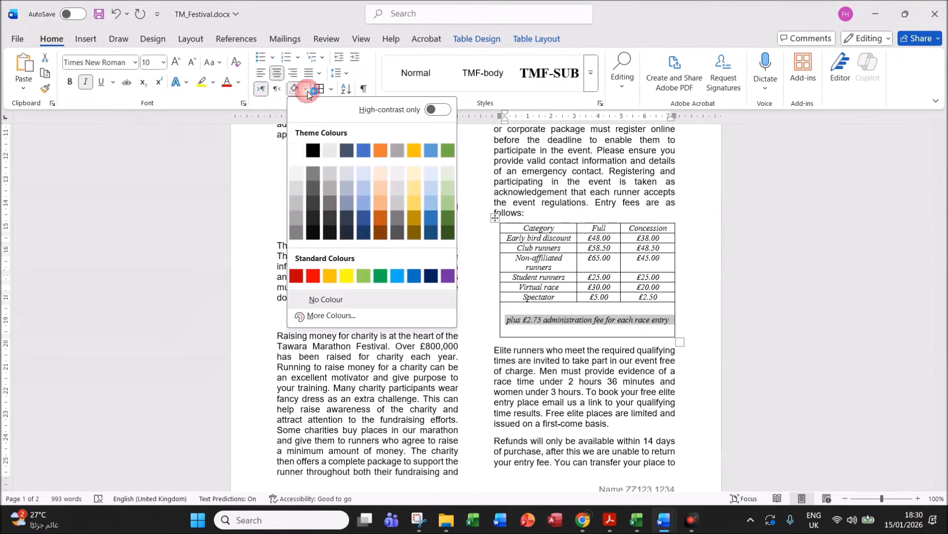
{"action": "left_click", "coordinate": [330, 188]}
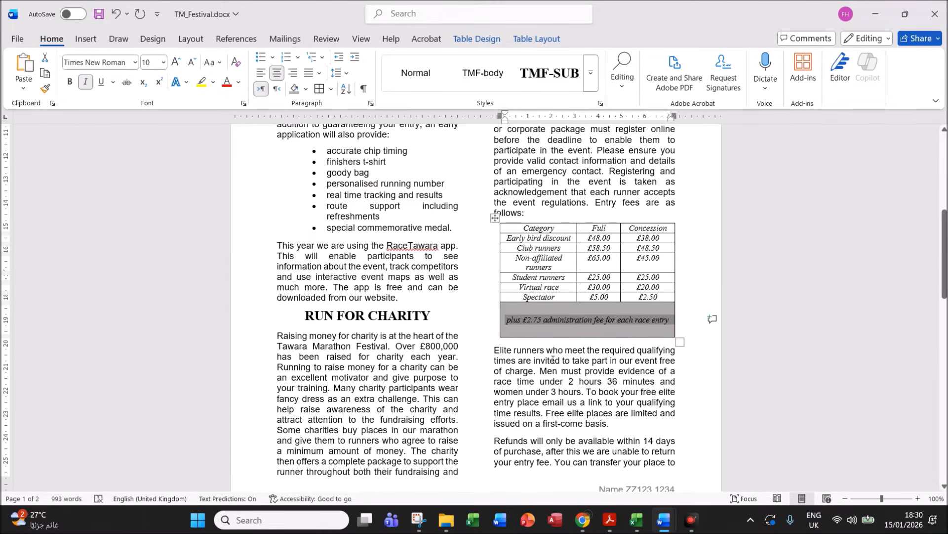
- In the question paper, mark question 11's 1 point black gridlines requirement
{"action": "key", "text": "alt+Tab"}
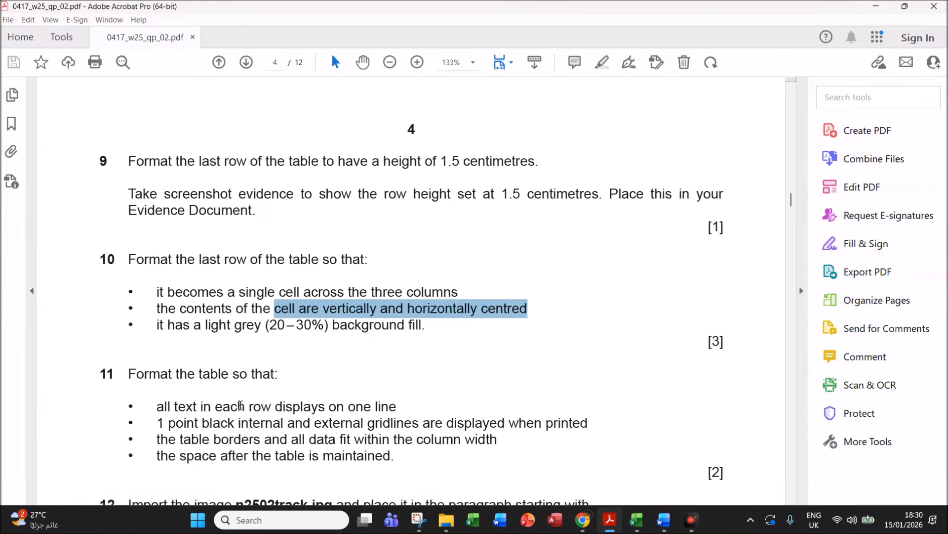
{"action": "scroll", "coordinate": [239, 404], "scroll_direction": "up", "scroll_amount": 1}
{"action": "scroll", "coordinate": [238, 437], "scroll_direction": "down", "scroll_amount": 1}
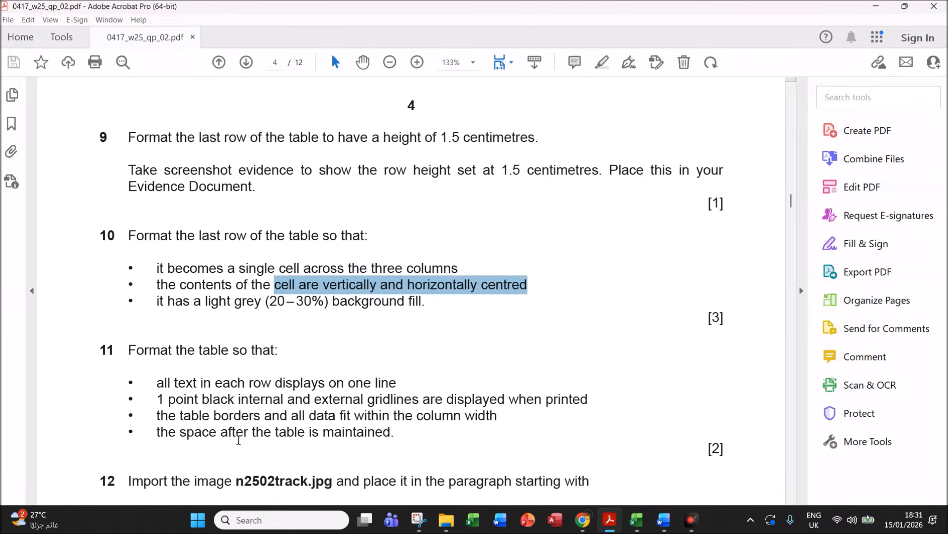
{"action": "scroll", "coordinate": [261, 401], "scroll_direction": "down", "scroll_amount": 1}
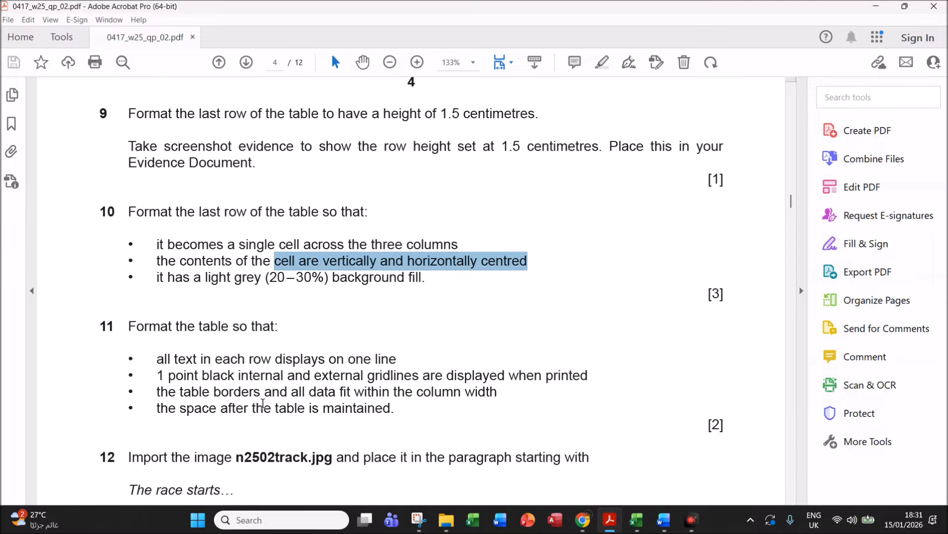
{"action": "left_click", "coordinate": [288, 377]}
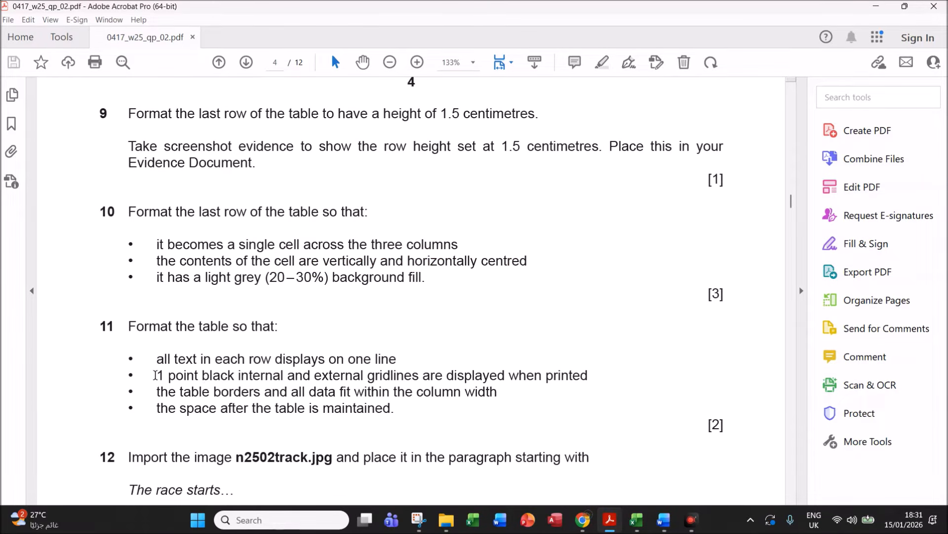
{"action": "left_click_drag", "start_coordinate": [156, 374], "coordinate": [596, 379]}
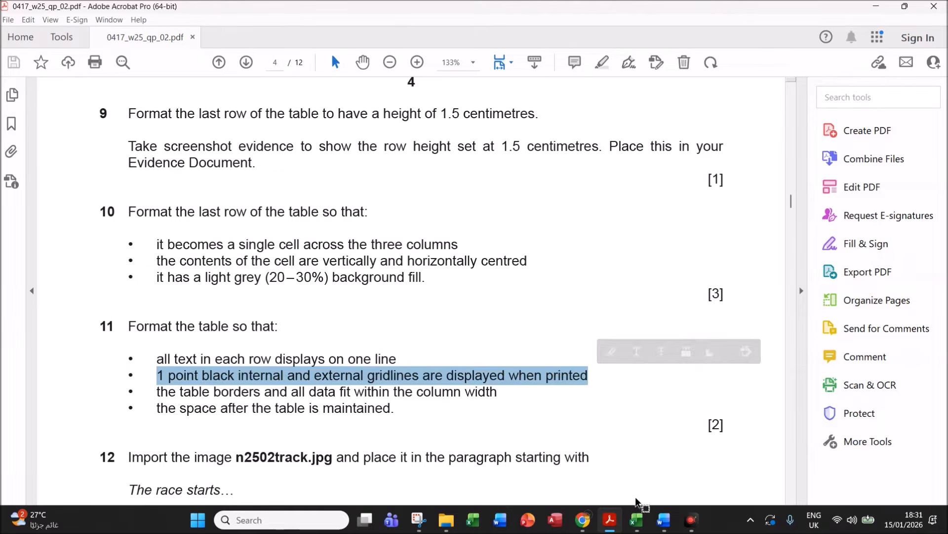
- AutoFit the fee table to its contents so each row fits on one line
{"action": "mouse_move", "coordinate": [661, 520]}
{"action": "left_click", "coordinate": [731, 464]}
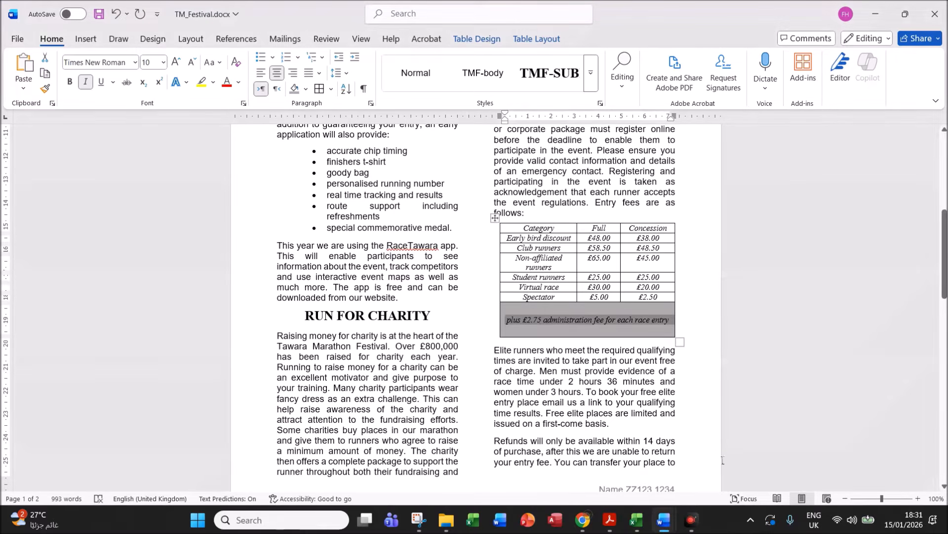
{"action": "left_click", "coordinate": [547, 281]}
{"action": "left_click", "coordinate": [496, 219]}
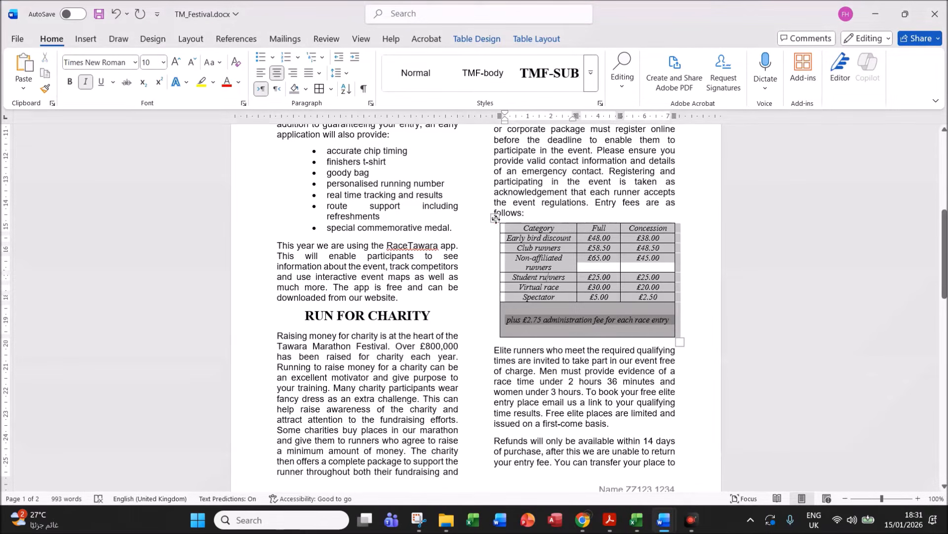
{"action": "right_click", "coordinate": [505, 224]}
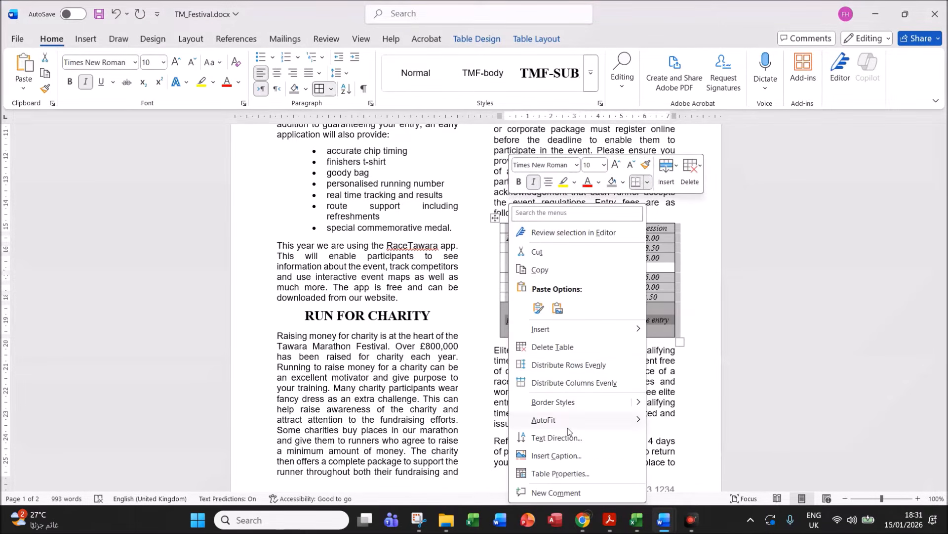
{"action": "mouse_move", "coordinate": [572, 425]}
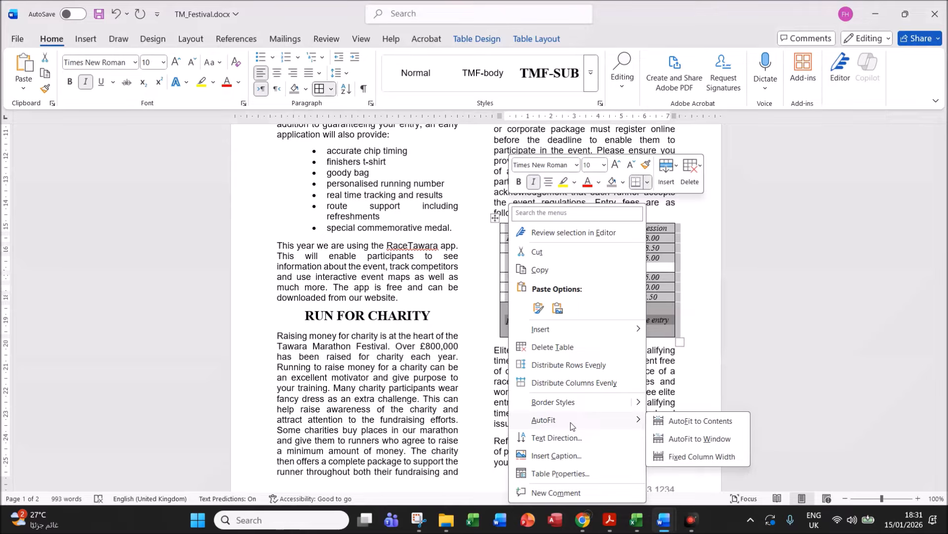
{"action": "left_click", "coordinate": [685, 423]}
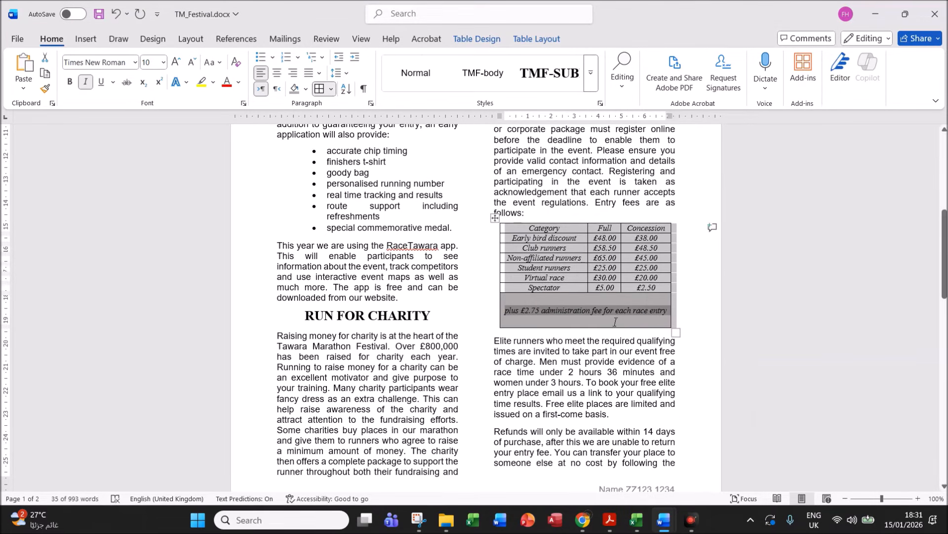
{"action": "left_click", "coordinate": [569, 268]}
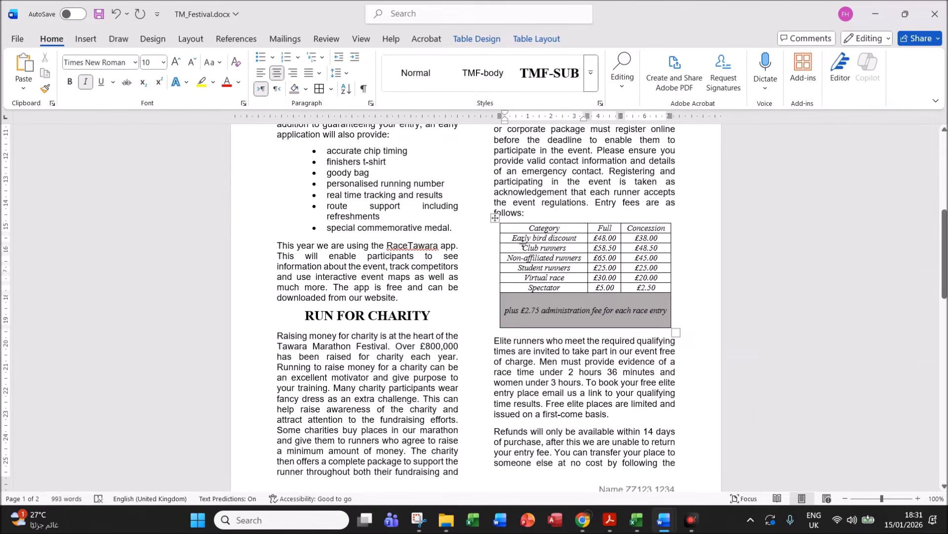
{"action": "left_click", "coordinate": [495, 217]}
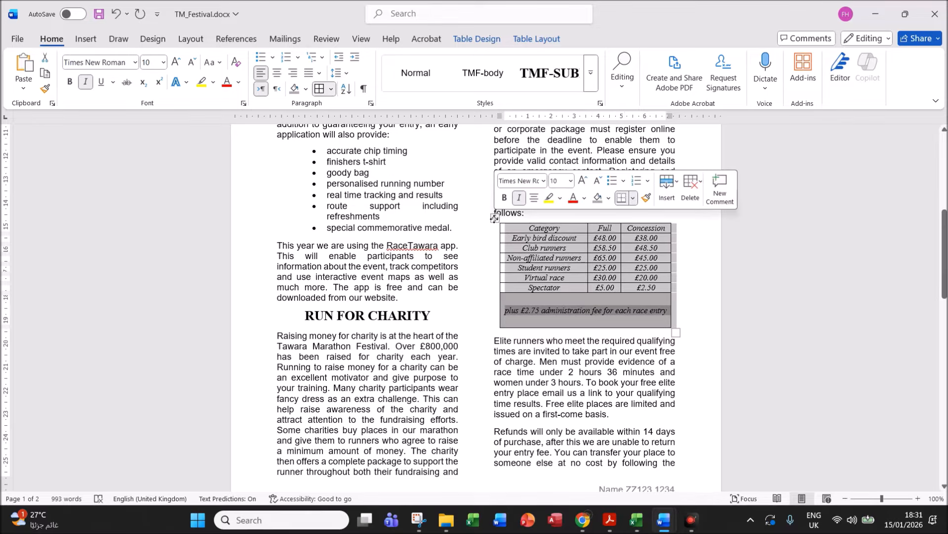
- Apply 1 pt borders to all of the fee table's gridlines through Table Properties
{"action": "right_click", "coordinate": [537, 251]}
{"action": "mouse_move", "coordinate": [585, 417]}
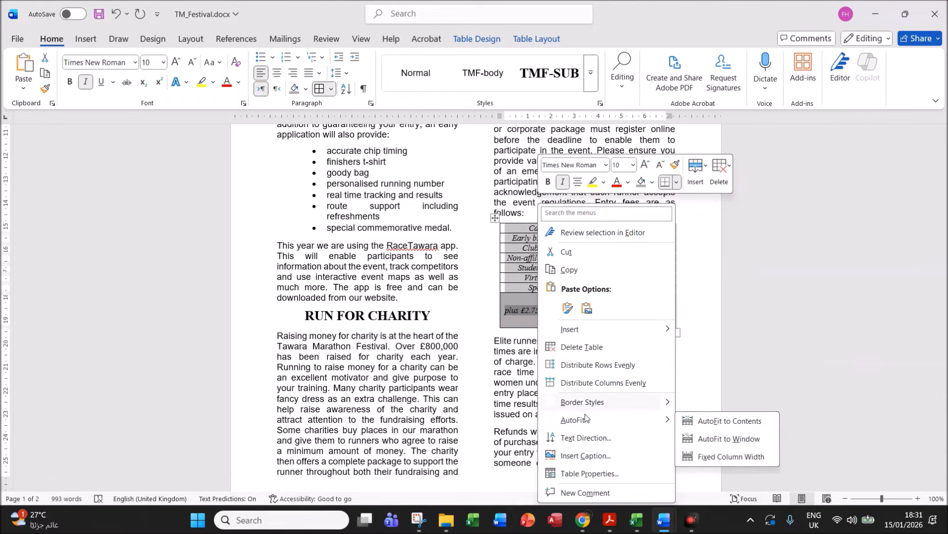
{"action": "left_click", "coordinate": [589, 474]}
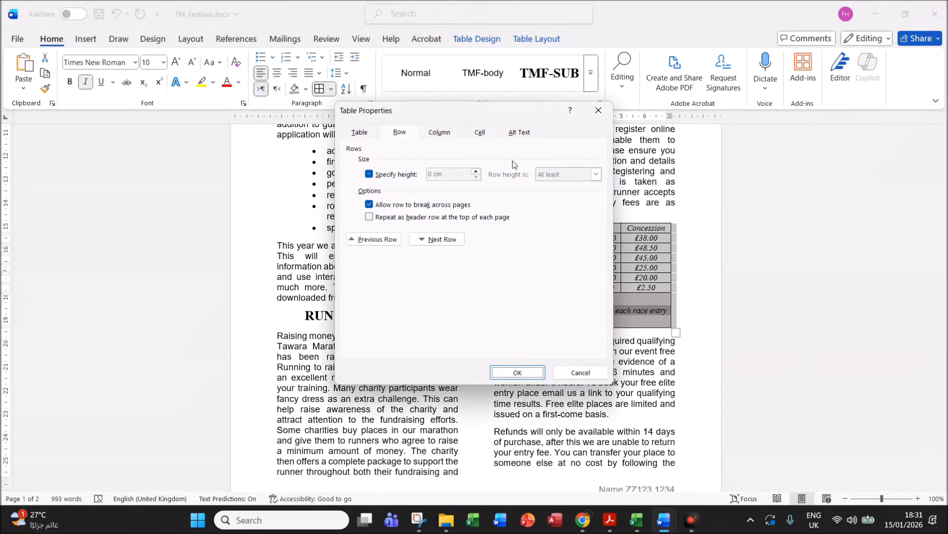
{"action": "left_click", "coordinate": [367, 132]}
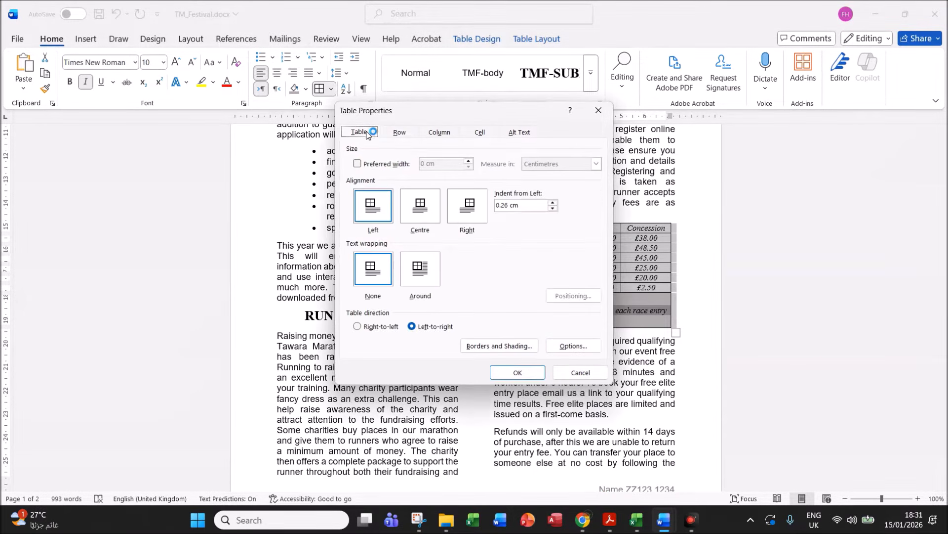
{"action": "left_click", "coordinate": [512, 348]}
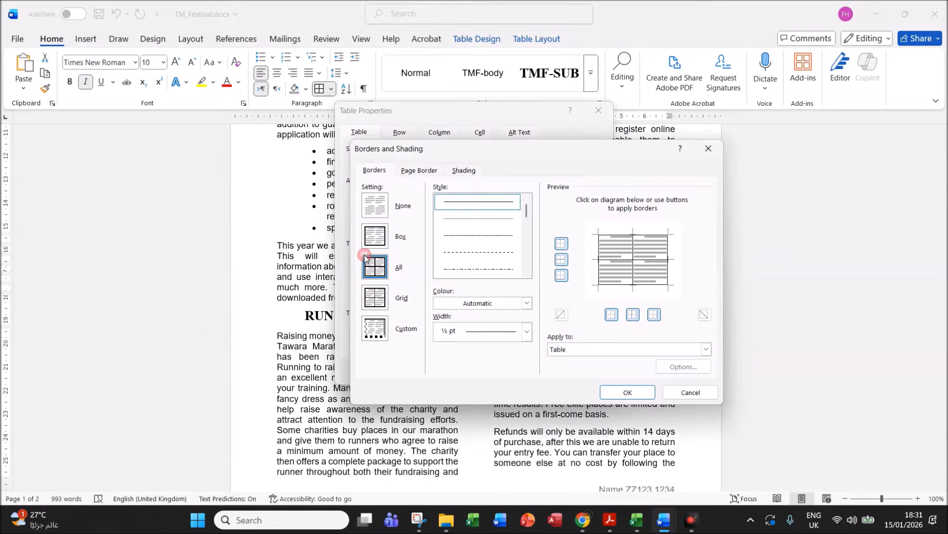
{"action": "left_click", "coordinate": [527, 332]}
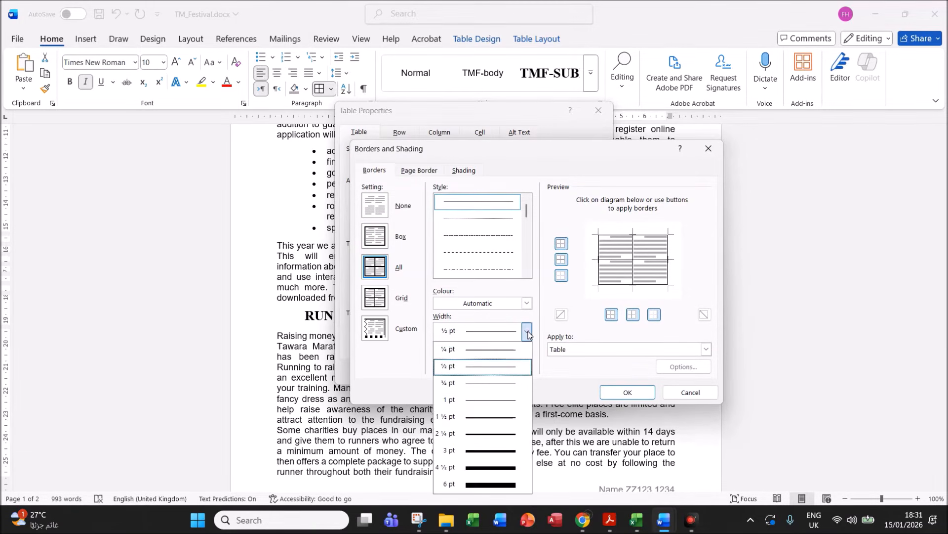
{"action": "left_click", "coordinate": [498, 403]}
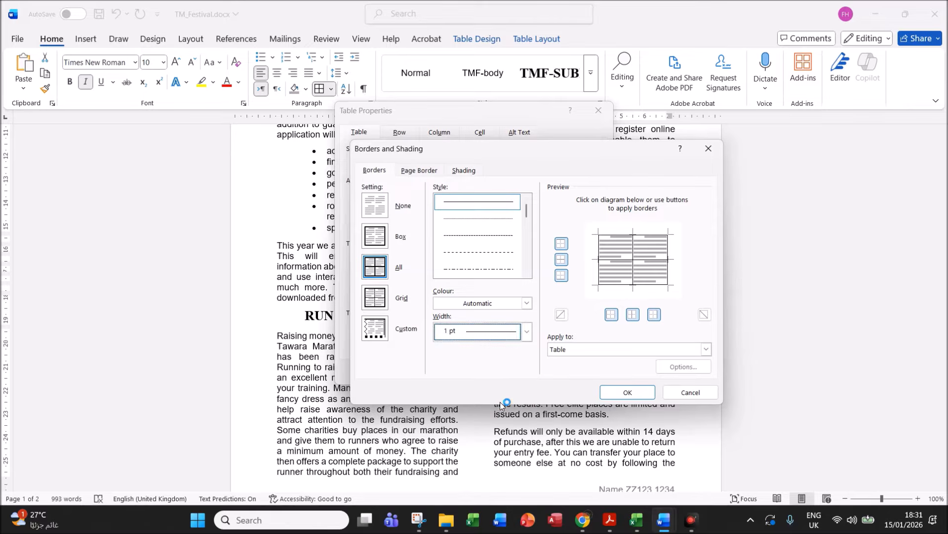
{"action": "left_click", "coordinate": [625, 394]}
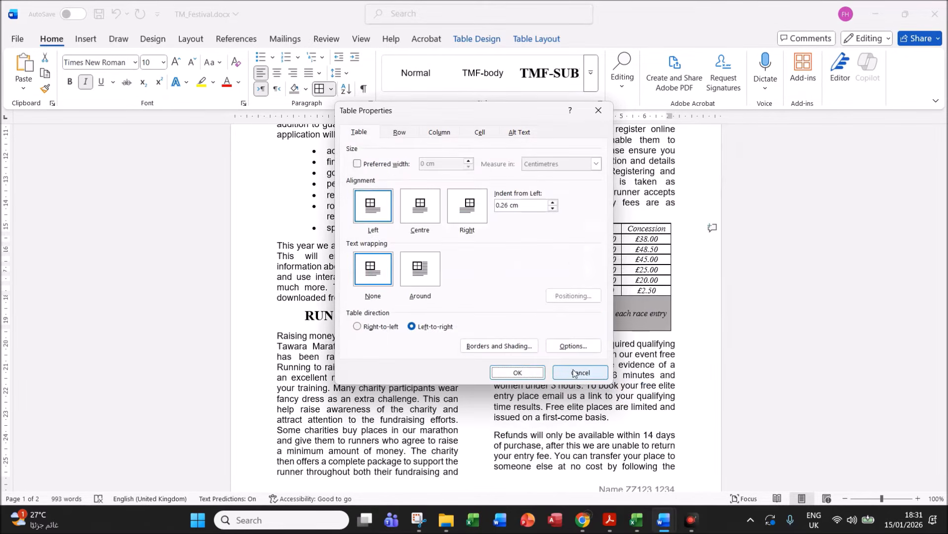
{"action": "left_click", "coordinate": [532, 373]}
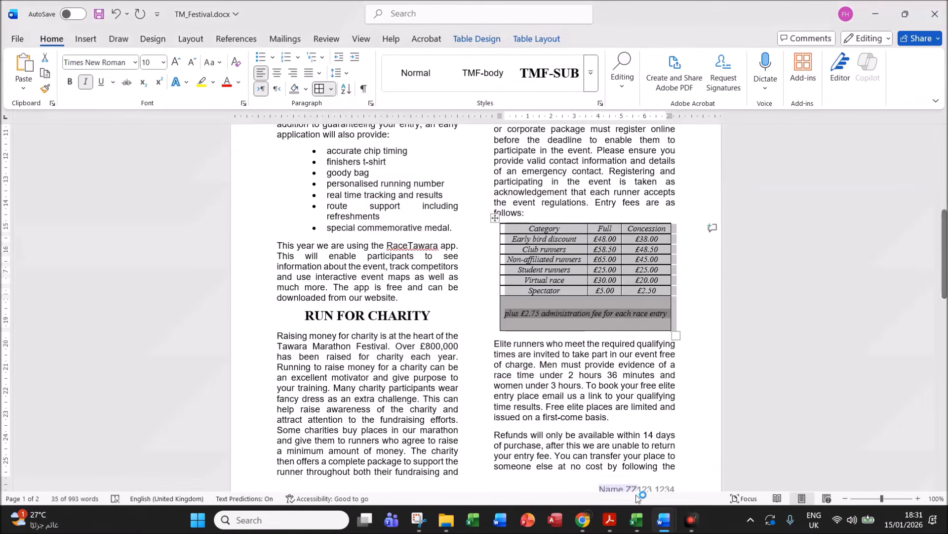
{"action": "left_click", "coordinate": [616, 517]}
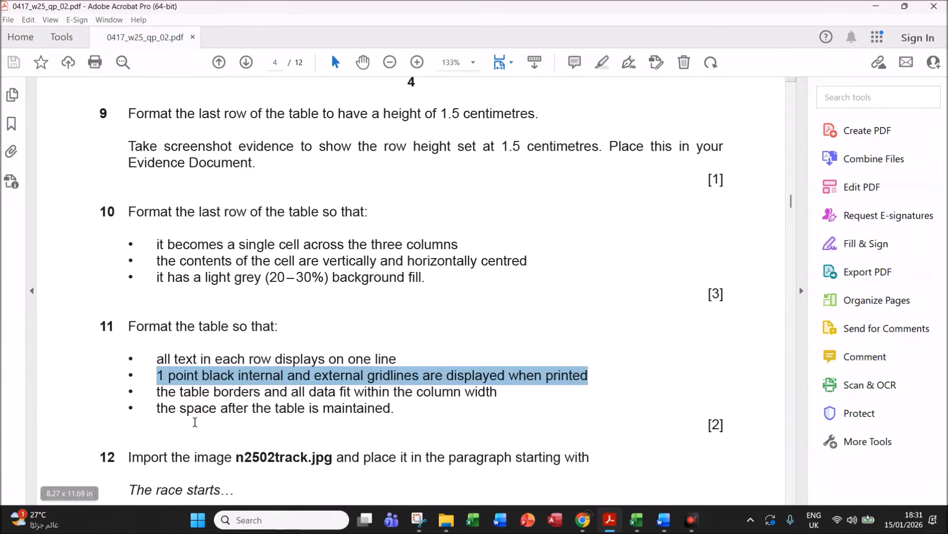
- Mark question 11's borders-within-column-width requirement, then deselect the table in TM_Festival
{"action": "left_click_drag", "start_coordinate": [179, 393], "coordinate": [498, 395]}
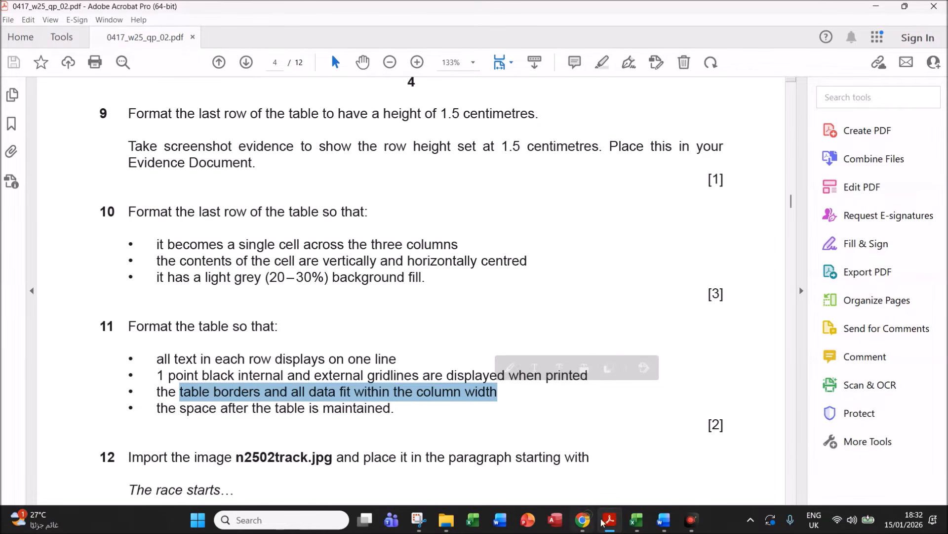
{"action": "mouse_move", "coordinate": [664, 520]}
{"action": "left_click", "coordinate": [710, 486]}
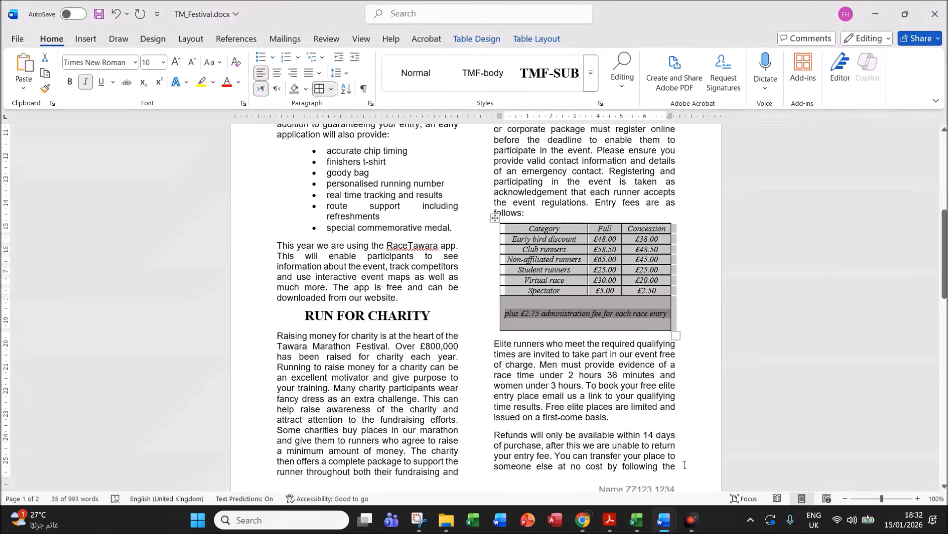
{"action": "left_click", "coordinate": [574, 375]}
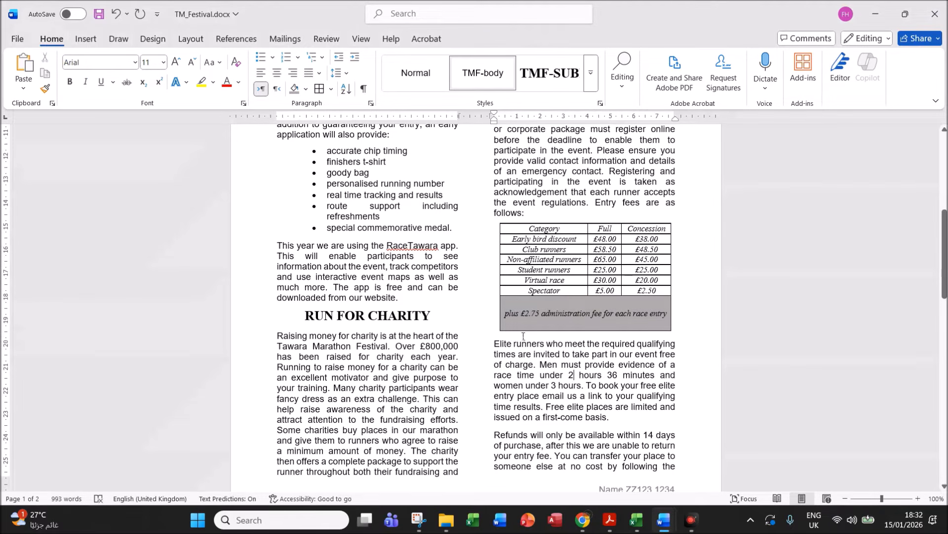
- Read task 12's n2502track.jpg placement instruction, then return to TM_Festival
{"action": "left_click", "coordinate": [610, 520]}
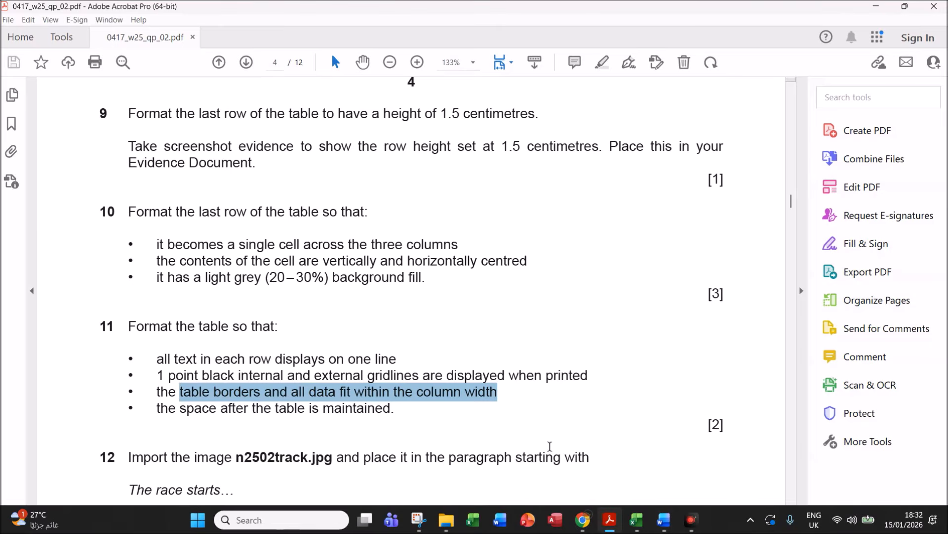
{"action": "scroll", "coordinate": [550, 446], "scroll_direction": "down", "scroll_amount": 4}
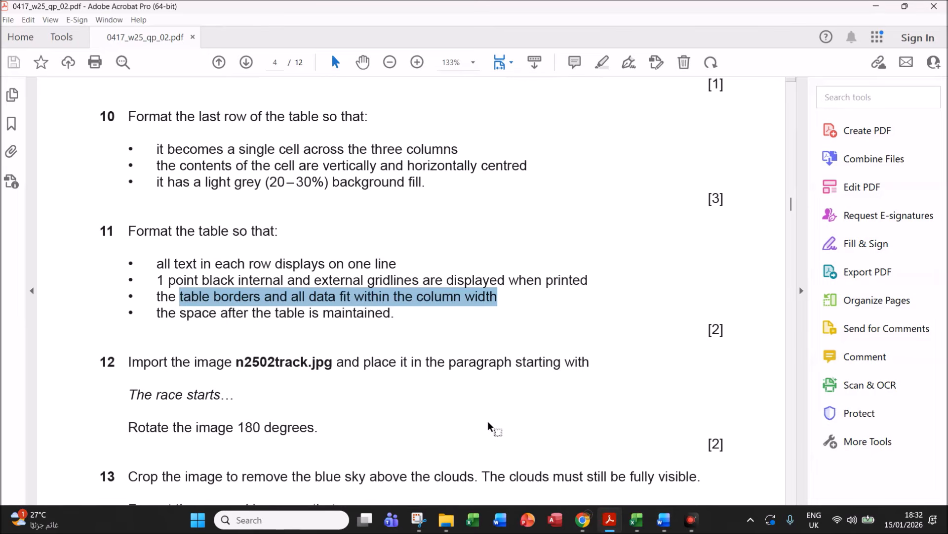
{"action": "left_click_drag", "start_coordinate": [336, 362], "coordinate": [590, 362]}
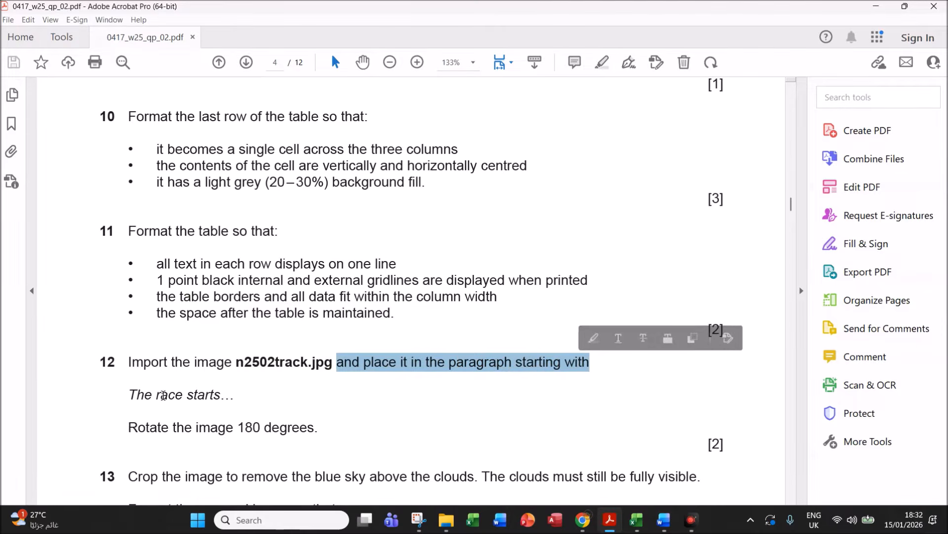
{"action": "mouse_move", "coordinate": [672, 525]}
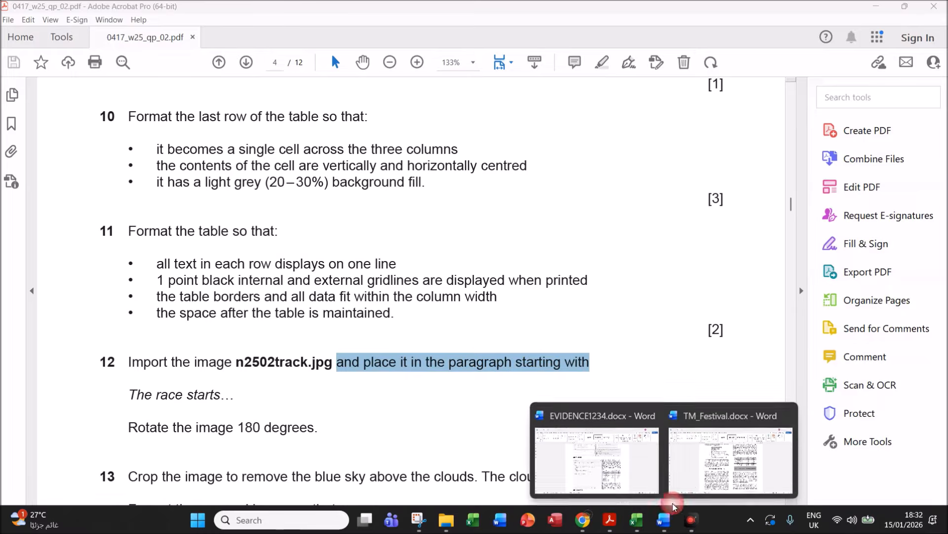
{"action": "left_click", "coordinate": [671, 464]}
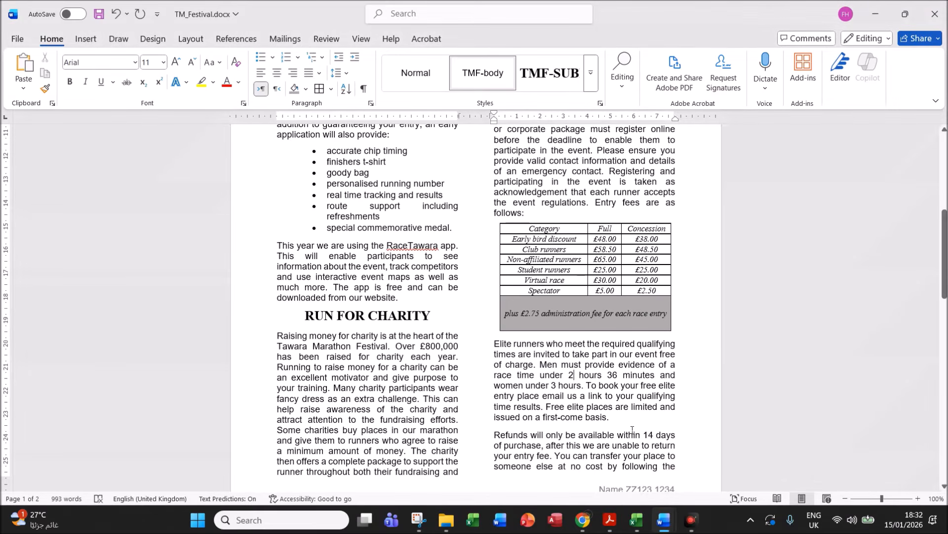
- Search for 'the r' to locate the paragraph beginning 'The race starts'
{"action": "scroll", "coordinate": [632, 430], "scroll_direction": "up", "scroll_amount": 6}
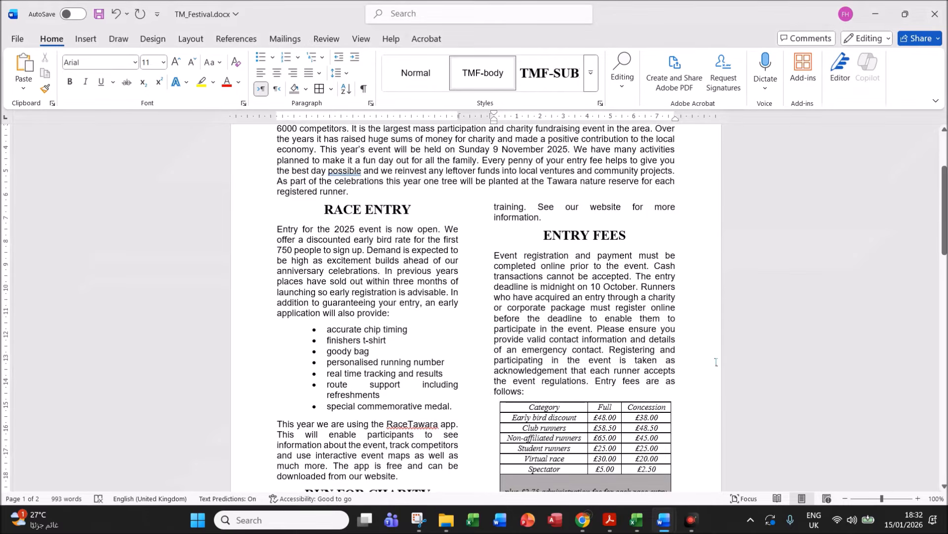
{"action": "key", "text": "ctrl+f"}
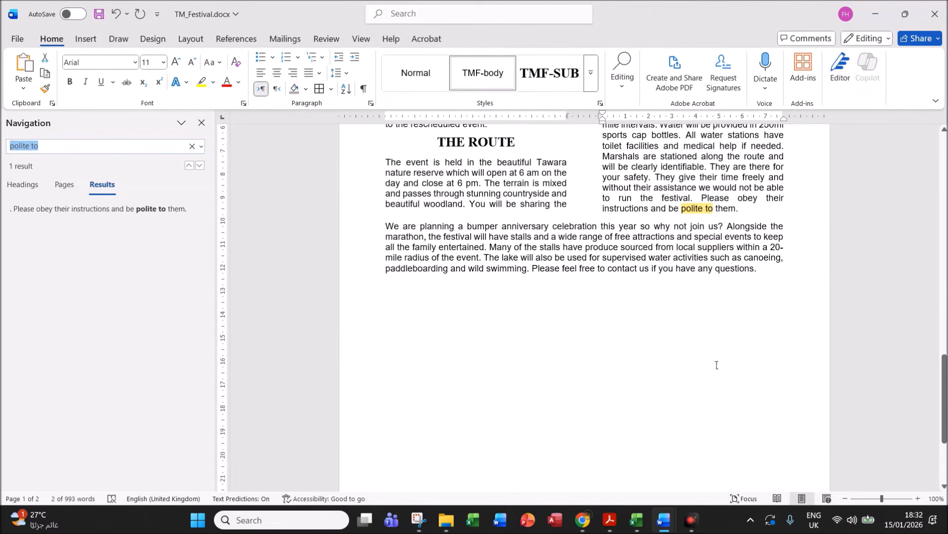
{"action": "type", "text": "the "}
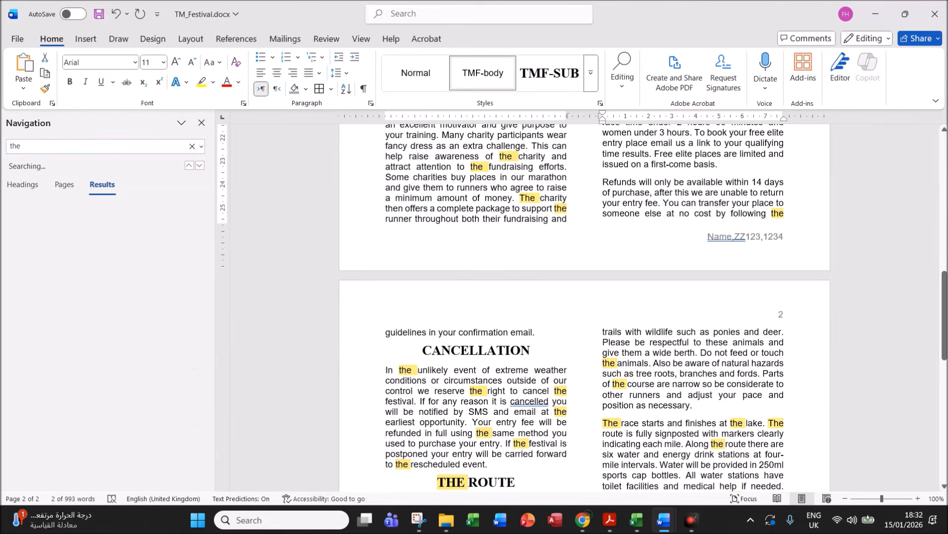
{"action": "type", "text": "race"}
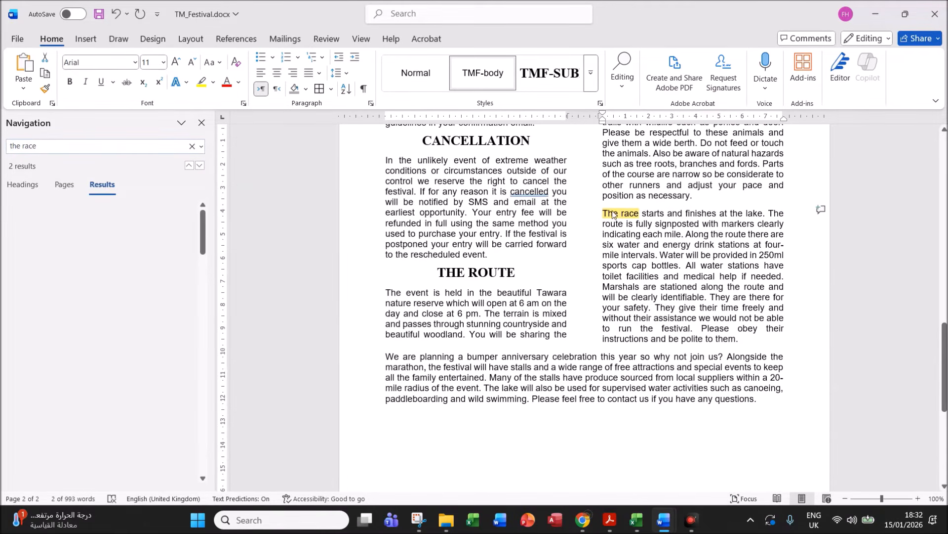
{"action": "left_click", "coordinate": [201, 123]}
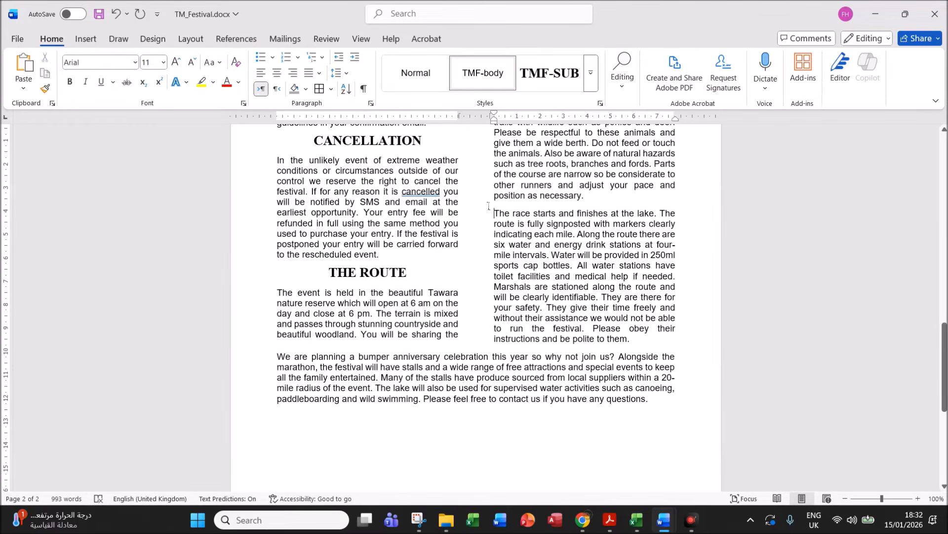
- Insert n2502track.jpg from this device at that paragraph's start, then note the rotate-180° instruction
{"action": "left_click", "coordinate": [85, 39]}
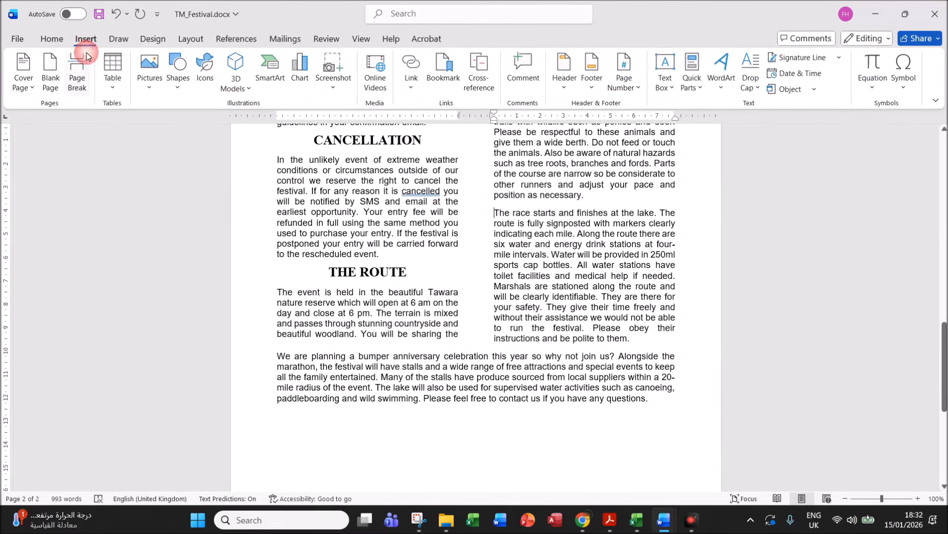
{"action": "left_click", "coordinate": [148, 87]}
{"action": "left_click", "coordinate": [172, 124]}
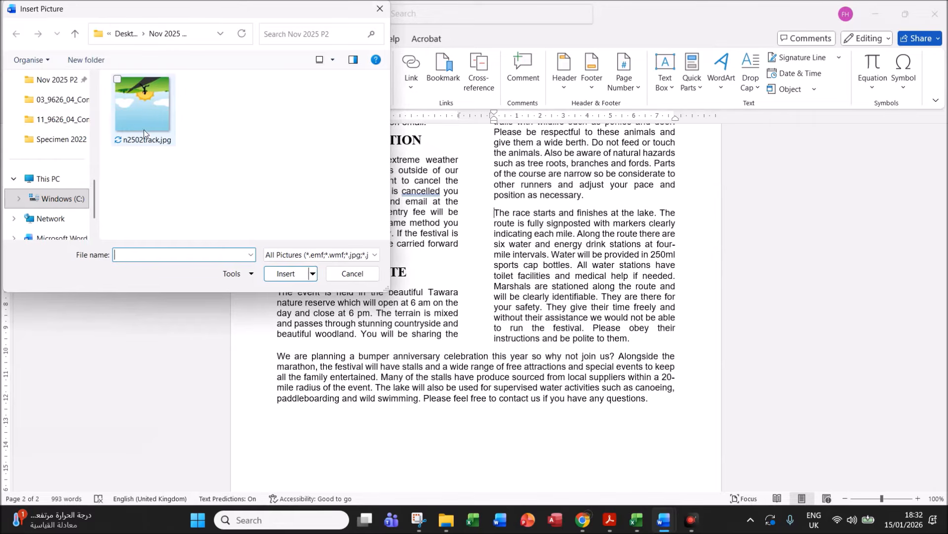
{"action": "left_click", "coordinate": [148, 114]}
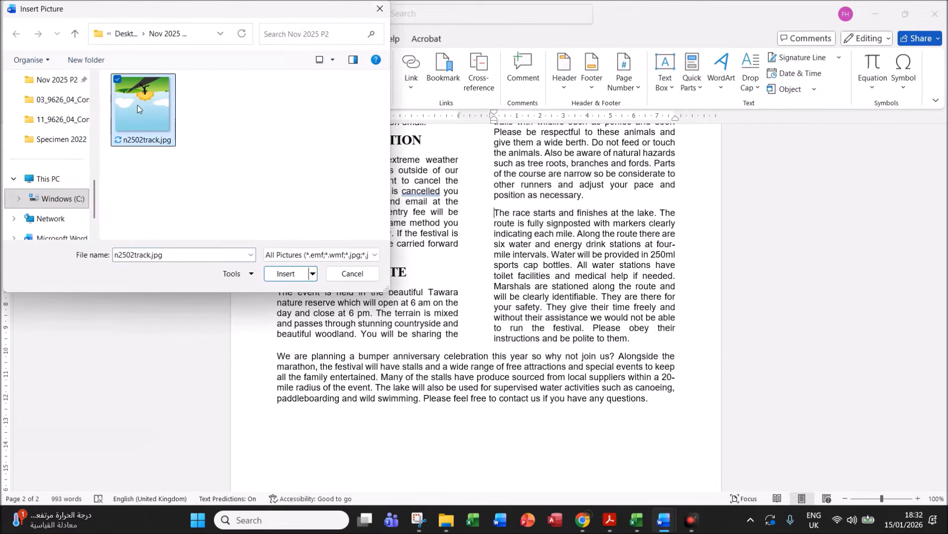
{"action": "left_click", "coordinate": [294, 274]}
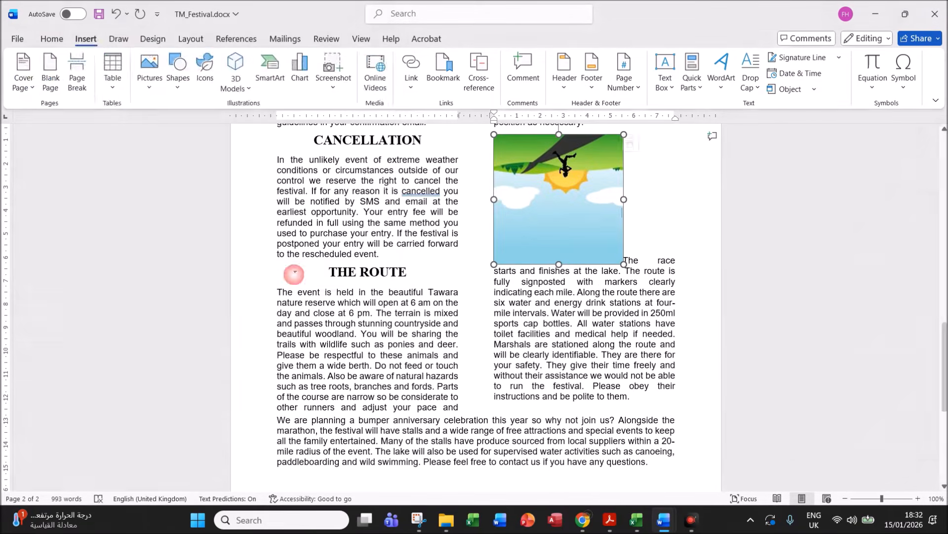
{"action": "left_click", "coordinate": [611, 527]}
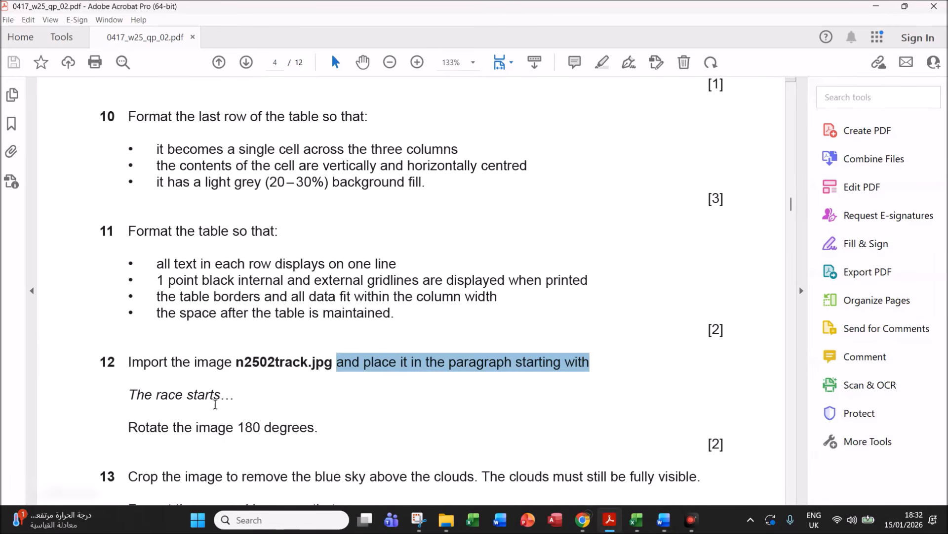
{"action": "left_click_drag", "start_coordinate": [192, 428], "coordinate": [319, 428]}
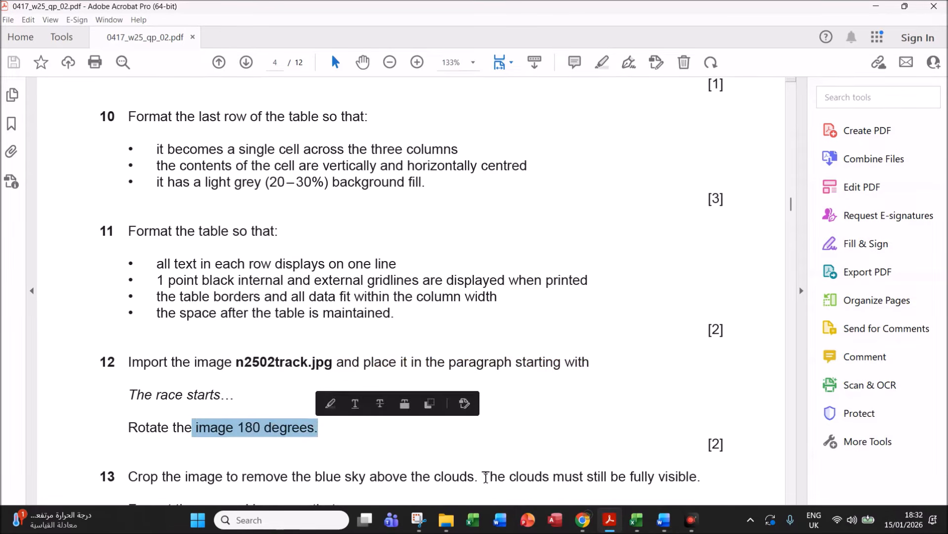
- Set the n2502track.jpg picture's rotation to 180° in Size and Position
{"action": "mouse_move", "coordinate": [661, 519]}
{"action": "left_click", "coordinate": [701, 477]}
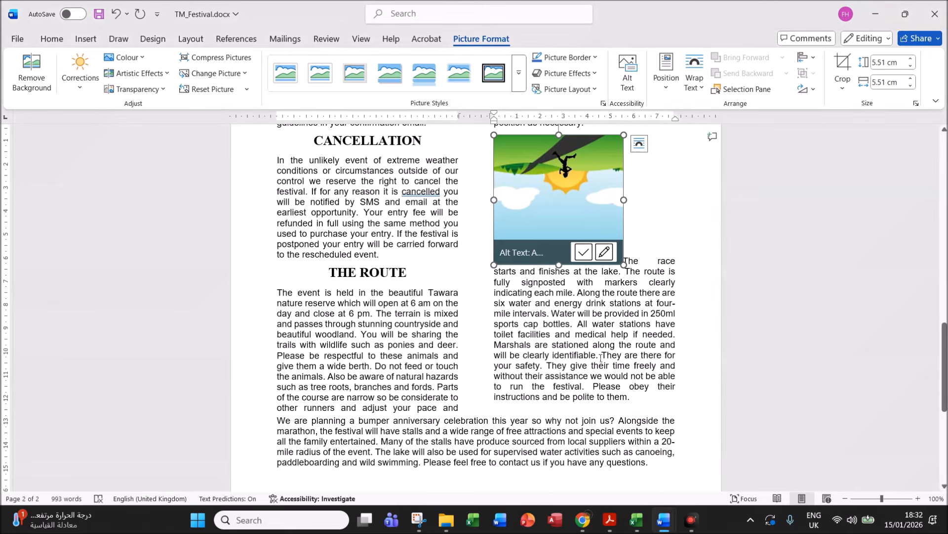
{"action": "right_click", "coordinate": [528, 209]}
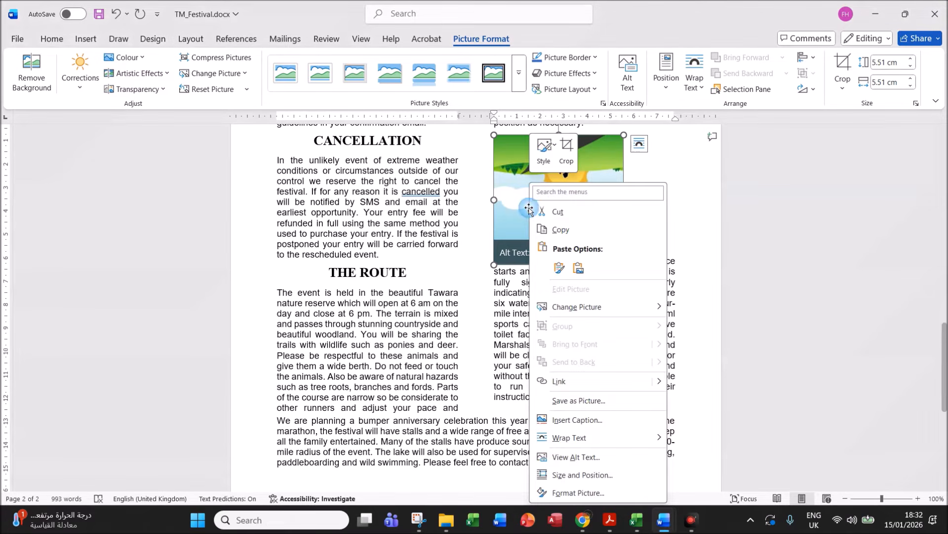
{"action": "left_click", "coordinate": [599, 476]}
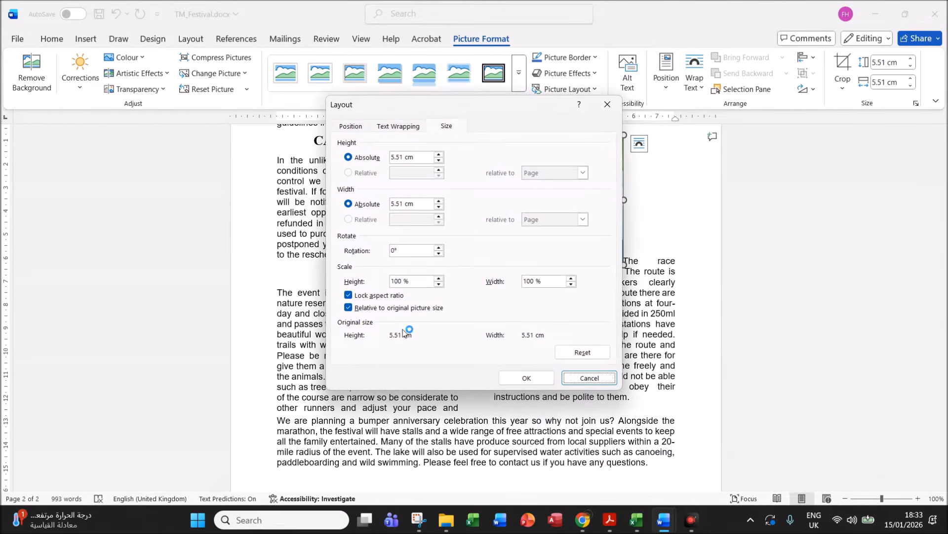
{"action": "left_click", "coordinate": [403, 253]}
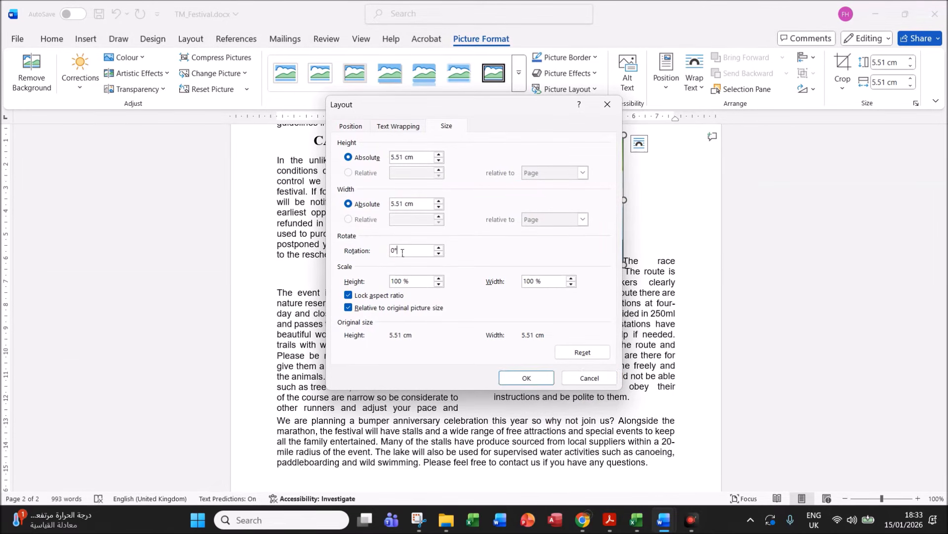
{"action": "type", "text": "18"}
{"action": "left_click", "coordinate": [517, 379]}
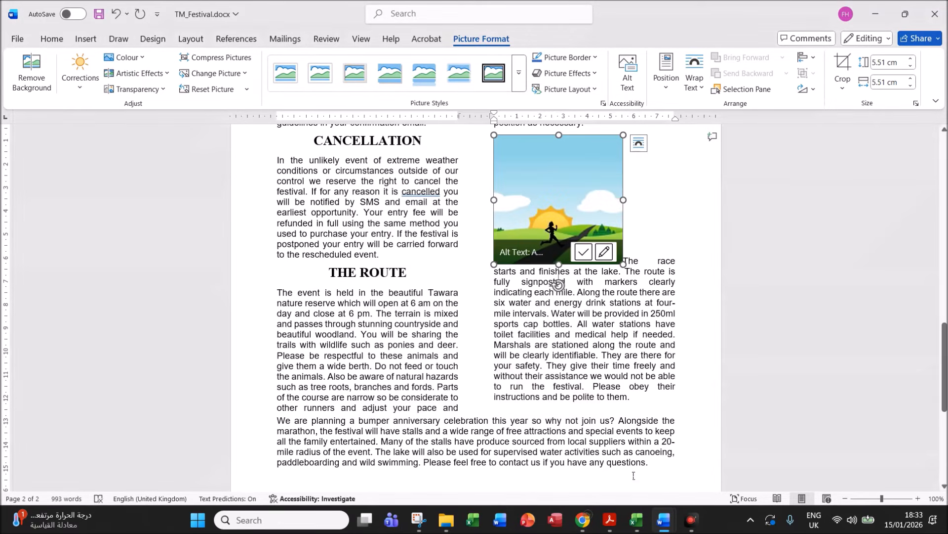
{"action": "left_click", "coordinate": [610, 519]}
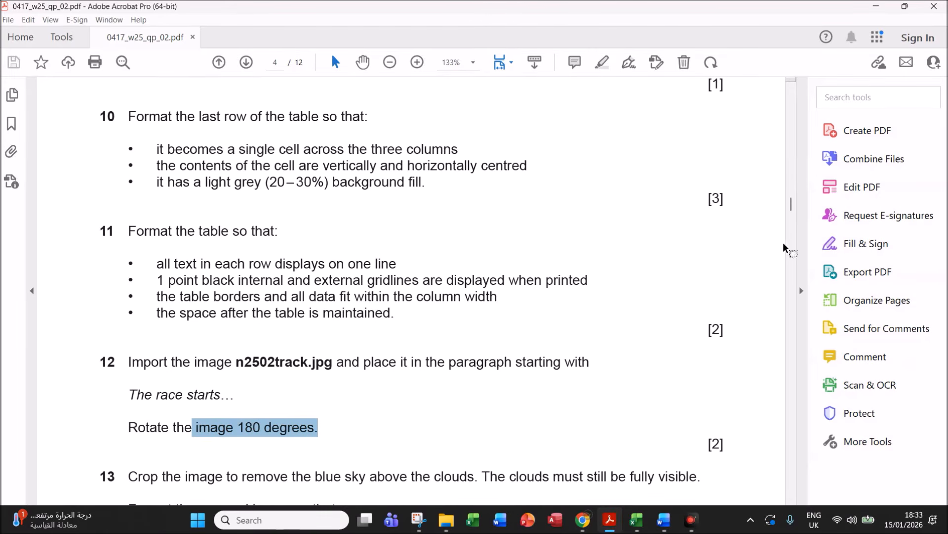
- Scroll the question paper to question 13's crop, 3.5 cm resize, right-align and wrap instructions
{"action": "left_click_drag", "start_coordinate": [793, 208], "coordinate": [794, 213]}
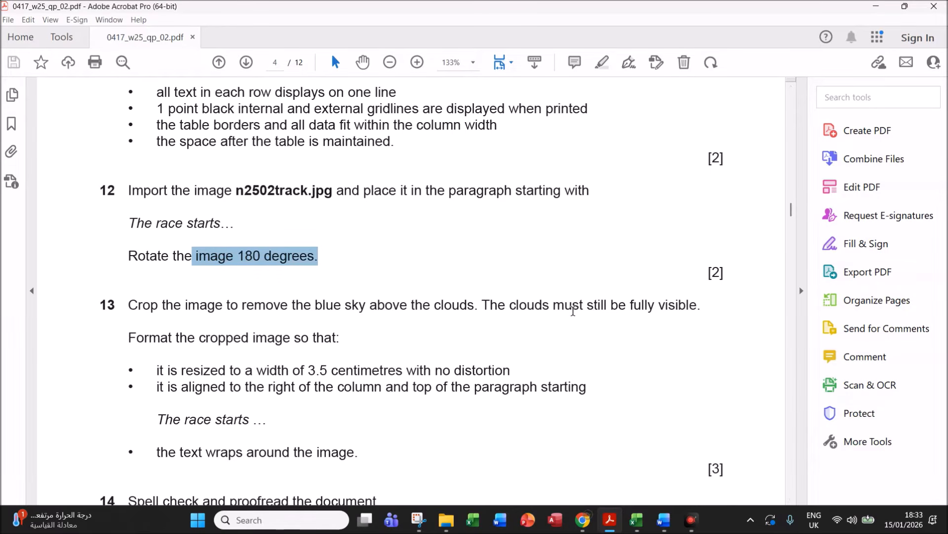
- Crop the blue sky off the top of the runner picture, down to just above the clouds
{"action": "mouse_move", "coordinate": [664, 522]}
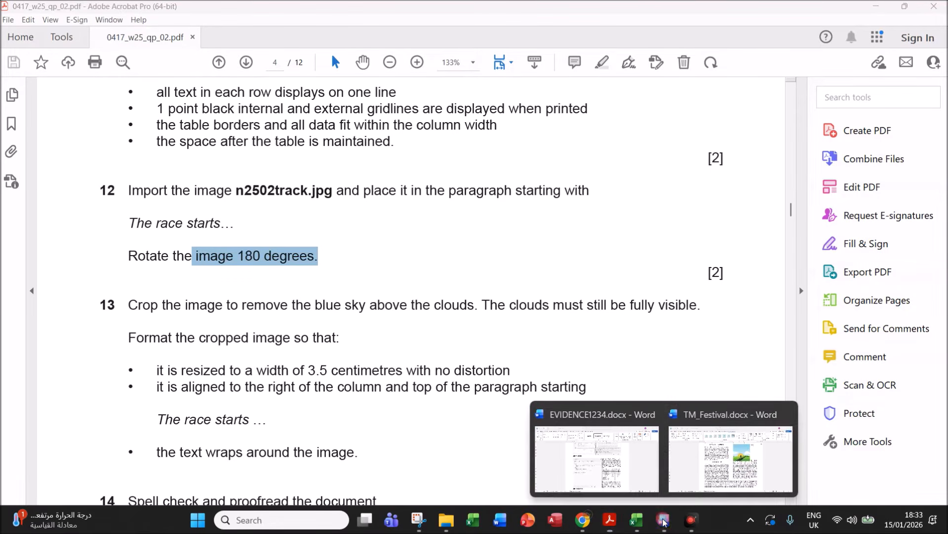
{"action": "left_click", "coordinate": [687, 479]}
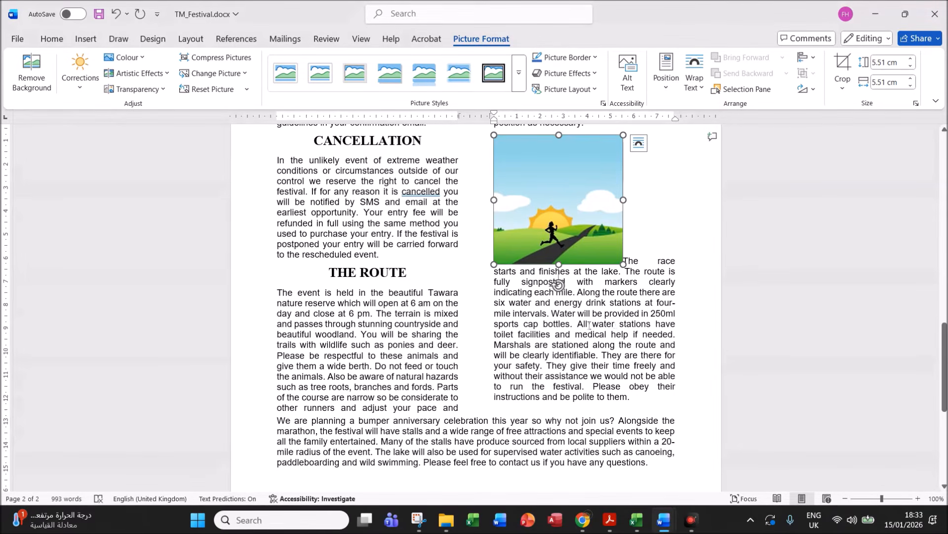
{"action": "left_click", "coordinate": [851, 69]}
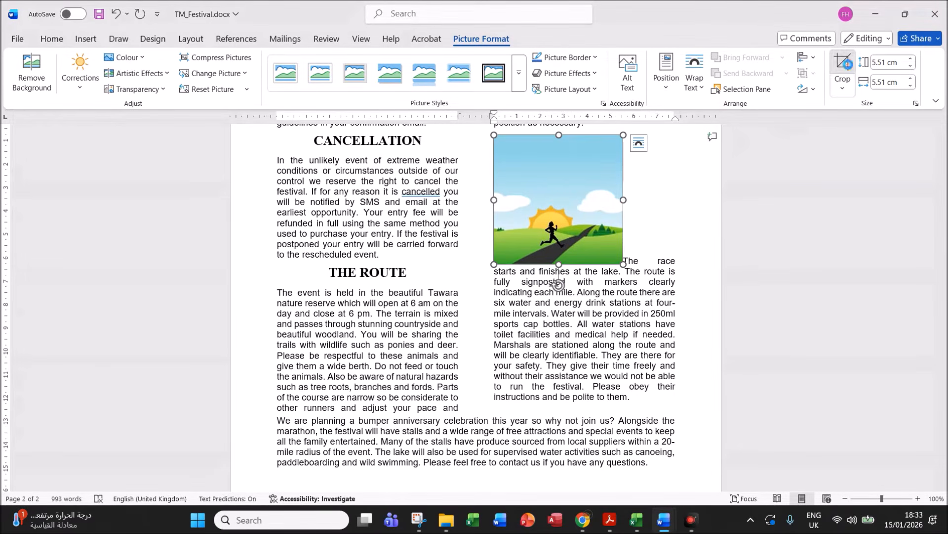
{"action": "left_click_drag", "start_coordinate": [559, 135], "coordinate": [574, 188]}
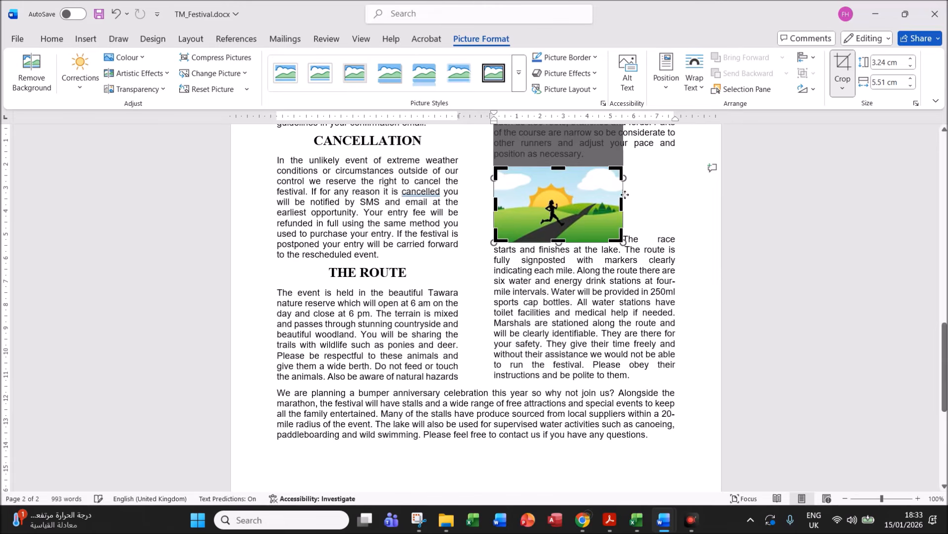
{"action": "left_click", "coordinate": [650, 190]}
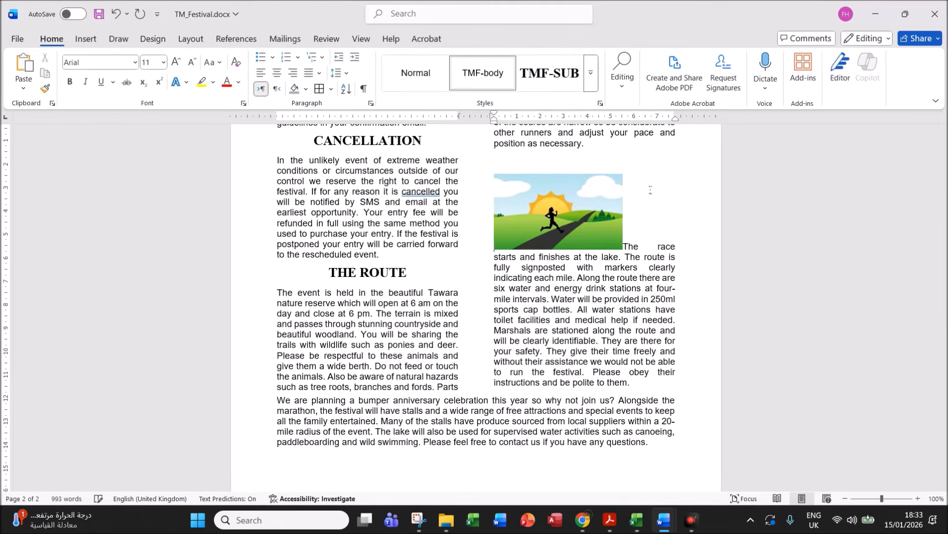
{"action": "left_click", "coordinate": [573, 217]}
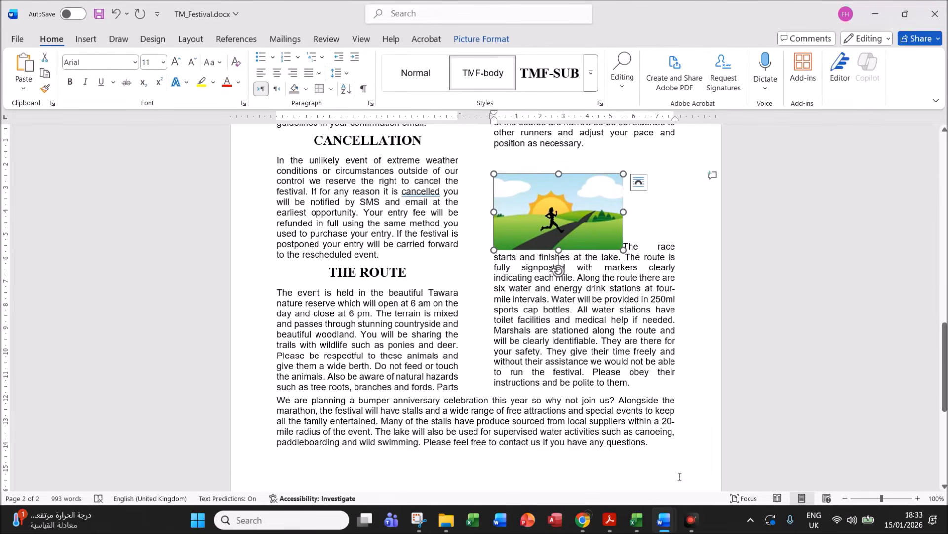
- Highlight question 13's 3.5 cm width and text-wrapping requirements in the question paper
{"action": "left_click", "coordinate": [610, 519]}
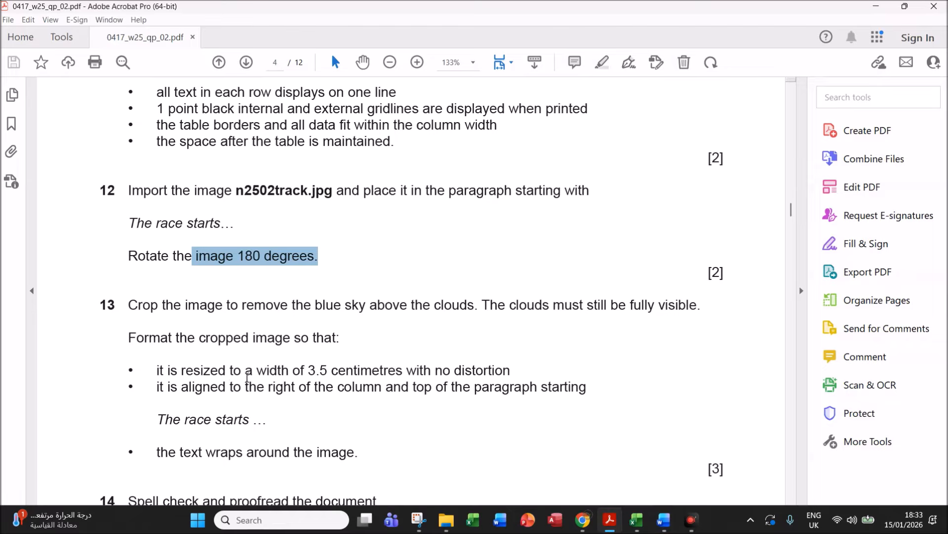
{"action": "left_click_drag", "start_coordinate": [256, 370], "coordinate": [514, 365]}
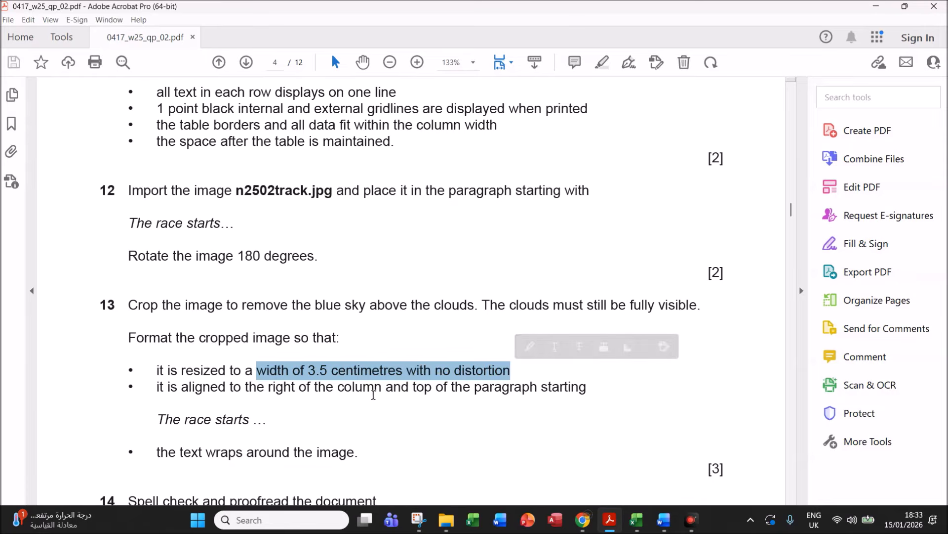
{"action": "scroll", "coordinate": [409, 398], "scroll_direction": "down", "scroll_amount": 1}
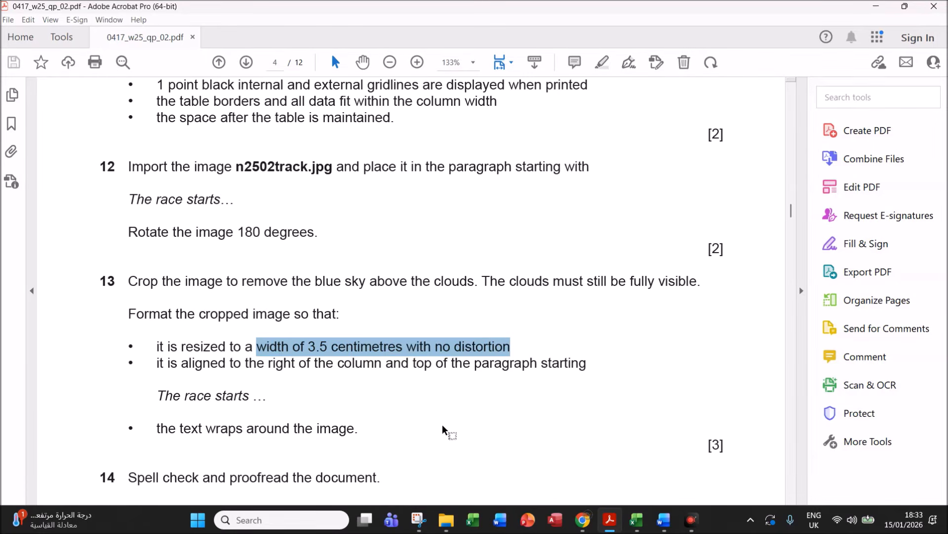
{"action": "left_click_drag", "start_coordinate": [158, 428], "coordinate": [350, 433]}
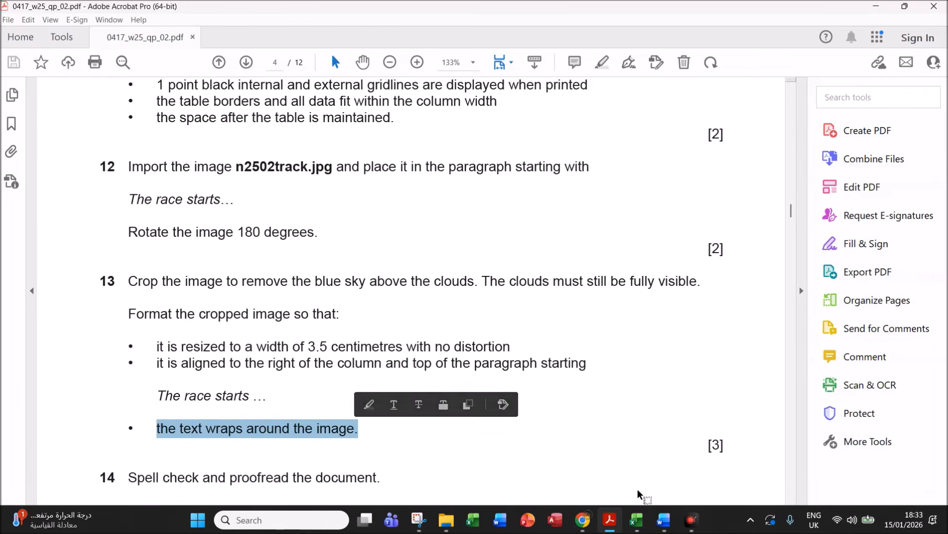
- Set the cropped runner picture's absolute width to 3.5 cm with aspect ratio locked in Size and Position
{"action": "mouse_move", "coordinate": [663, 519]}
{"action": "left_click", "coordinate": [701, 470]}
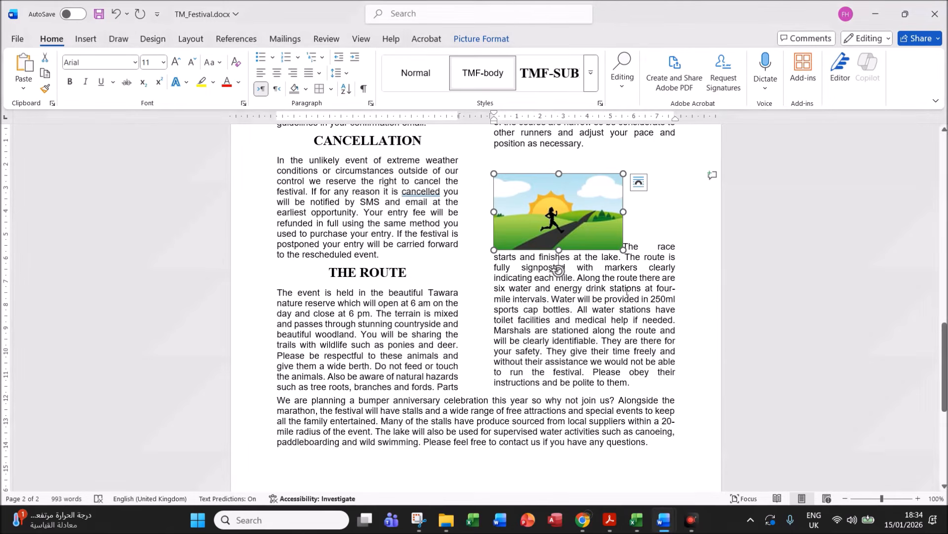
{"action": "right_click", "coordinate": [563, 216]}
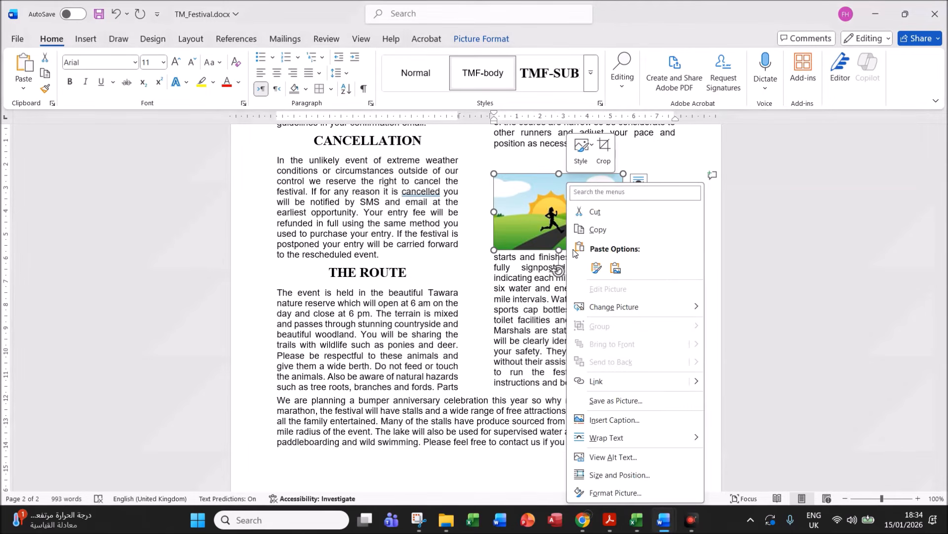
{"action": "left_click", "coordinate": [617, 475]}
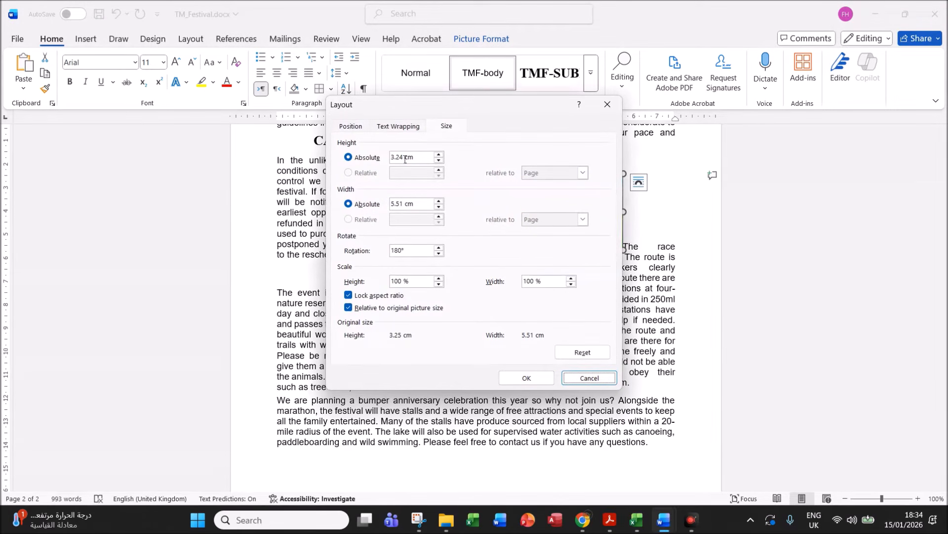
{"action": "left_click_drag", "start_coordinate": [405, 204], "coordinate": [388, 204]}
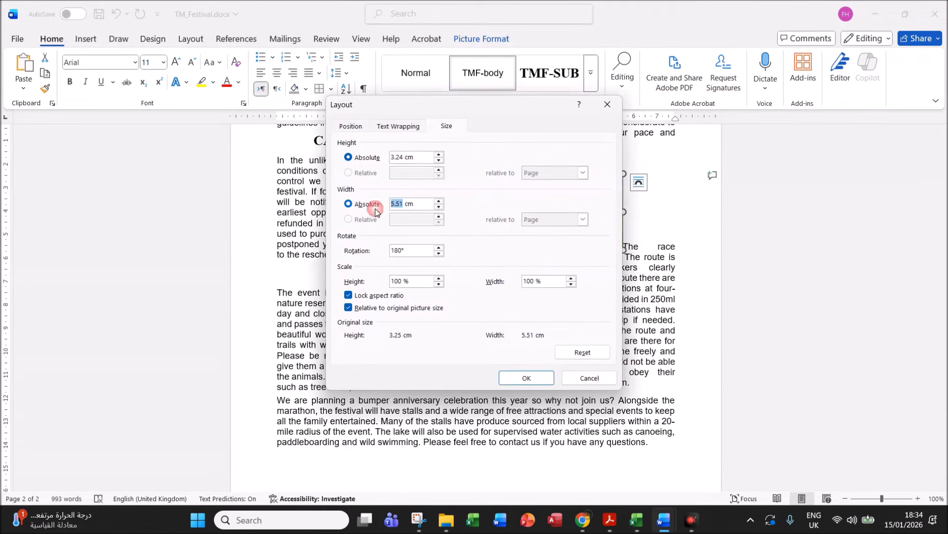
{"action": "type", "text": "3"}
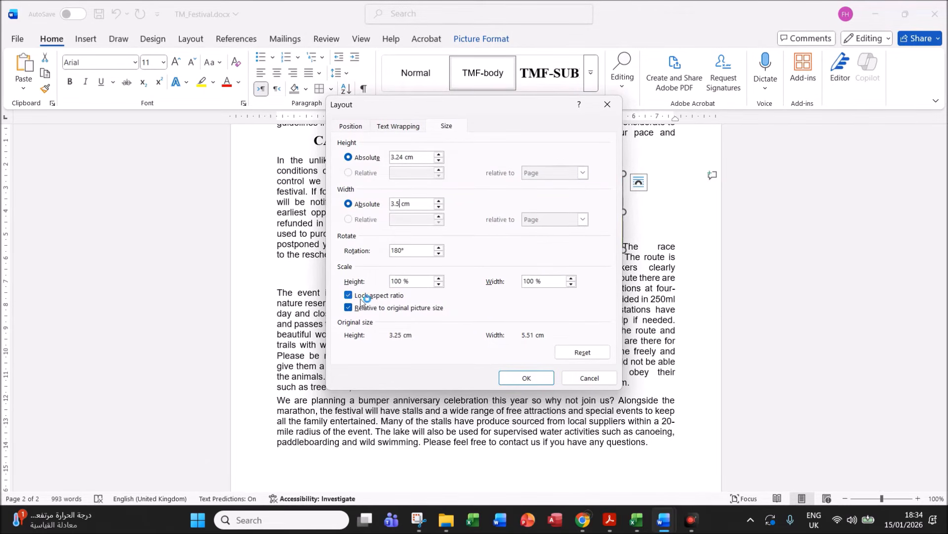
{"action": "left_click", "coordinate": [520, 381]}
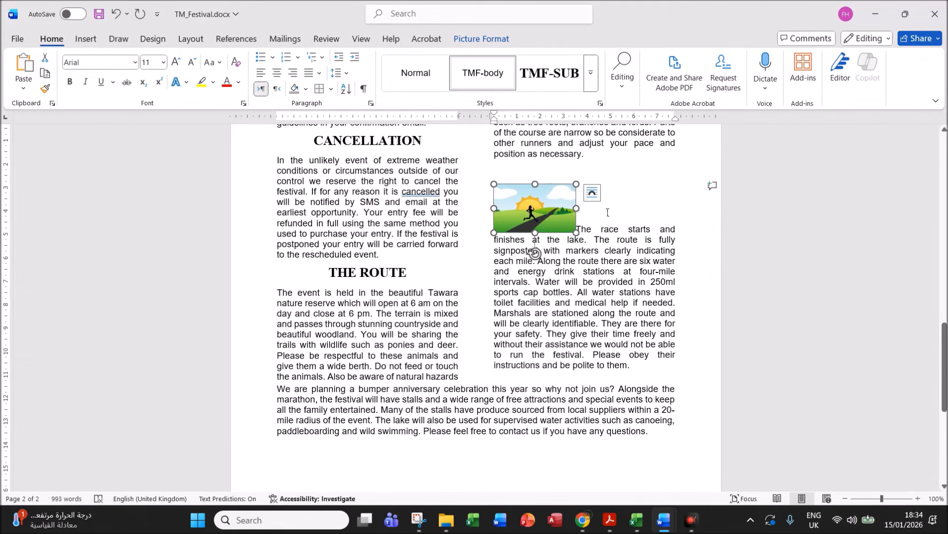
{"action": "scroll", "coordinate": [630, 218], "scroll_direction": "down", "scroll_amount": 3}
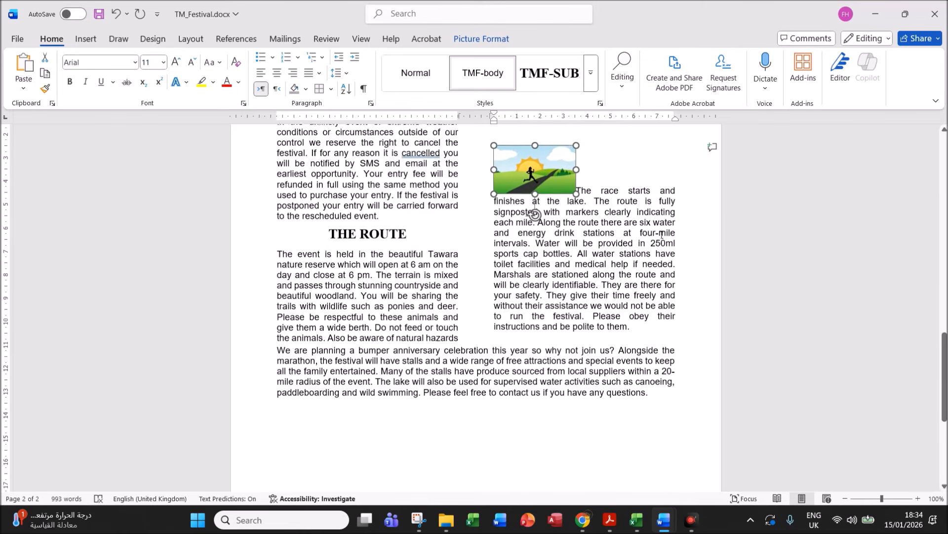
- Give the runner picture Square text wrapping
{"action": "scroll", "coordinate": [572, 156], "scroll_direction": "up", "scroll_amount": 5}
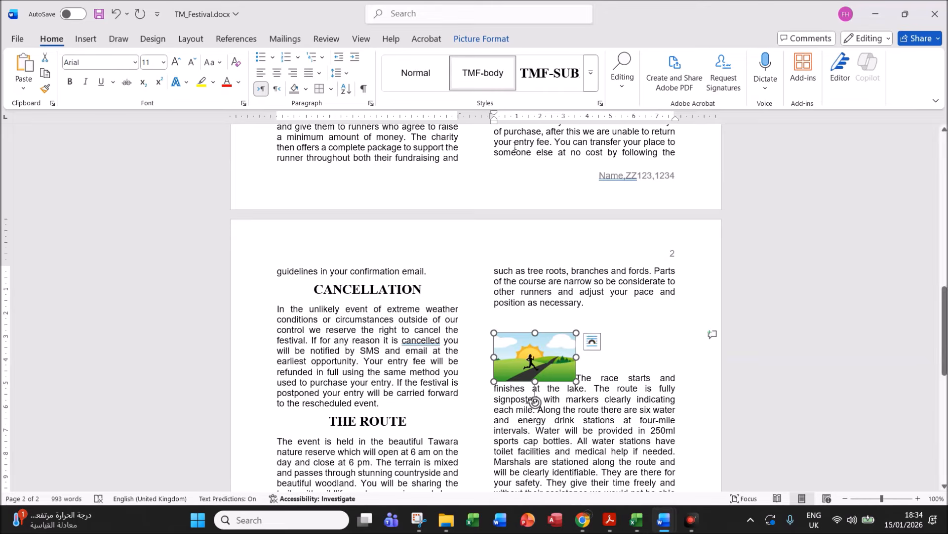
{"action": "left_click", "coordinate": [481, 40]}
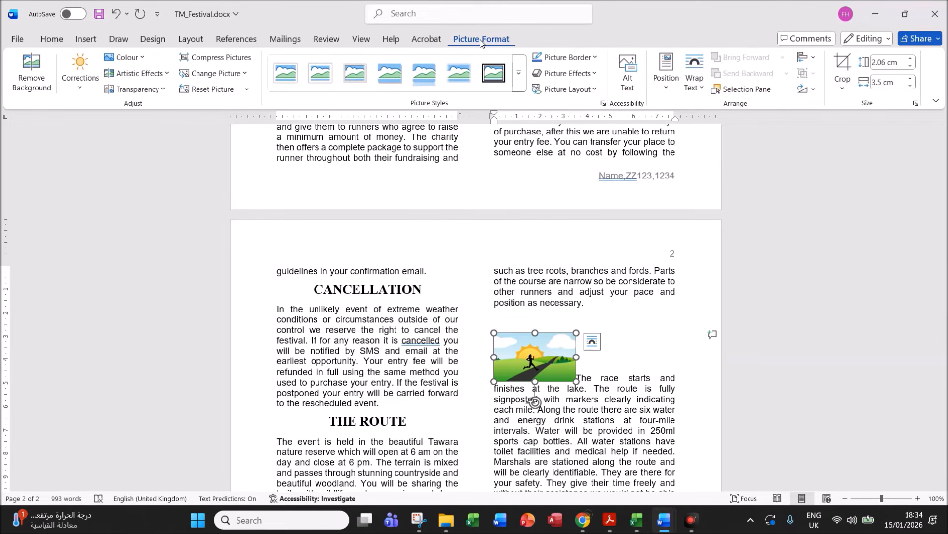
{"action": "left_click", "coordinate": [704, 92]}
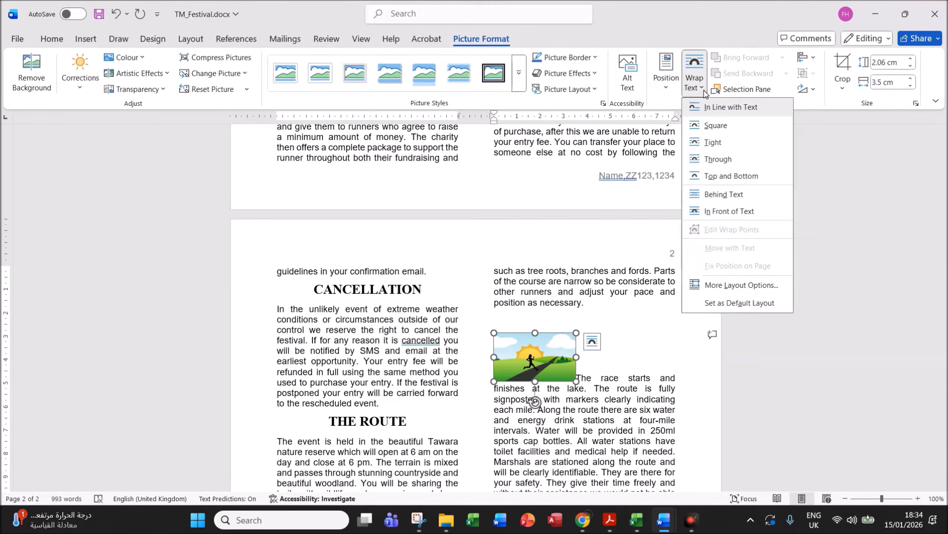
{"action": "left_click", "coordinate": [710, 128]}
- Move the picture to the column's right edge, level with the first line of 'The race starts'
{"action": "left_click_drag", "start_coordinate": [565, 358], "coordinate": [661, 354]}
{"action": "left_click", "coordinate": [563, 342]}
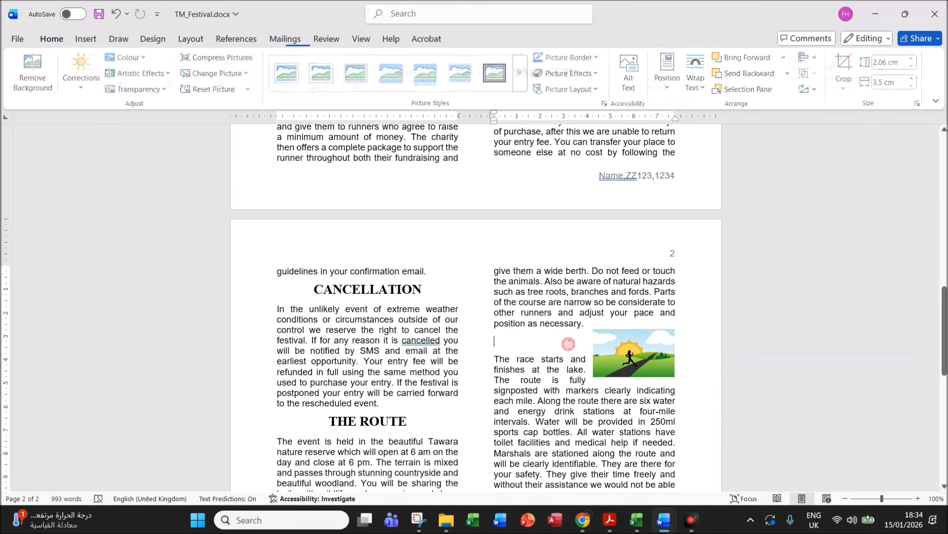
{"action": "key", "text": "ctrl+z"}
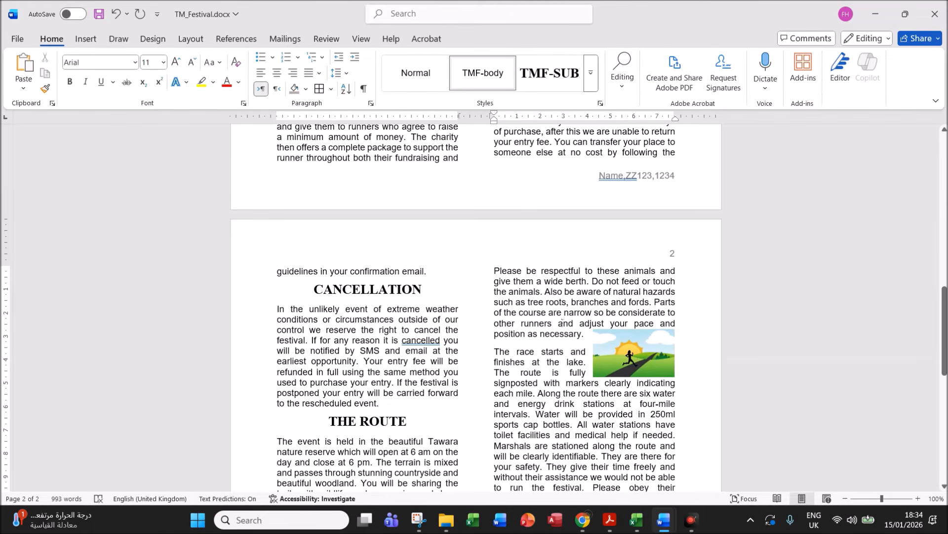
{"action": "mouse_move", "coordinate": [654, 359]}
{"action": "left_mouse_down"}
{"action": "mouse_move", "coordinate": [653, 389]}
{"action": "mouse_move", "coordinate": [652, 371]}
{"action": "left_mouse_up"}
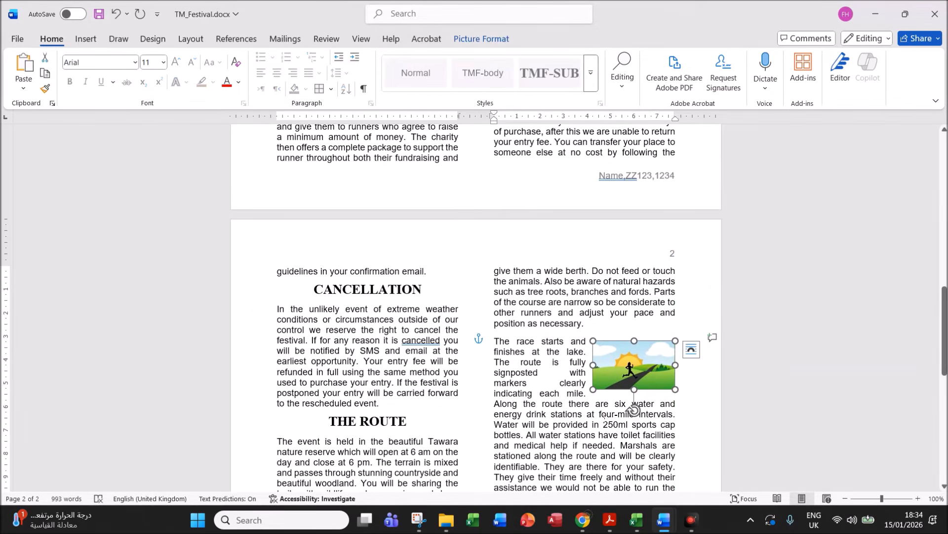
{"action": "left_click", "coordinate": [602, 415]}
{"action": "left_click", "coordinate": [634, 374]}
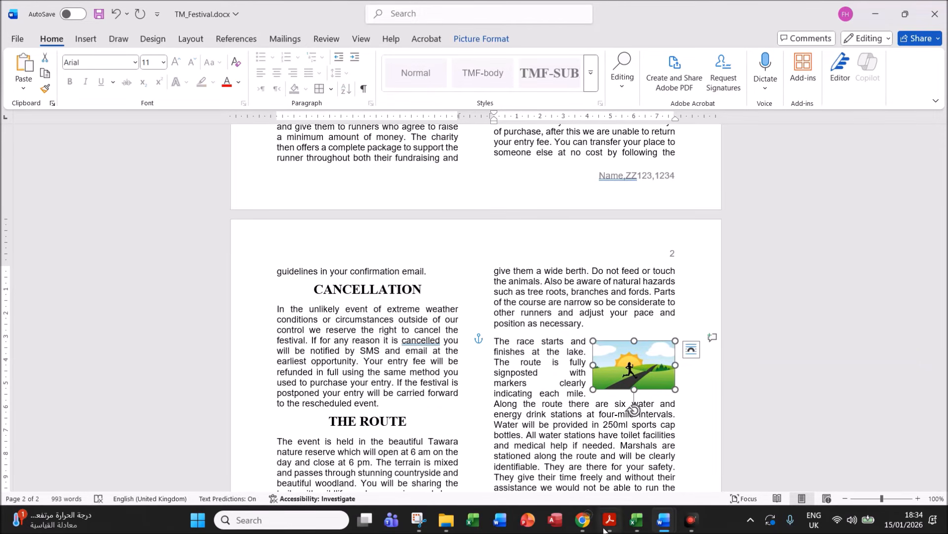
{"action": "mouse_move", "coordinate": [610, 519]}
{"action": "left_click", "coordinate": [583, 469]}
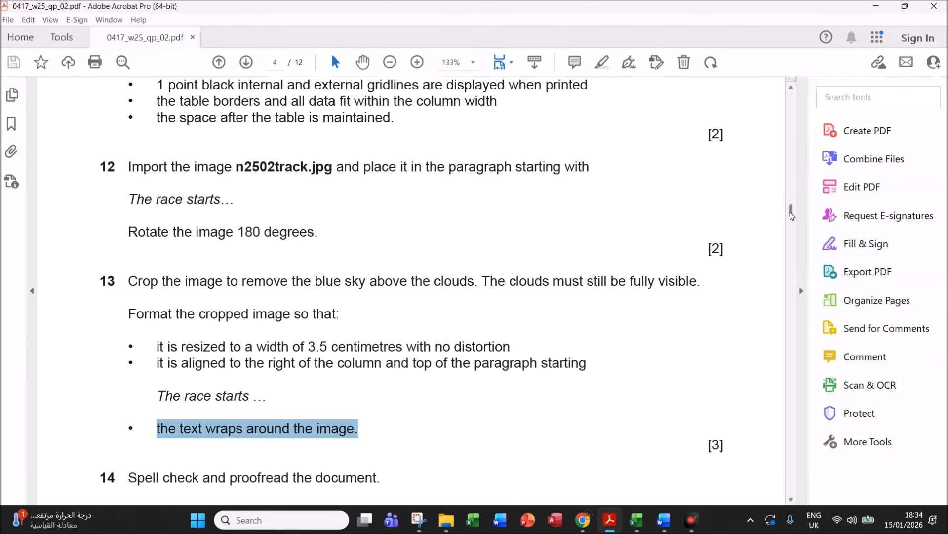
- Scroll the question paper down to question 14's spell check checklist
{"action": "scroll", "coordinate": [791, 214], "scroll_direction": "down", "scroll_amount": 4}
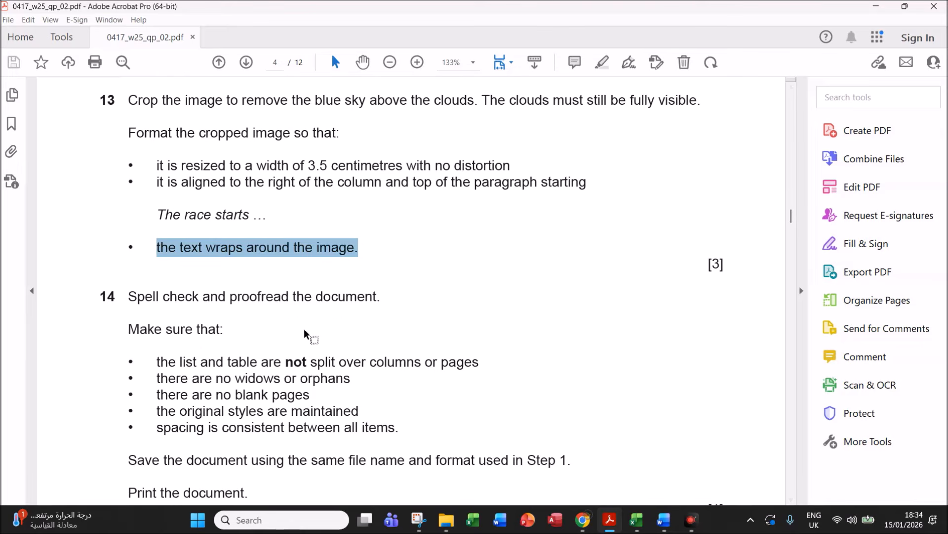
- From the top of TM_Festival.docx, run Review > Editor to check spelling and grammar
{"action": "mouse_move", "coordinate": [664, 520]}
{"action": "left_click", "coordinate": [712, 467]}
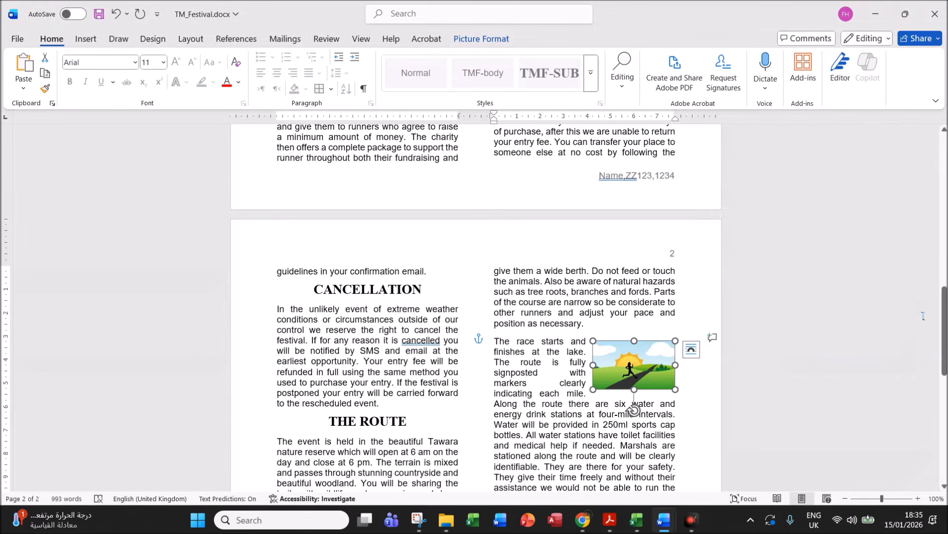
{"action": "left_click_drag", "start_coordinate": [944, 326], "coordinate": [716, 155]}
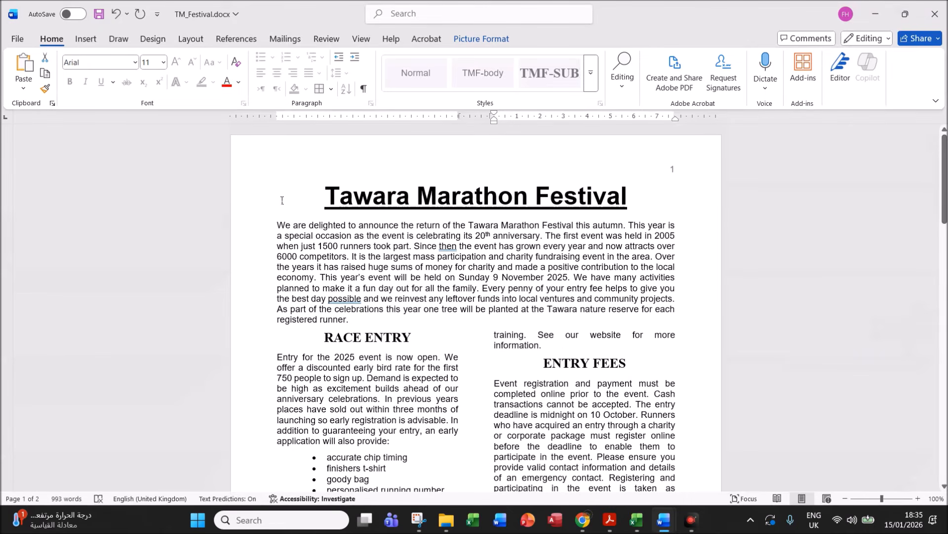
{"action": "left_click", "coordinate": [299, 196]}
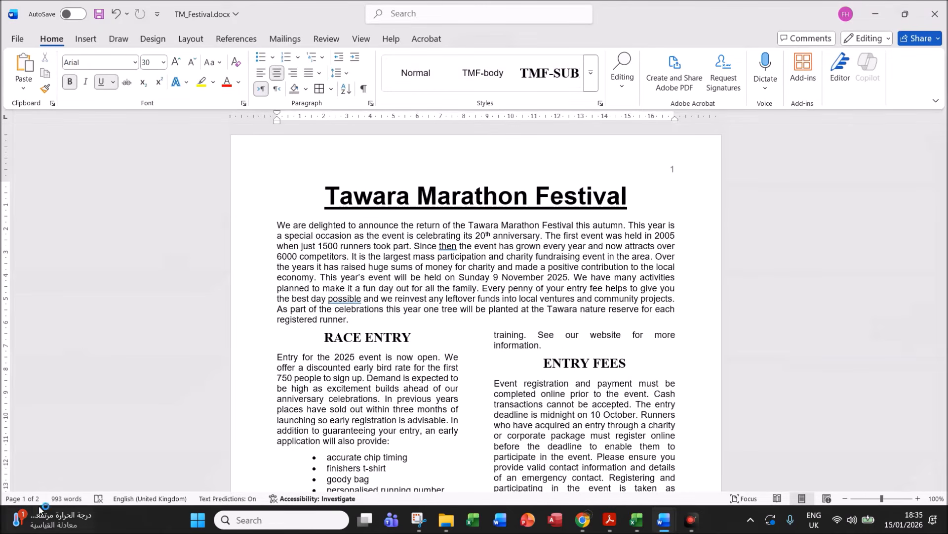
{"action": "left_click", "coordinate": [328, 42]}
{"action": "left_click", "coordinate": [23, 70]}
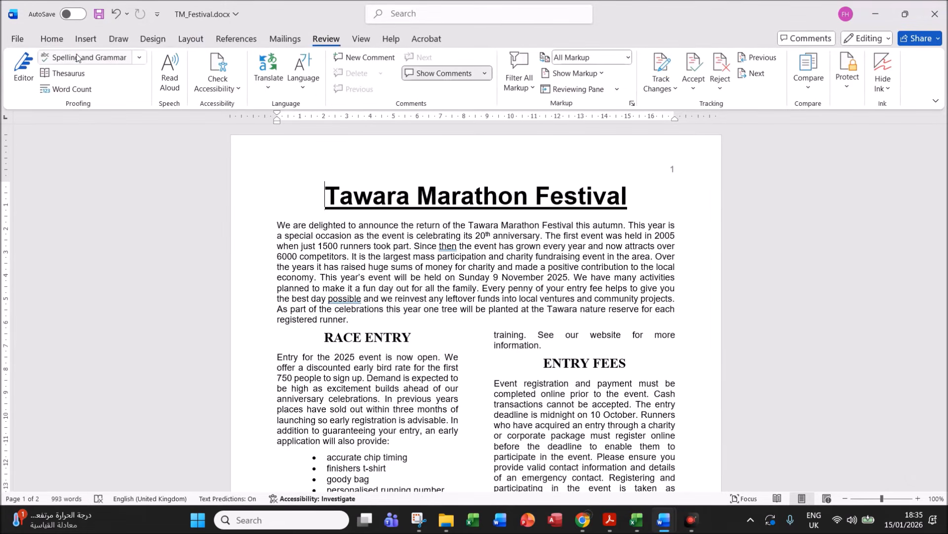
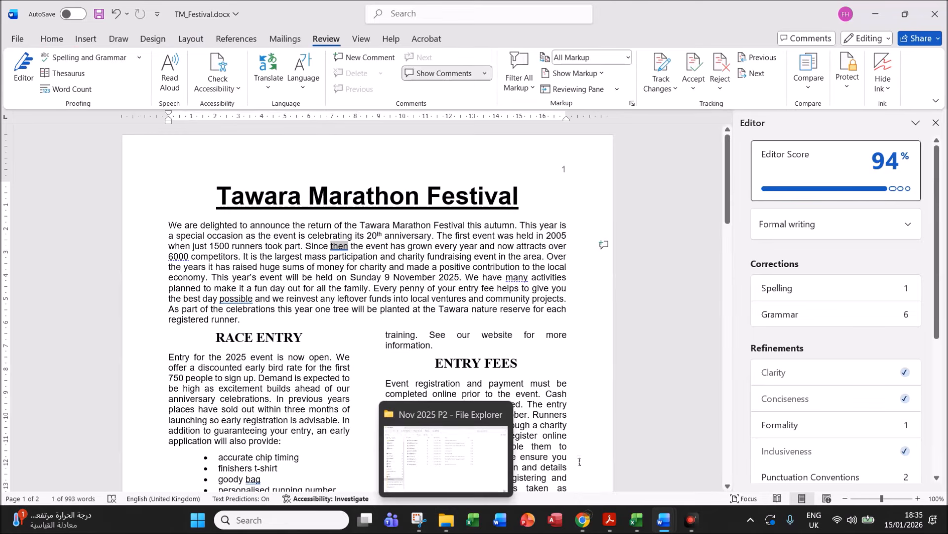
- Ignore all occurrences of 'RaceTawara' so no spelling corrections remain
{"action": "left_click", "coordinate": [792, 292]}
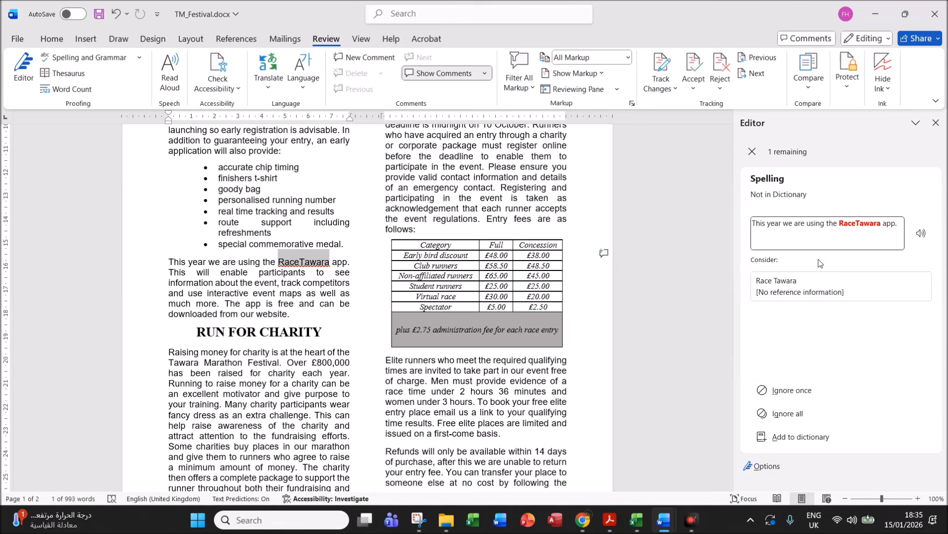
{"action": "left_click", "coordinate": [800, 412]}
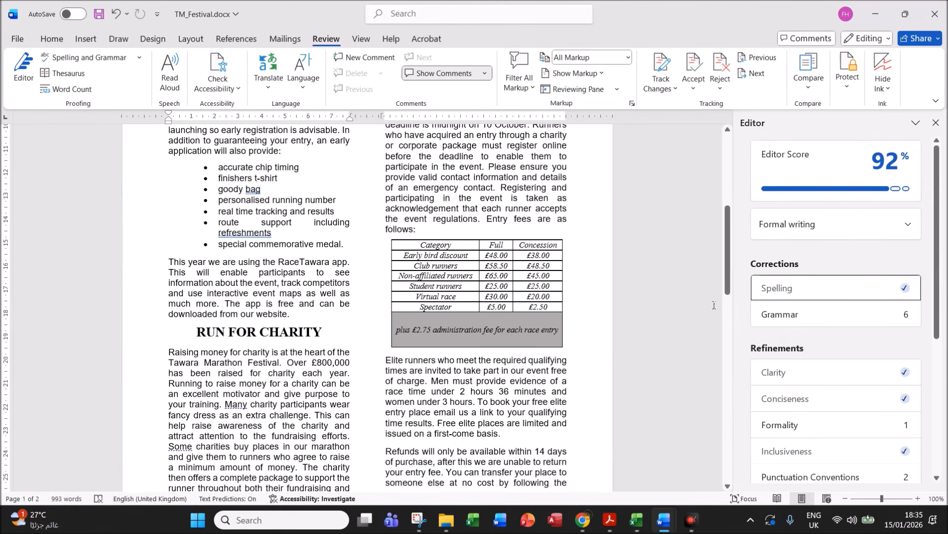
- Highlight the list-and-table requirement line in the exam PDF, then return to TM_Festival.docx
{"action": "left_click", "coordinate": [609, 518]}
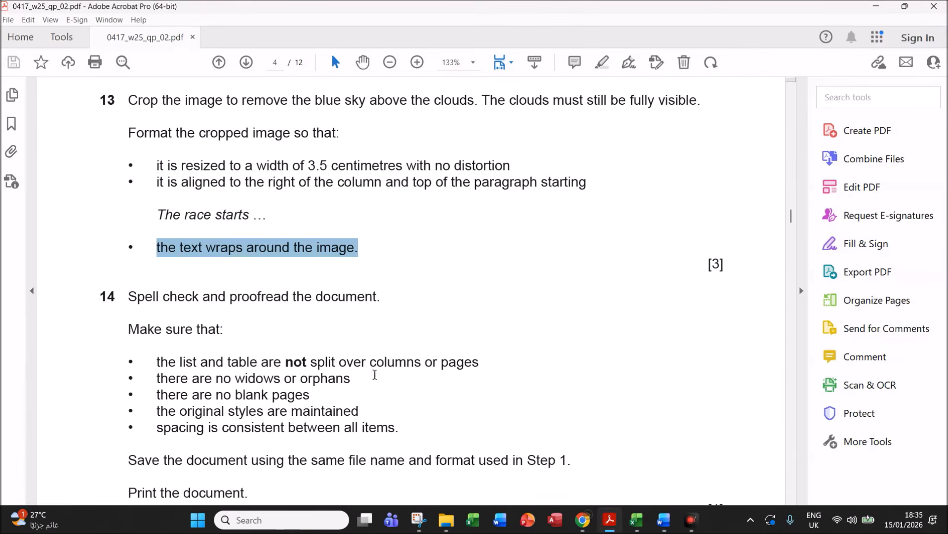
{"action": "left_click_drag", "start_coordinate": [161, 367], "coordinate": [478, 366]}
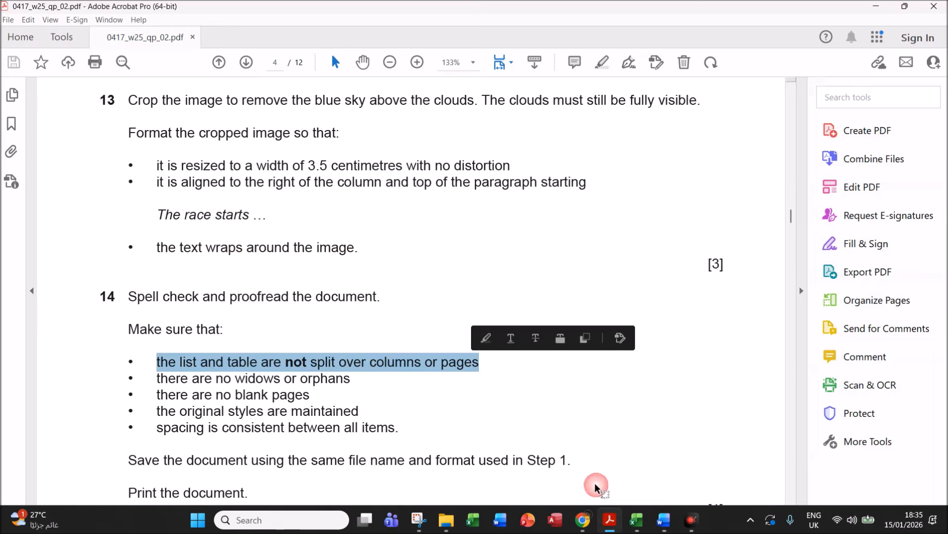
{"action": "mouse_move", "coordinate": [655, 520]}
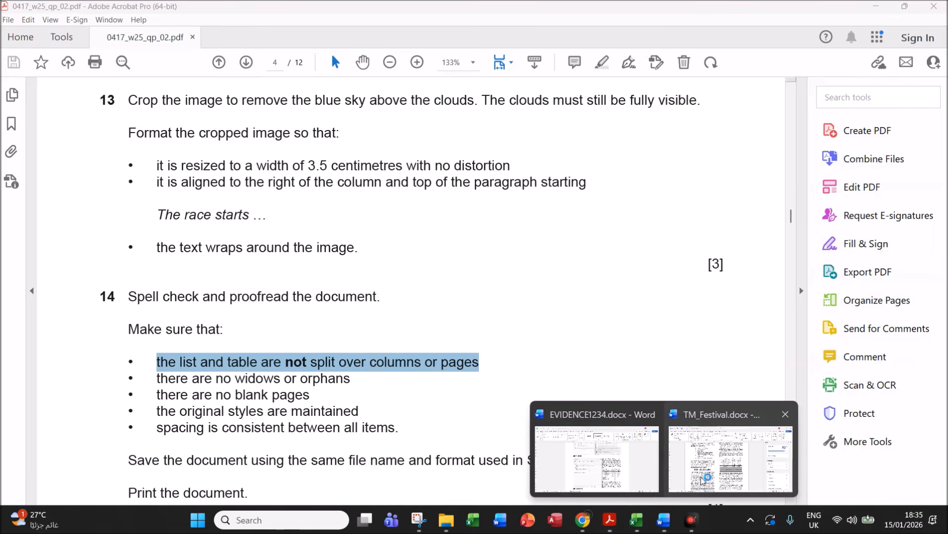
{"action": "left_click", "coordinate": [695, 458]}
{"action": "left_click_drag", "start_coordinate": [727, 290], "coordinate": [734, 188]}
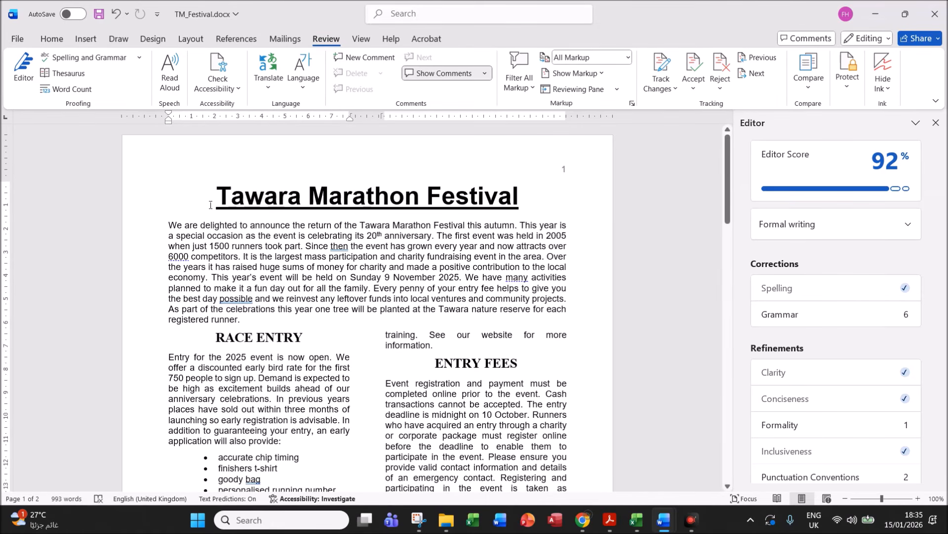
- Select all the document text and tick Widow/Orphan control under Paragraph > Line and Page Breaks
{"action": "left_click_drag", "start_coordinate": [172, 198], "coordinate": [524, 444]}
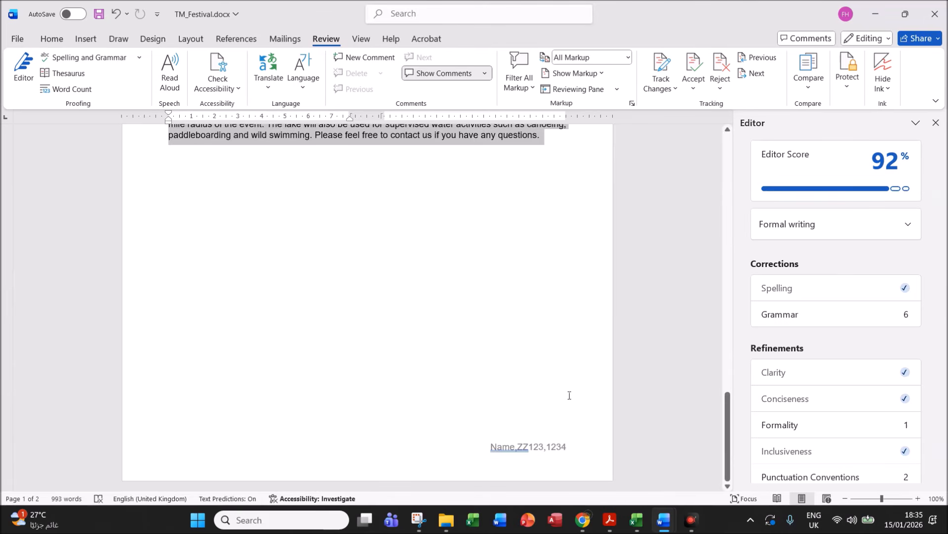
{"action": "right_click", "coordinate": [283, 138]}
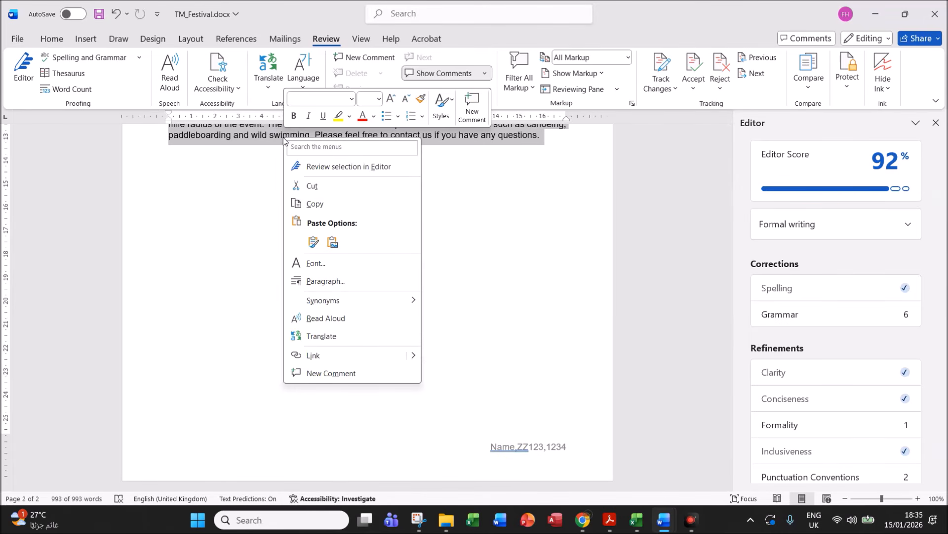
{"action": "left_click", "coordinate": [326, 281]}
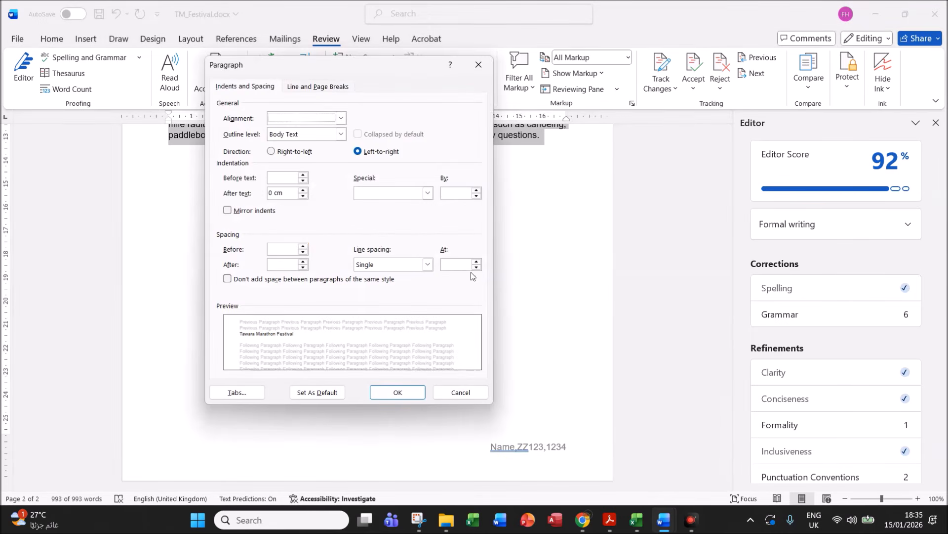
{"action": "left_click", "coordinate": [317, 87]}
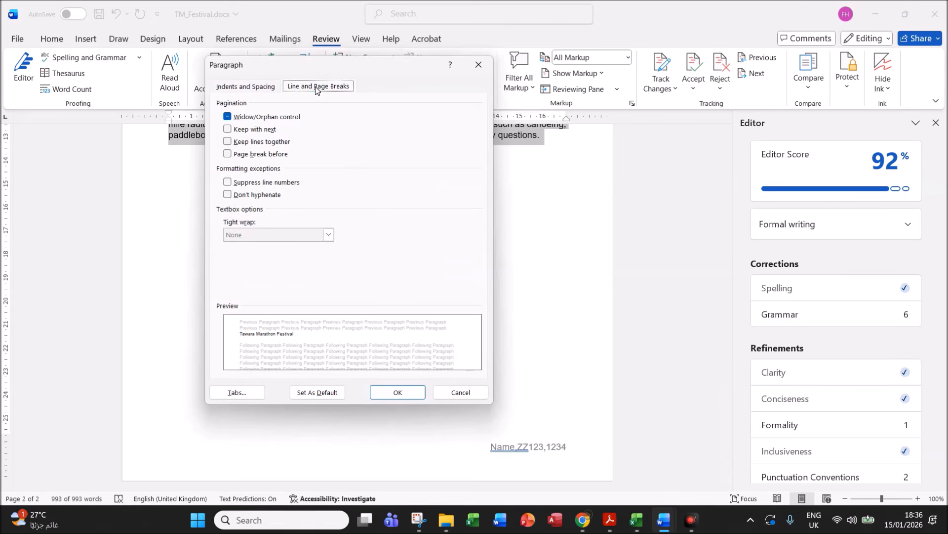
{"action": "left_click", "coordinate": [228, 117]}
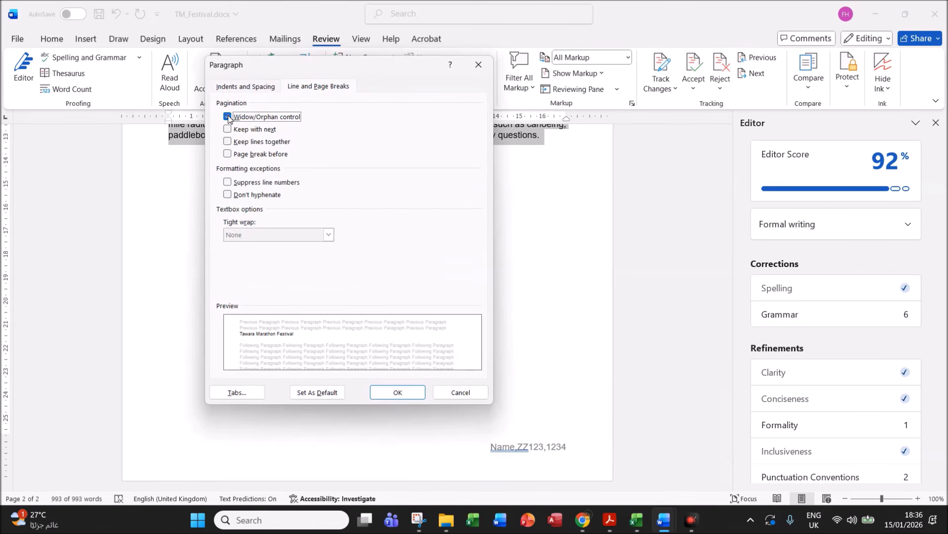
{"action": "left_click", "coordinate": [398, 392]}
{"action": "left_click_drag", "start_coordinate": [727, 424], "coordinate": [709, 156]}
{"action": "left_click", "coordinate": [461, 314]}
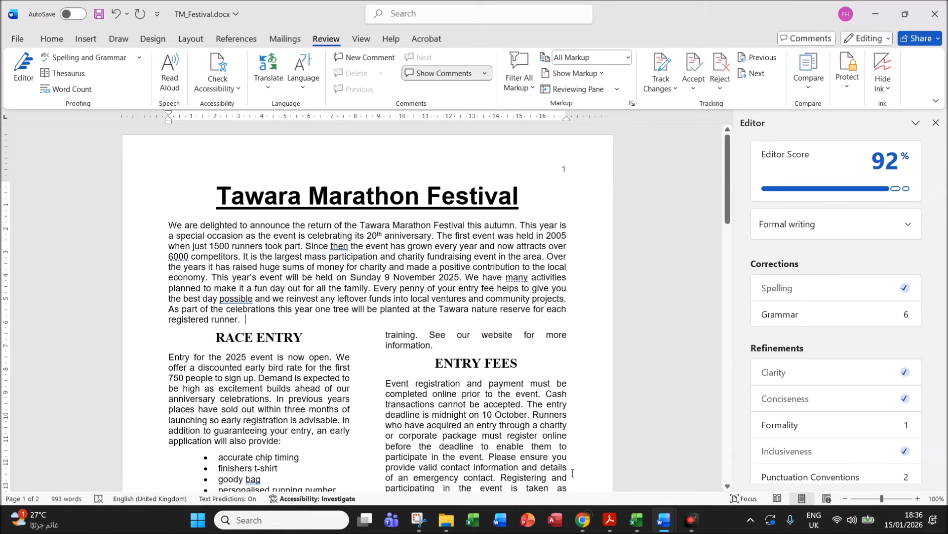
- Check the exam PDF instructions, then close the Editor pane in TM_Festival.docx
{"action": "left_click", "coordinate": [604, 521]}
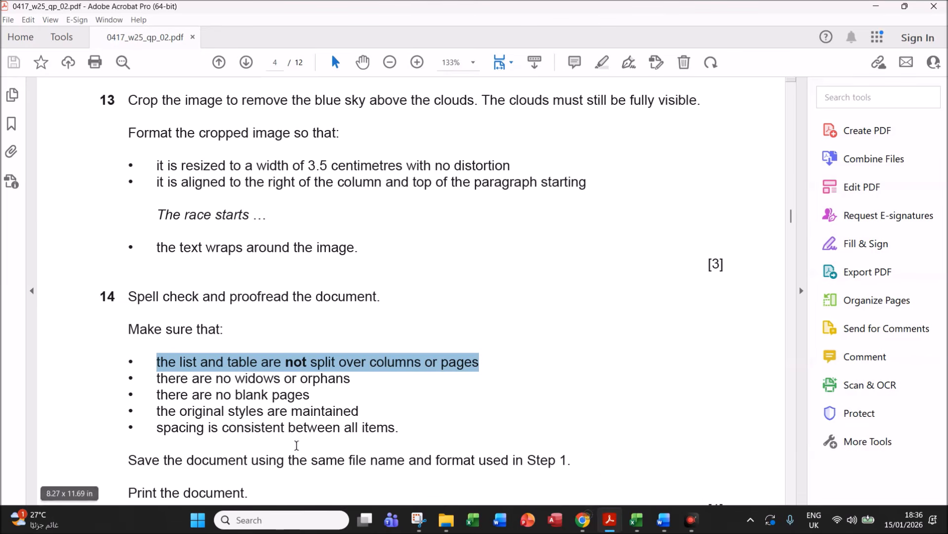
{"action": "mouse_move", "coordinate": [664, 519]}
{"action": "left_click", "coordinate": [676, 491]}
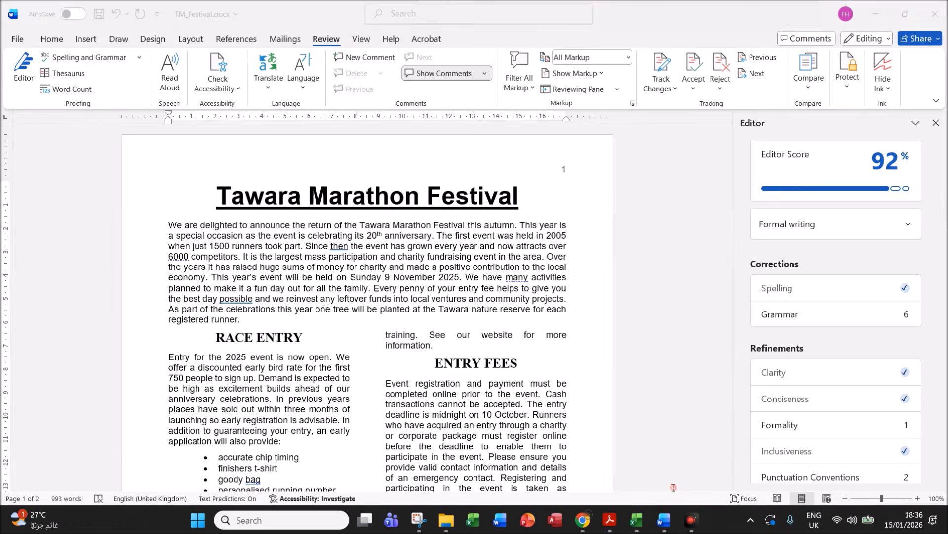
{"action": "mouse_move", "coordinate": [728, 228]}
{"action": "left_mouse_down"}
{"action": "mouse_move", "coordinate": [748, 307]}
{"action": "mouse_move", "coordinate": [748, 483]}
{"action": "mouse_move", "coordinate": [725, 214]}
{"action": "left_mouse_up"}
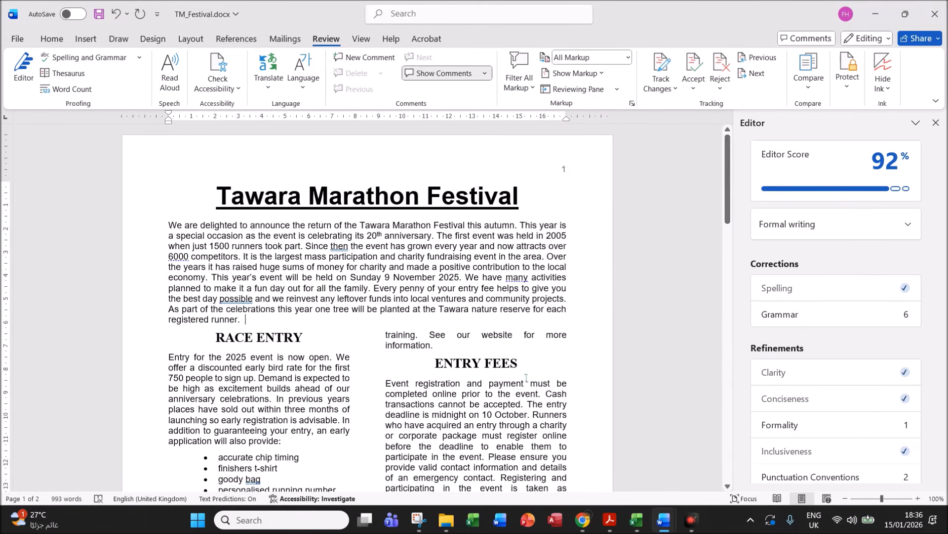
{"action": "left_click", "coordinate": [936, 122]}
- Recheck the PDF instructions and save TM_Festival.docx to this PC
{"action": "mouse_move", "coordinate": [609, 519]}
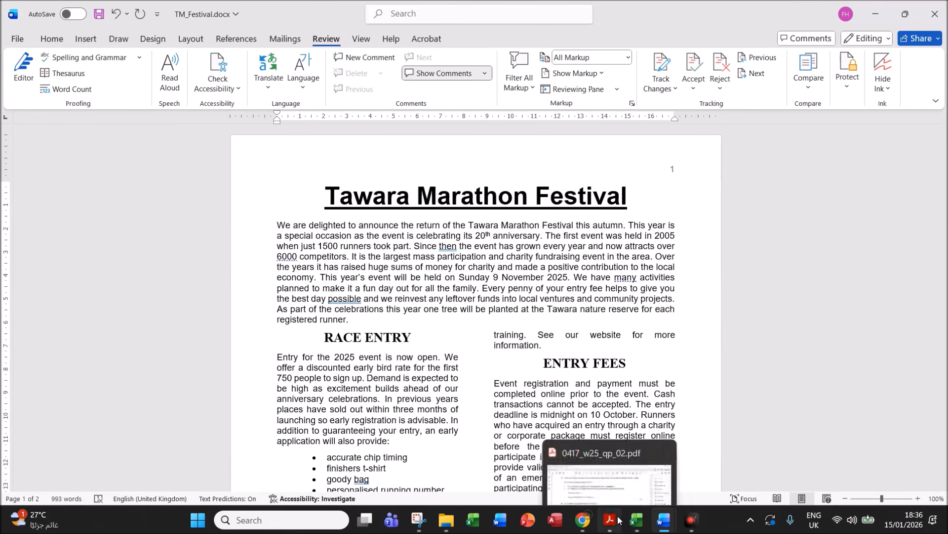
{"action": "left_click", "coordinate": [583, 442]}
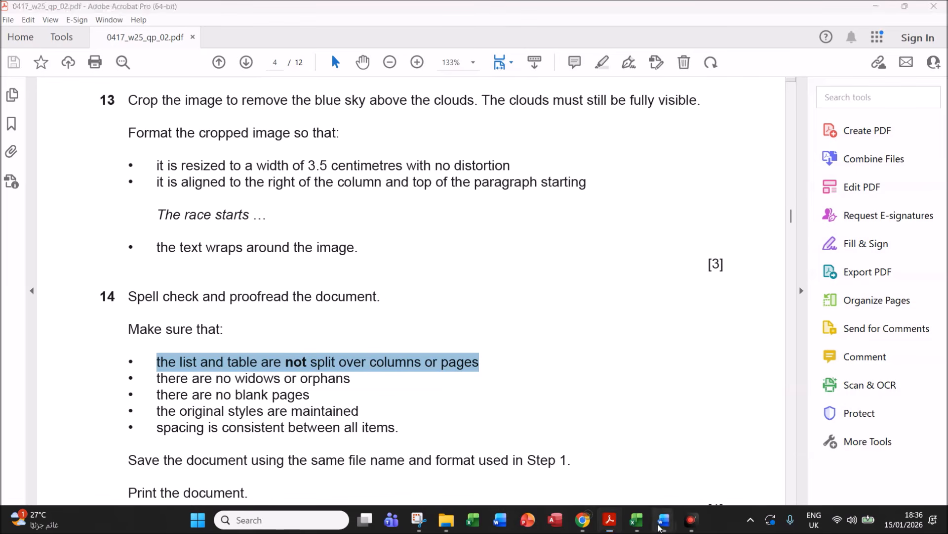
{"action": "mouse_move", "coordinate": [666, 510]}
{"action": "left_click", "coordinate": [730, 460]}
{"action": "left_click", "coordinate": [100, 18]}
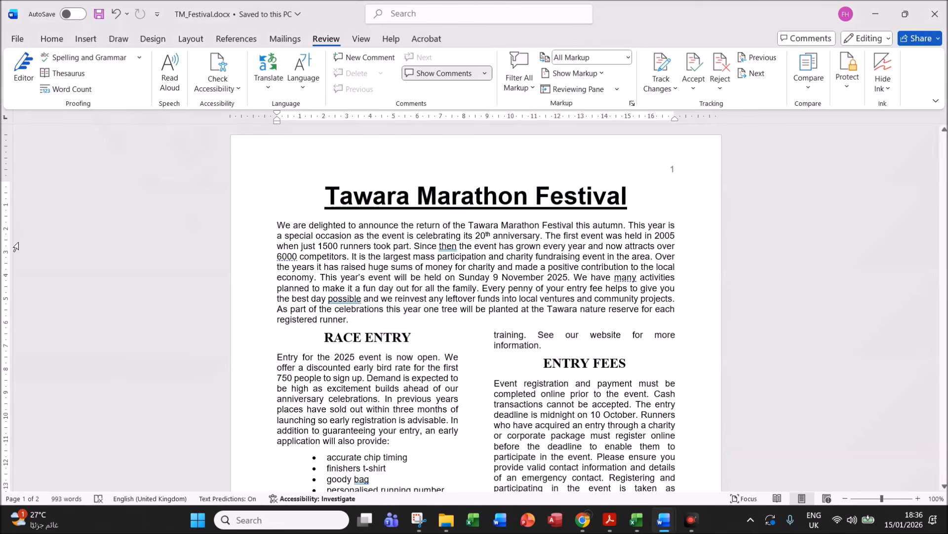
- Show the two-page print preview under File > Print, then go back to the document
{"action": "left_click", "coordinate": [17, 40]}
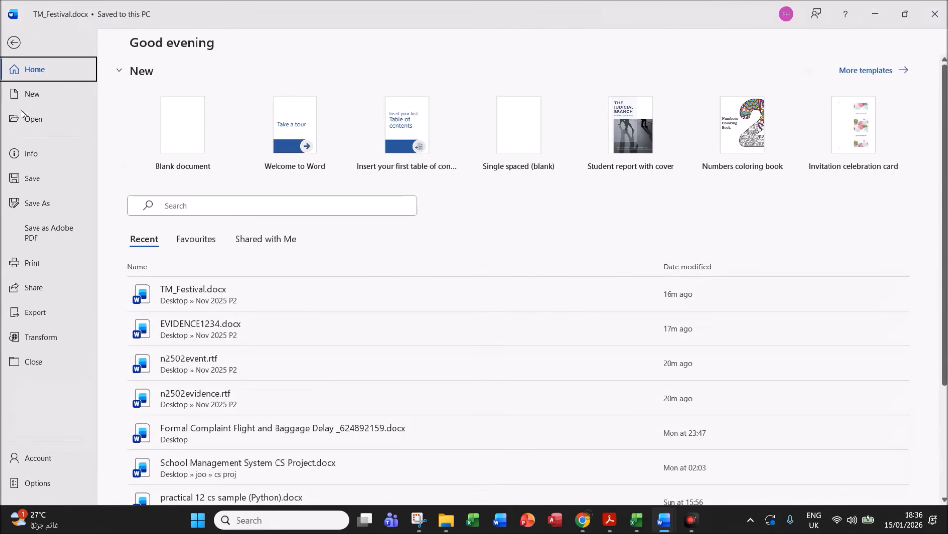
{"action": "left_click", "coordinate": [42, 262]}
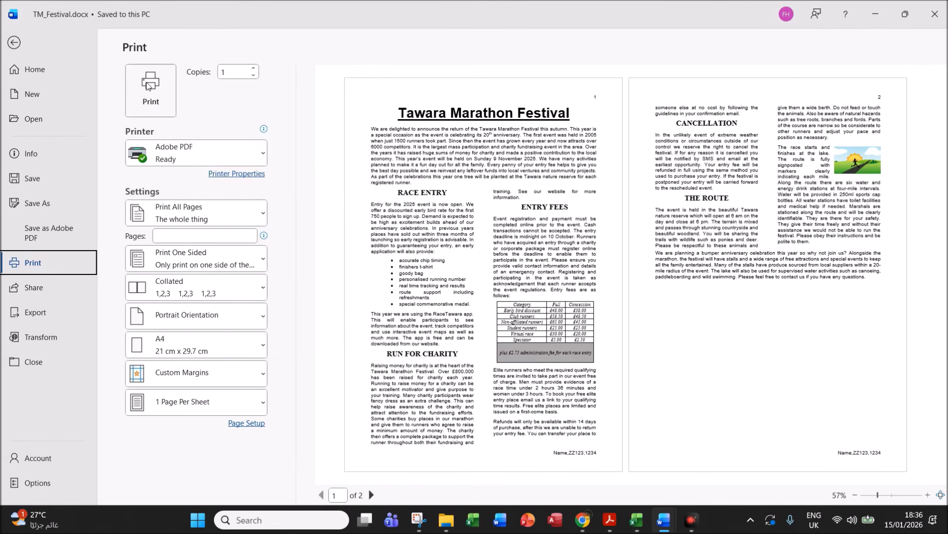
{"action": "left_click", "coordinate": [14, 43]}
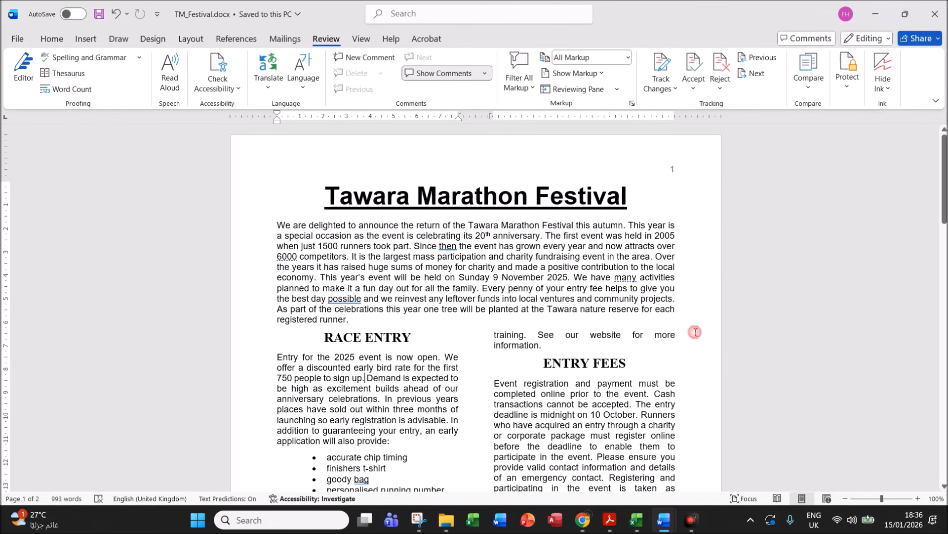
{"action": "left_click_drag", "start_coordinate": [944, 195], "coordinate": [943, 328]}
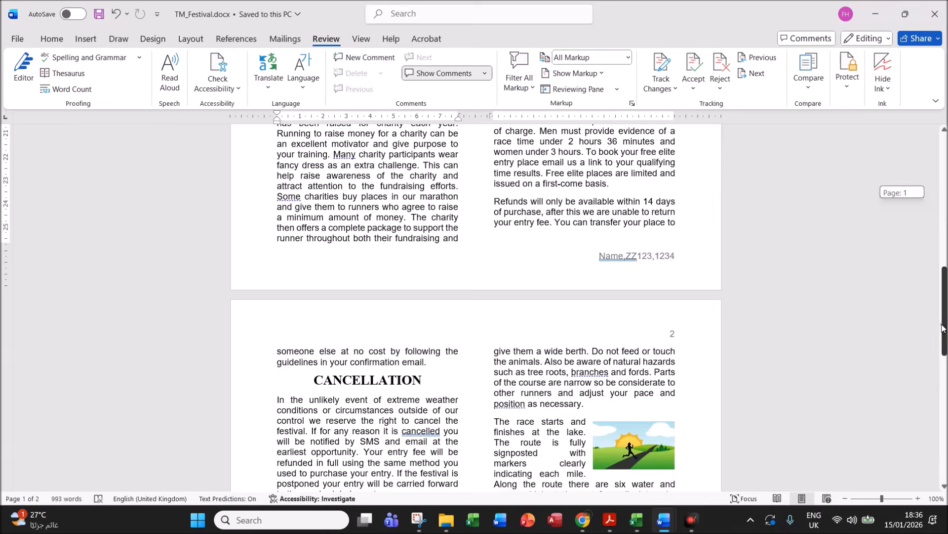